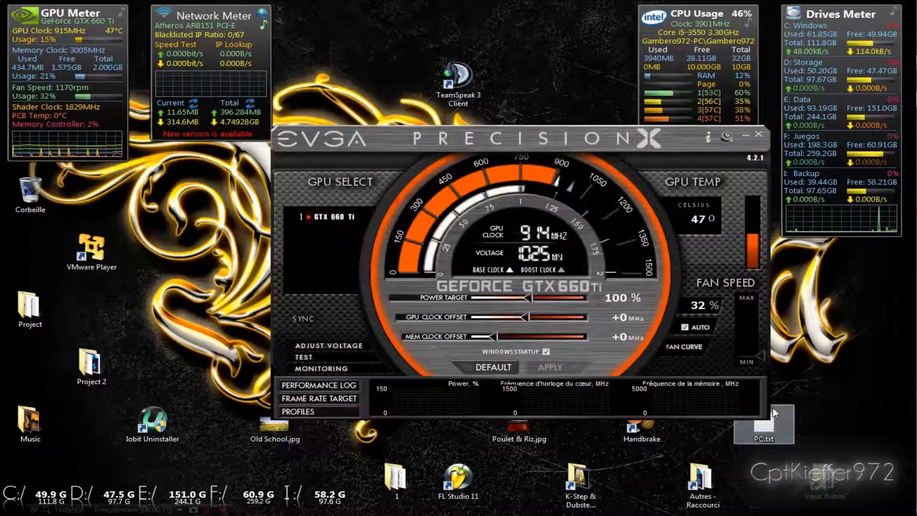
- Minimize EVGA Precision X, rearrange the desktop icons and open Old School.jpg
{"action": "left_click", "coordinate": [744, 137]}
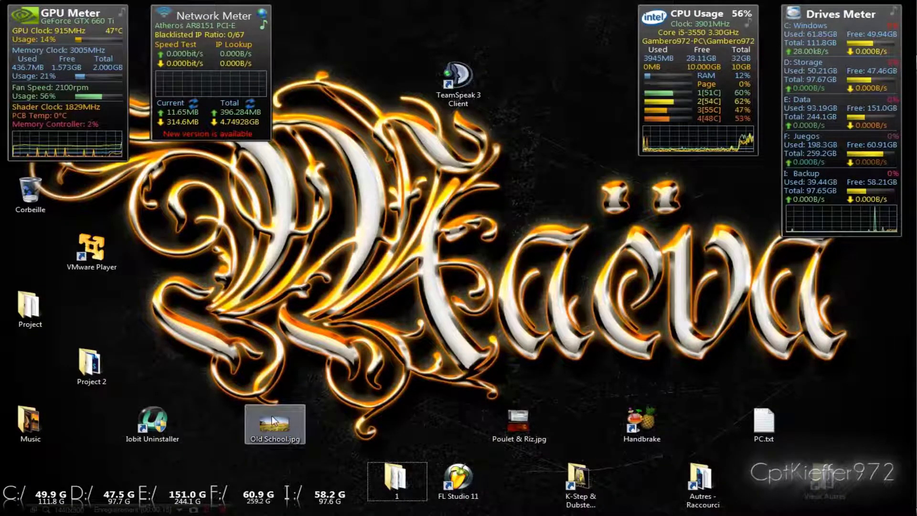
{"action": "mouse_move", "coordinate": [482, 79]}
{"action": "left_mouse_down"}
{"action": "mouse_move", "coordinate": [557, 31]}
{"action": "mouse_move", "coordinate": [596, 142]}
{"action": "mouse_move", "coordinate": [548, 160]}
{"action": "mouse_move", "coordinate": [578, 159]}
{"action": "left_mouse_up"}
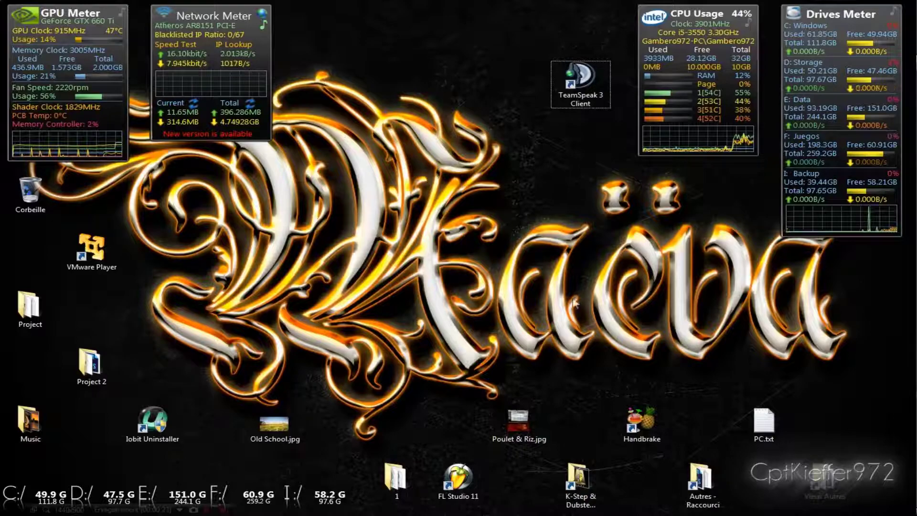
{"action": "left_click_drag", "start_coordinate": [275, 422], "coordinate": [456, 300]}
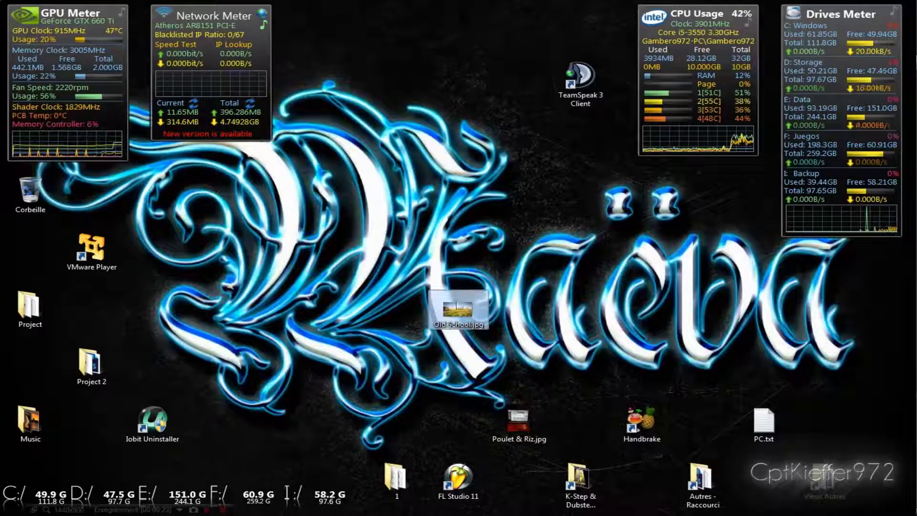
{"action": "double_click", "coordinate": [456, 300]}
- View Old School.jpg as a full-screen slideshow, then close Photo Viewer
{"action": "left_click", "coordinate": [459, 500]}
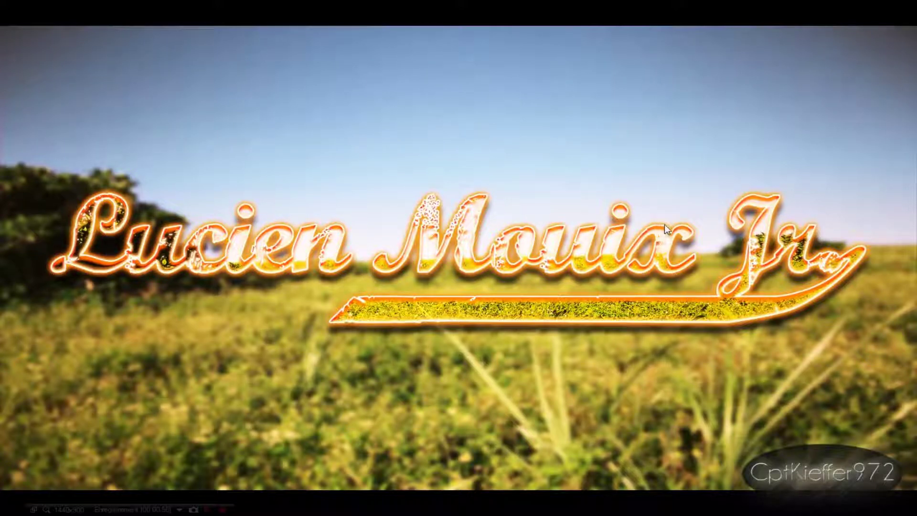
{"action": "key", "text": "Escape"}
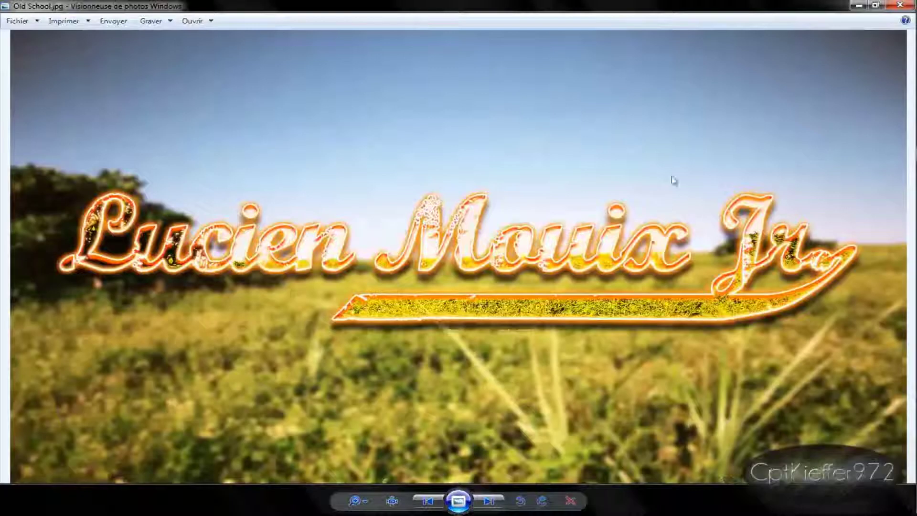
{"action": "left_click", "coordinate": [884, 12]}
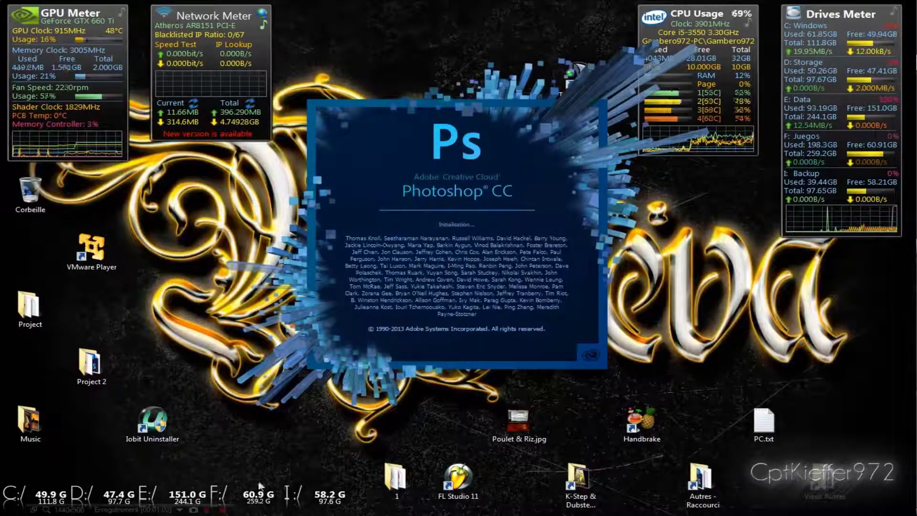
- Open the Project > Grassland folder and preview the Colorado grassland photo
{"action": "double_click", "coordinate": [22, 308]}
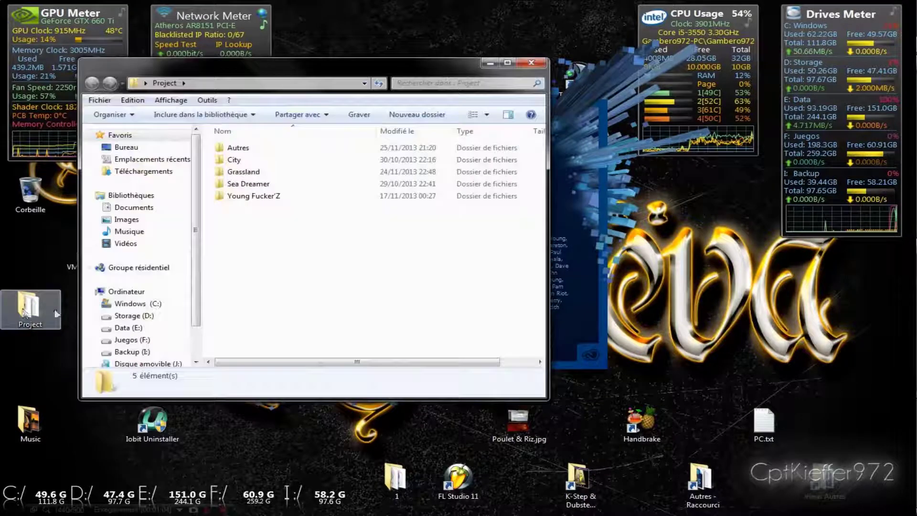
{"action": "double_click", "coordinate": [244, 176]}
{"action": "left_click", "coordinate": [495, 153]}
{"action": "left_click", "coordinate": [234, 143]}
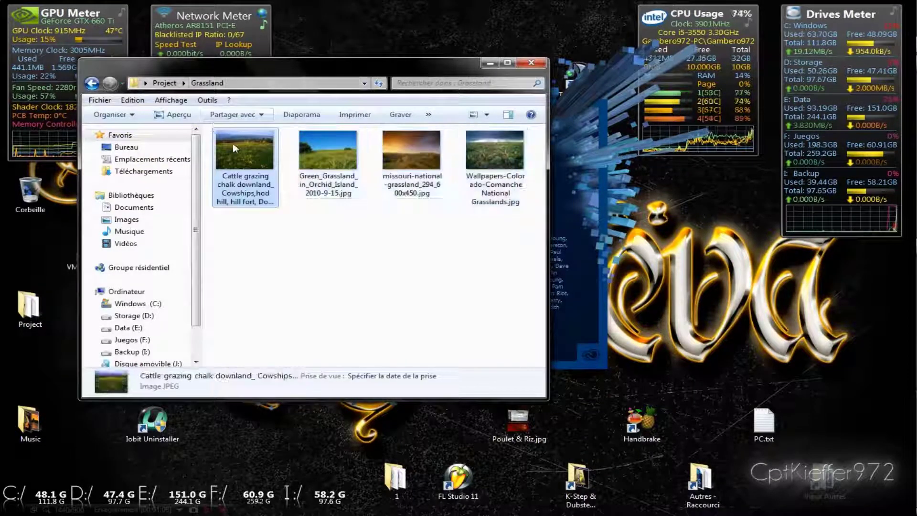
{"action": "key", "text": "alt+Tab"}
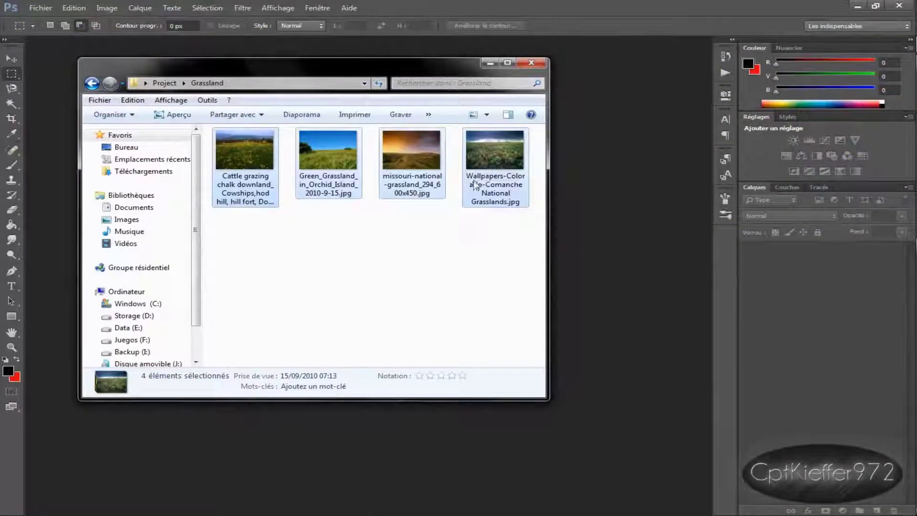
{"action": "right_click", "coordinate": [470, 175]}
{"action": "left_click", "coordinate": [488, 188]}
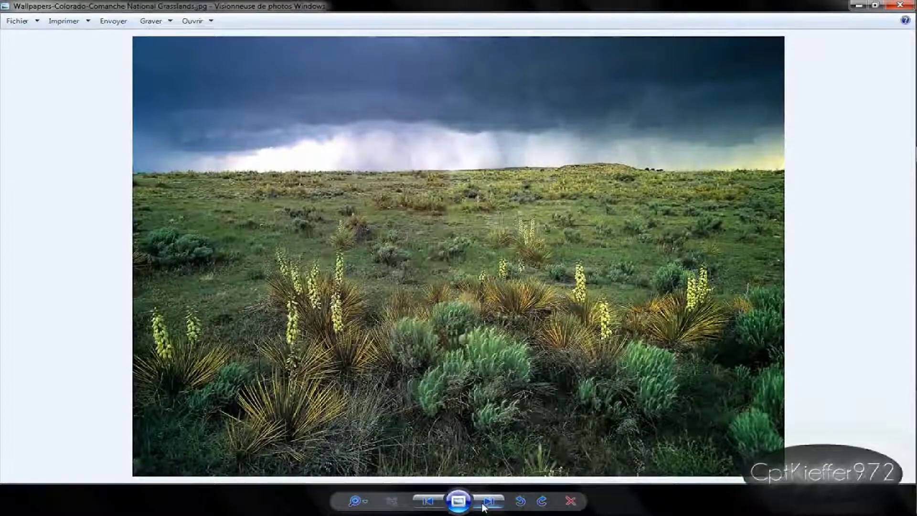
- Page through the Orchid Island and Missouri sunset photos, then close the viewer and folder
{"action": "left_click", "coordinate": [483, 505]}
{"action": "left_click", "coordinate": [483, 505]}
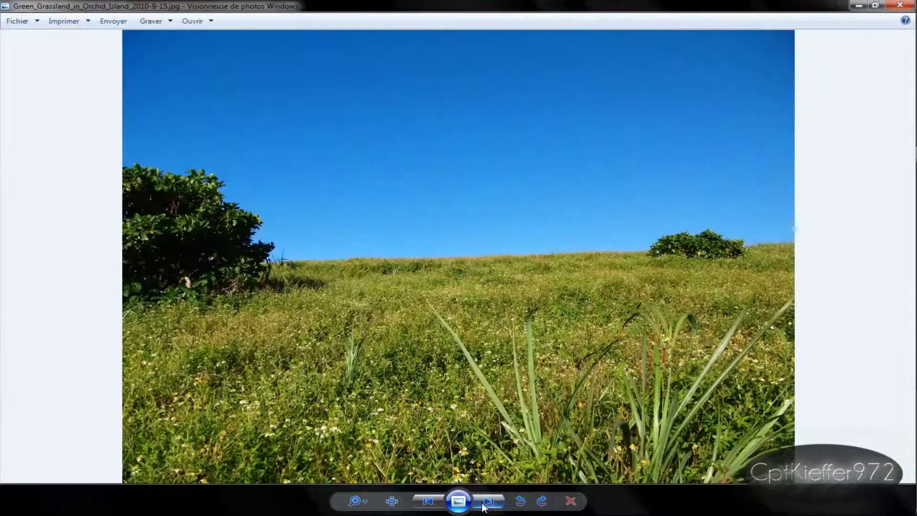
{"action": "left_click", "coordinate": [484, 505]}
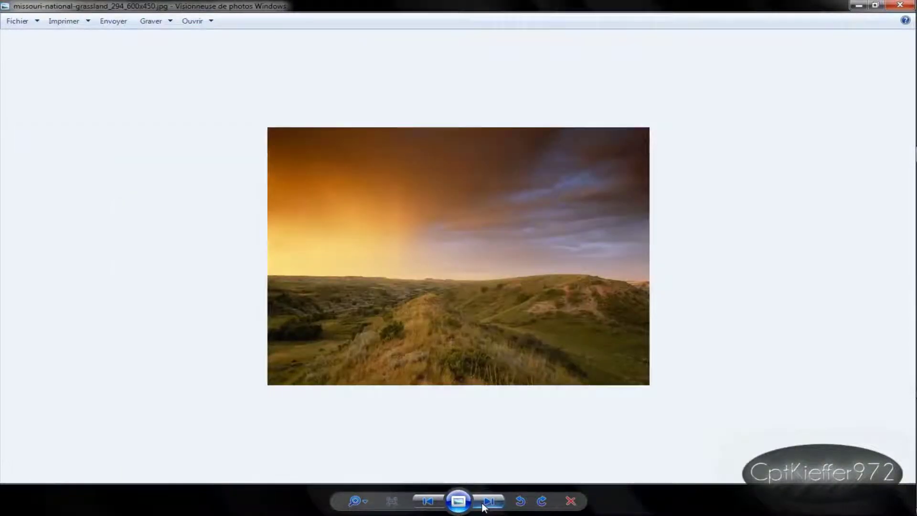
{"action": "scroll", "coordinate": [463, 351], "scroll_direction": "up", "scroll_amount": 2}
{"action": "scroll", "coordinate": [462, 345], "scroll_direction": "down", "scroll_amount": 1}
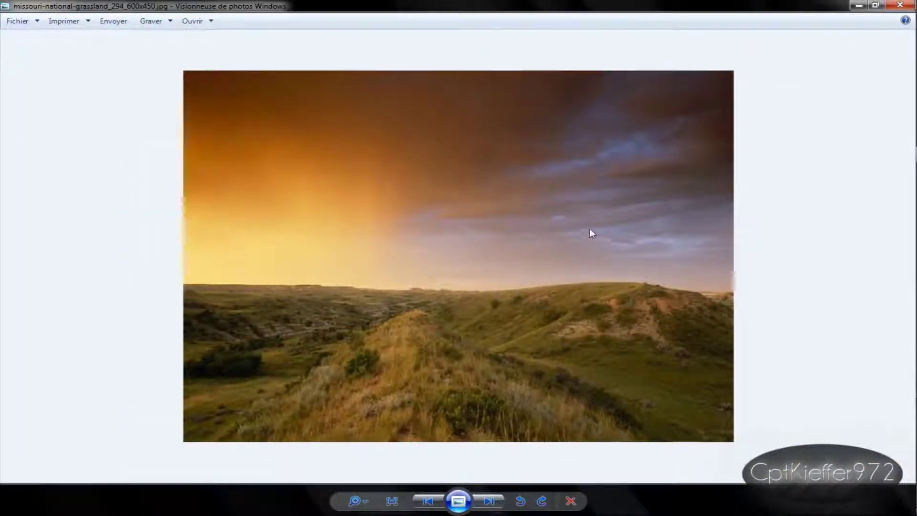
{"action": "left_click", "coordinate": [900, 5]}
{"action": "left_click", "coordinate": [531, 63]}
{"action": "left_click", "coordinate": [41, 8]}
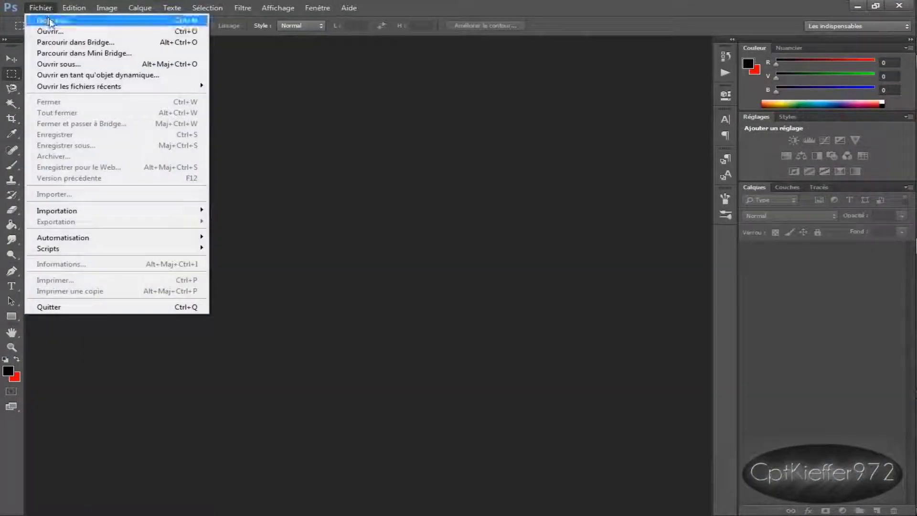
- Create a new blank white 2560 × 1080 pixel document, Sans titre-1
{"action": "left_click", "coordinate": [49, 20]}
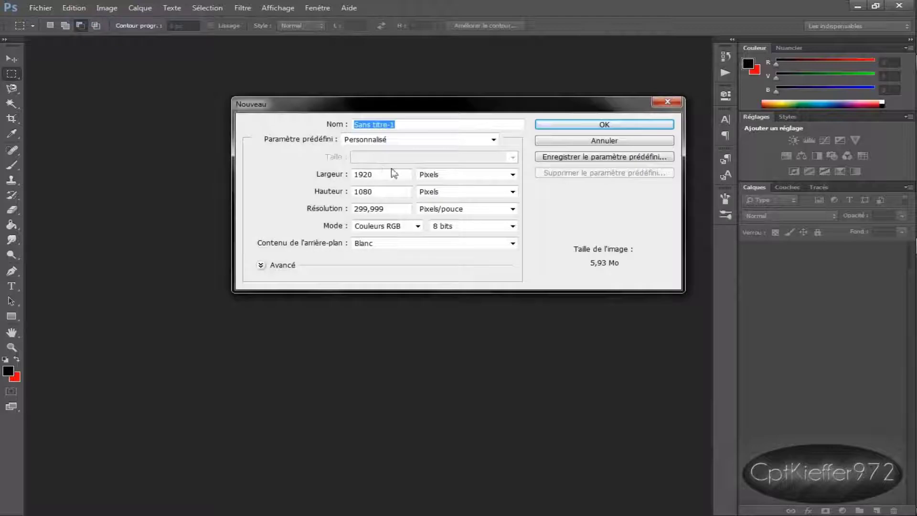
{"action": "double_click", "coordinate": [360, 174]}
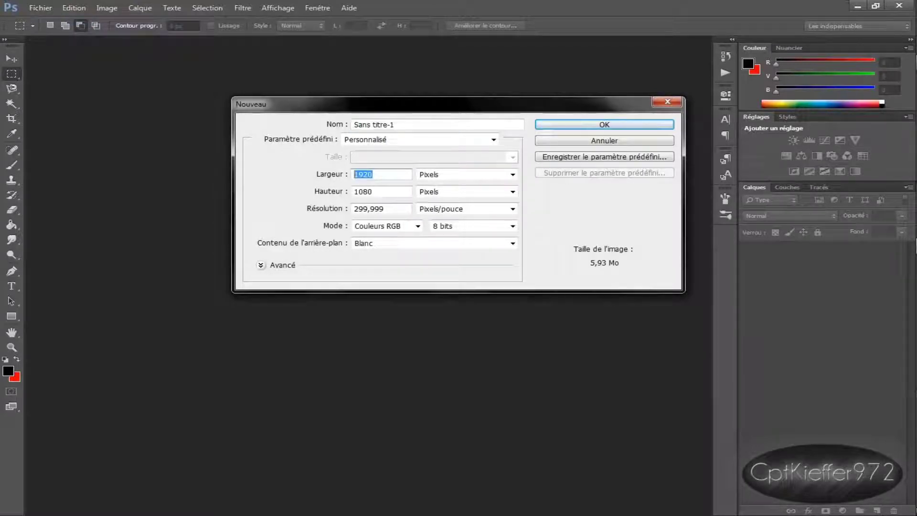
{"action": "key", "text": "Tab"}
{"action": "type", "text": "2"}
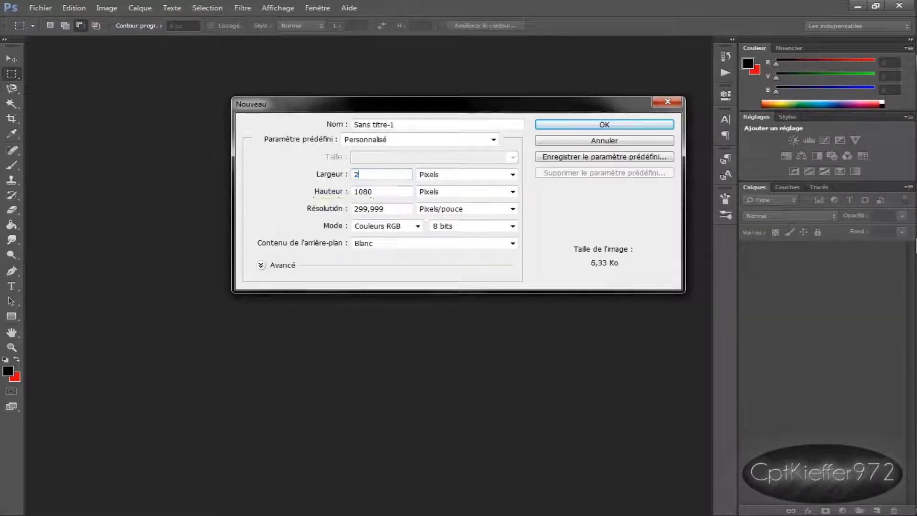
{"action": "type", "text": "560"}
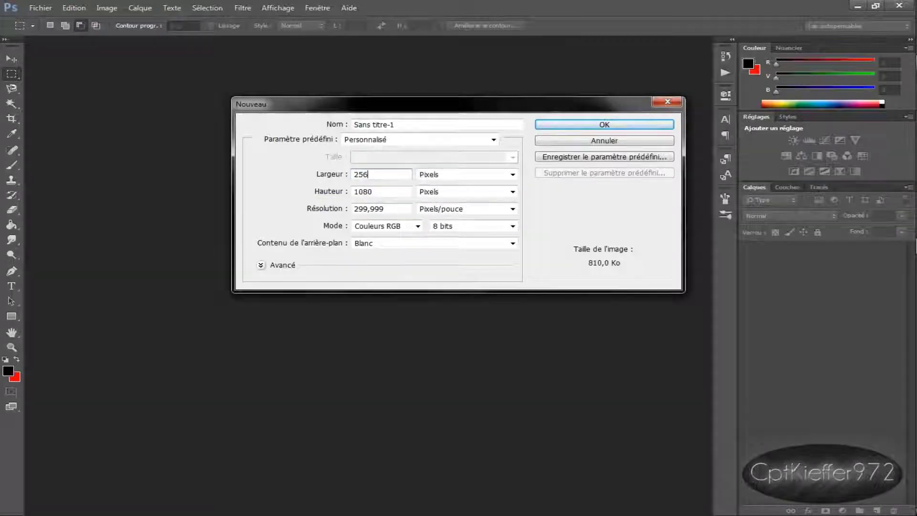
{"action": "key", "text": "Tab"}
{"action": "key", "text": "Tab"}
{"action": "type", "text": "1"}
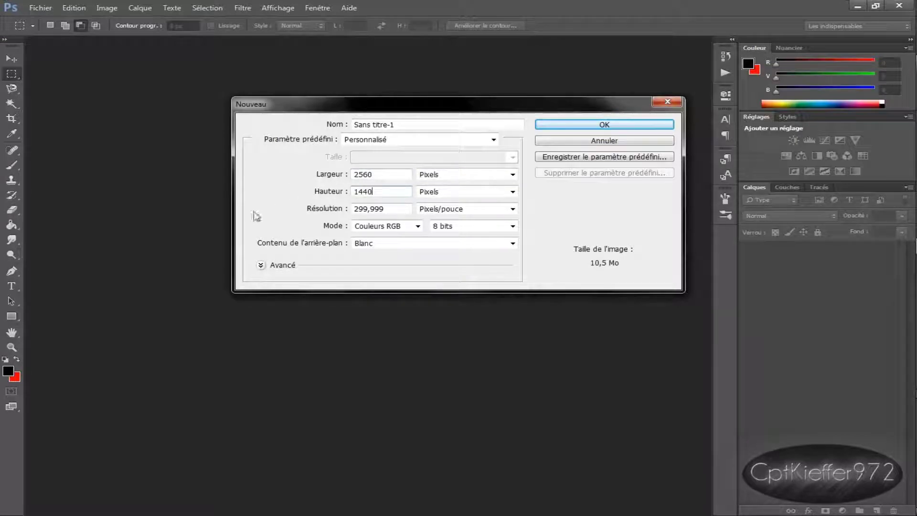
{"action": "key", "text": "ctrl+a"}
{"action": "type", "text": "10"}
{"action": "key", "text": "shift+Tab"}
{"action": "type", "text": "10"}
{"action": "left_click", "coordinate": [568, 122]}
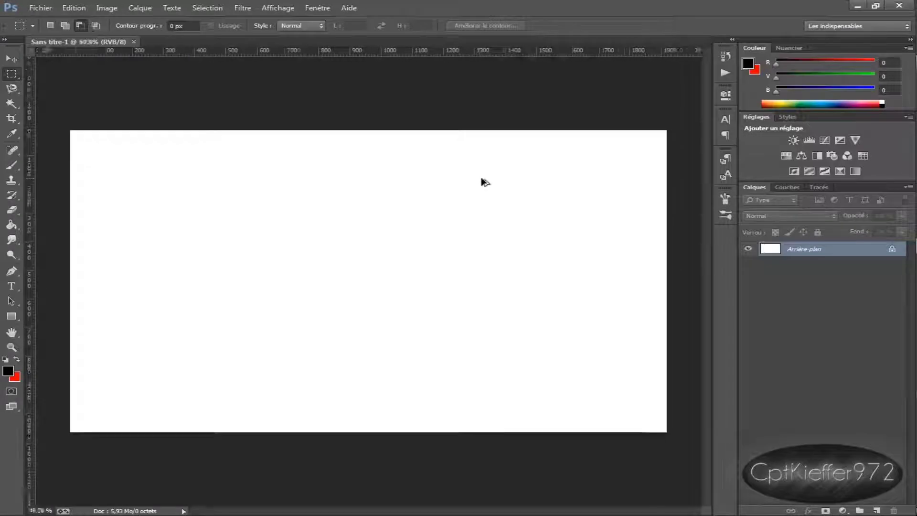
- Place the Green_Grassland photo from Project > Grassland onto the canvas
{"action": "left_click", "coordinate": [36, 8]}
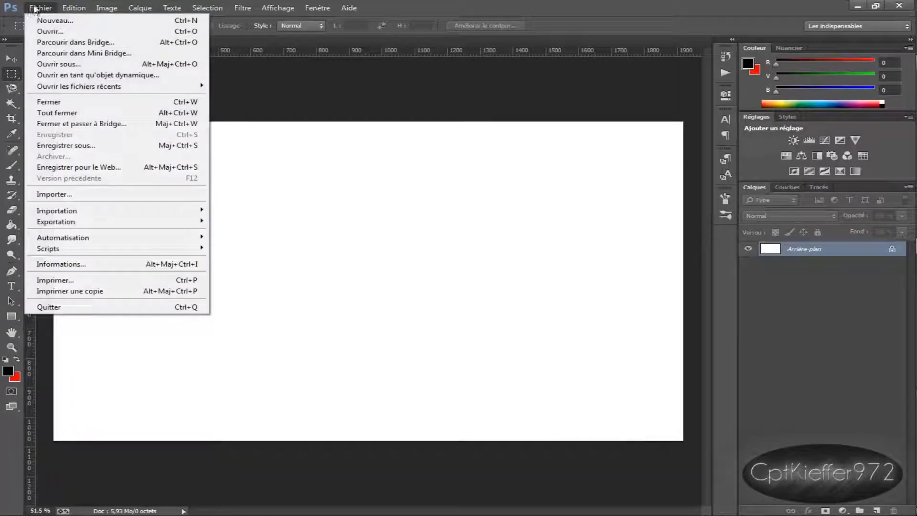
{"action": "left_click", "coordinate": [67, 194]}
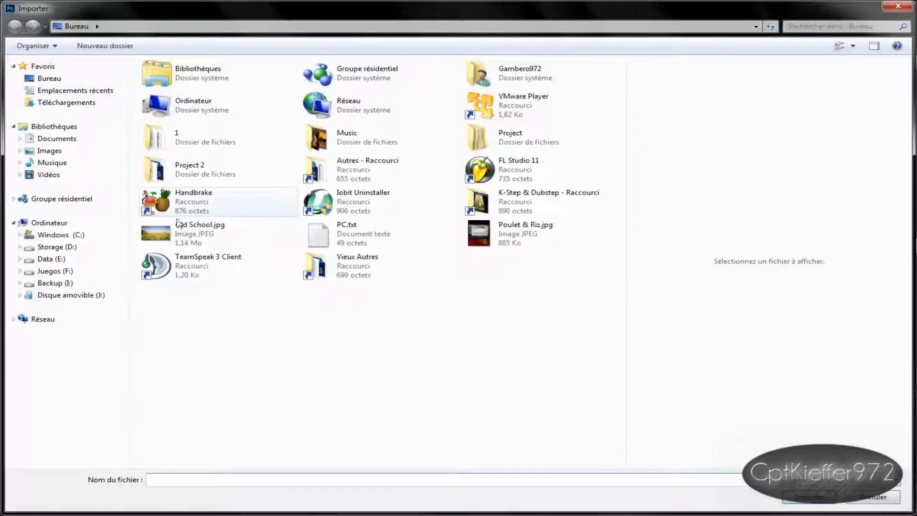
{"action": "double_click", "coordinate": [476, 137]}
{"action": "double_click", "coordinate": [212, 104]}
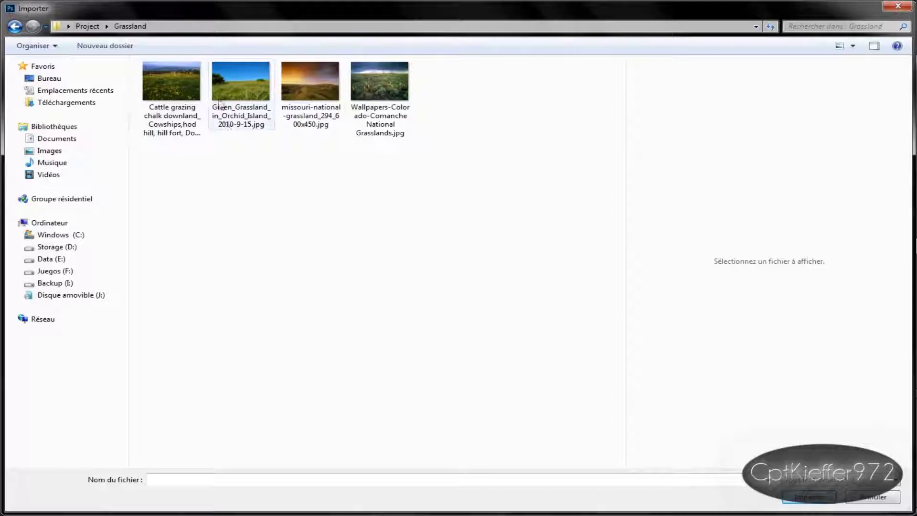
{"action": "double_click", "coordinate": [226, 101]}
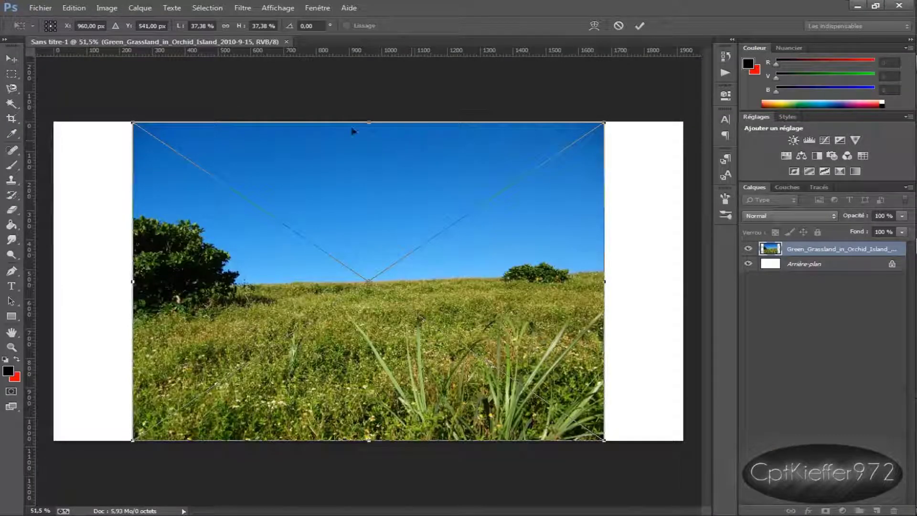
- Stretch the placed grassland photo to cover the canvas and commit the transform
{"action": "scroll", "coordinate": [657, 232], "scroll_direction": "up", "scroll_amount": 2}
{"action": "scroll", "coordinate": [608, 153], "scroll_direction": "down", "scroll_amount": 2}
{"action": "scroll", "coordinate": [538, 143], "scroll_direction": "down", "scroll_amount": 2}
{"action": "scroll", "coordinate": [538, 144], "scroll_direction": "up", "scroll_amount": 2}
{"action": "scroll", "coordinate": [537, 145], "scroll_direction": "down", "scroll_amount": 1}
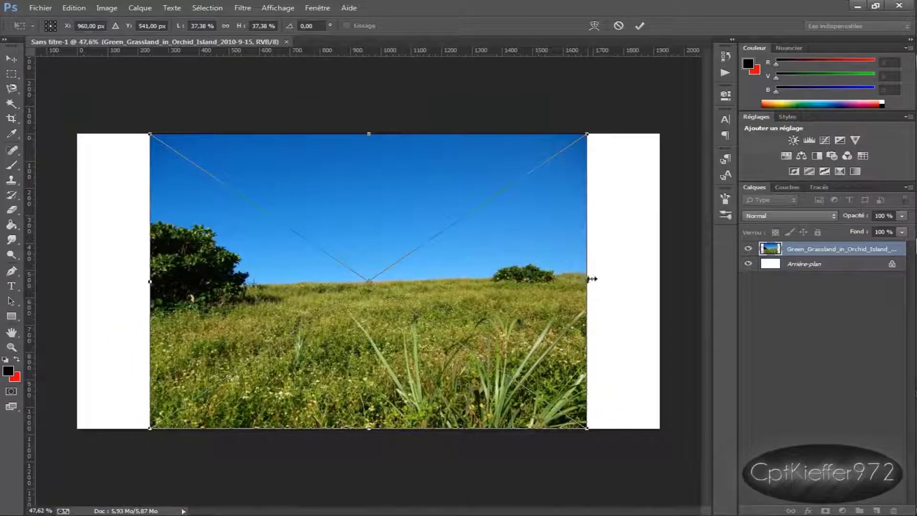
{"action": "left_click_drag", "start_coordinate": [592, 278], "coordinate": [659, 277]}
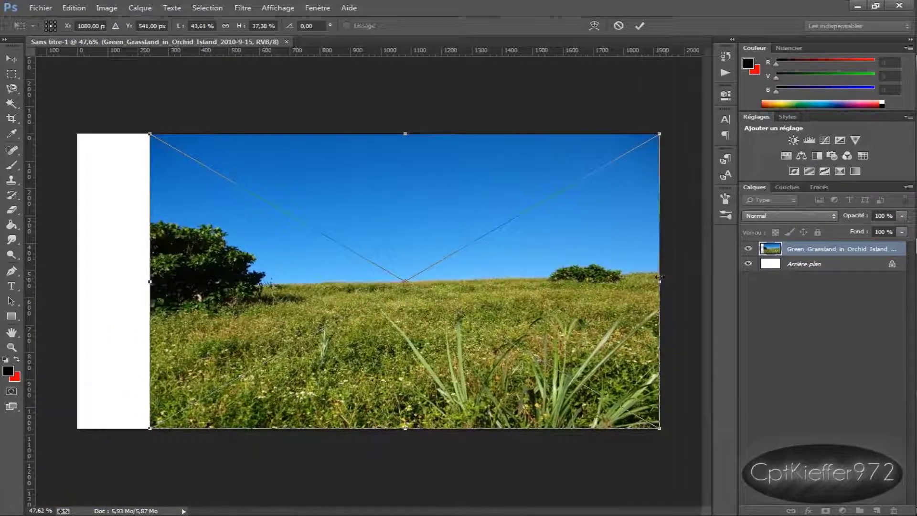
{"action": "left_click_drag", "start_coordinate": [148, 282], "coordinate": [78, 282]}
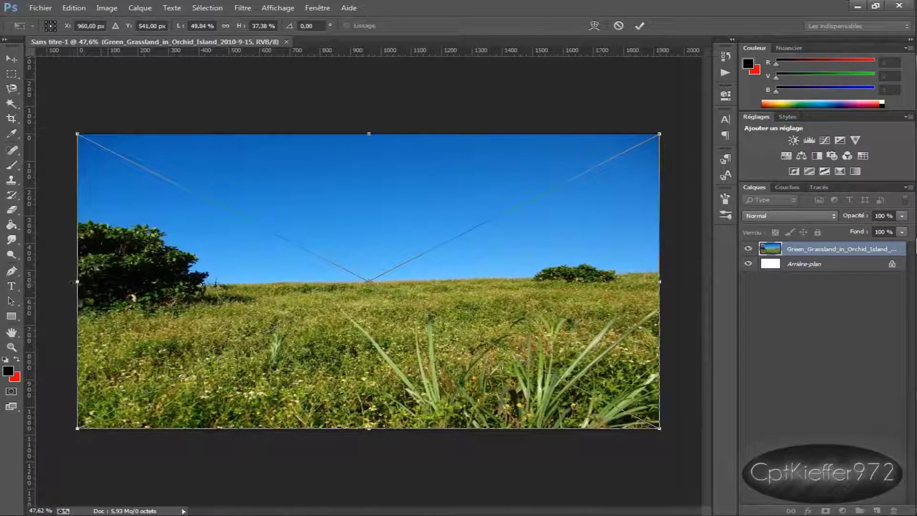
{"action": "left_click_drag", "start_coordinate": [367, 428], "coordinate": [369, 427]}
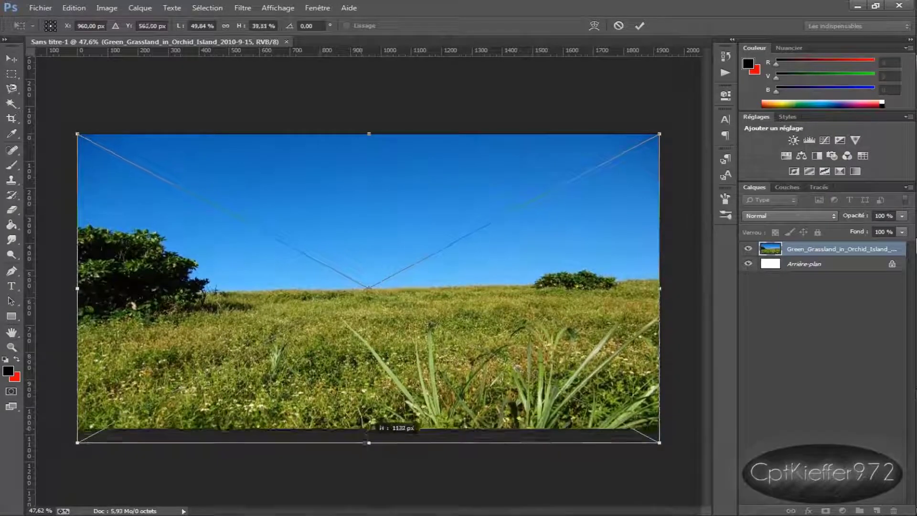
{"action": "left_click_drag", "start_coordinate": [368, 129], "coordinate": [367, 127]}
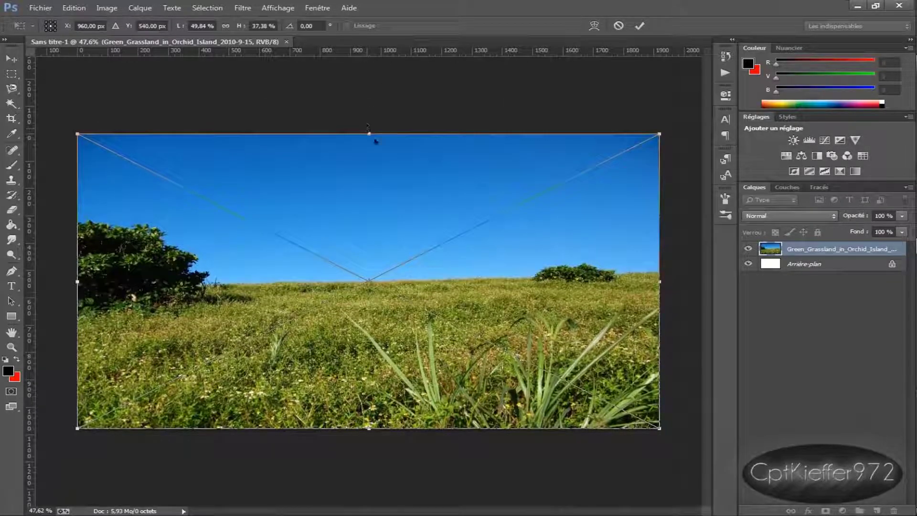
{"action": "key", "text": "Return"}
{"action": "scroll", "coordinate": [359, 233], "scroll_direction": "up", "scroll_amount": 3}
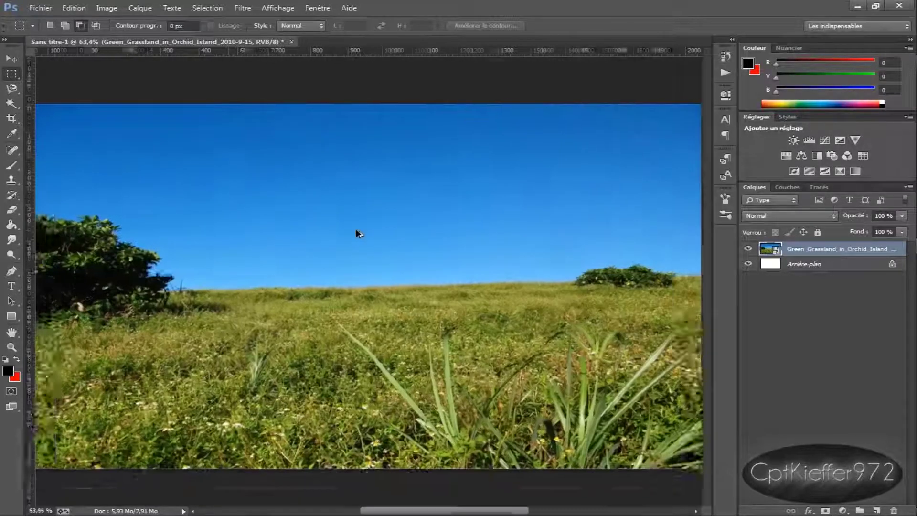
{"action": "scroll", "coordinate": [359, 233], "scroll_direction": "down", "scroll_amount": 2}
{"action": "scroll", "coordinate": [359, 233], "scroll_direction": "up", "scroll_amount": 1}
{"action": "left_click", "coordinate": [41, 8]}
{"action": "left_click", "coordinate": [50, 31]}
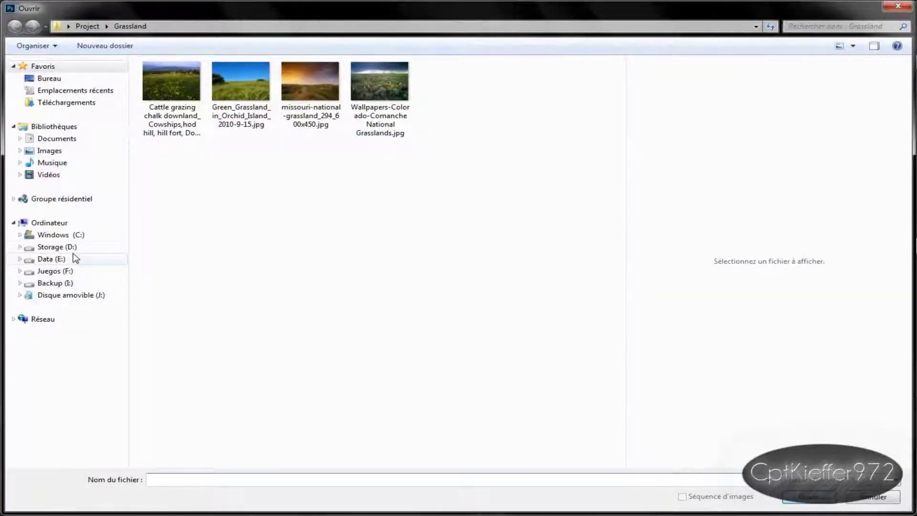
{"action": "left_click", "coordinate": [74, 247]}
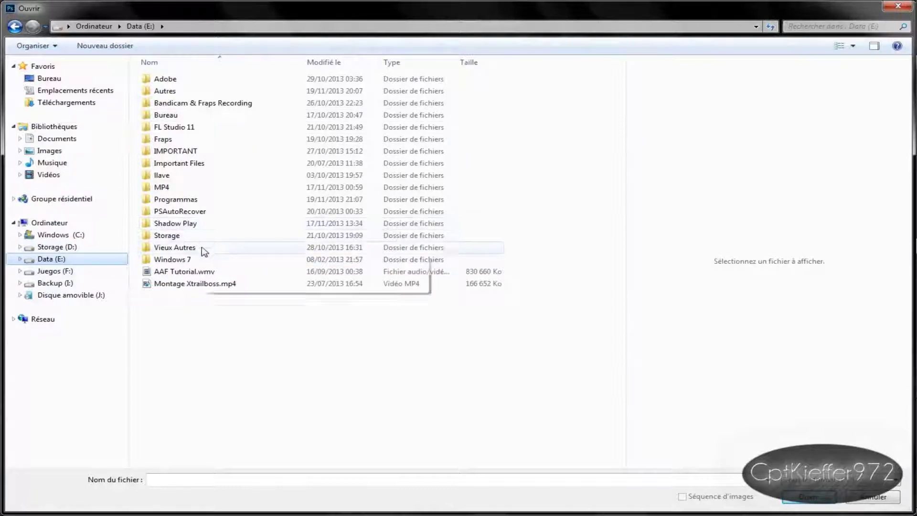
{"action": "double_click", "coordinate": [203, 248]}
{"action": "scroll", "coordinate": [193, 329], "scroll_direction": "down", "scroll_amount": 2}
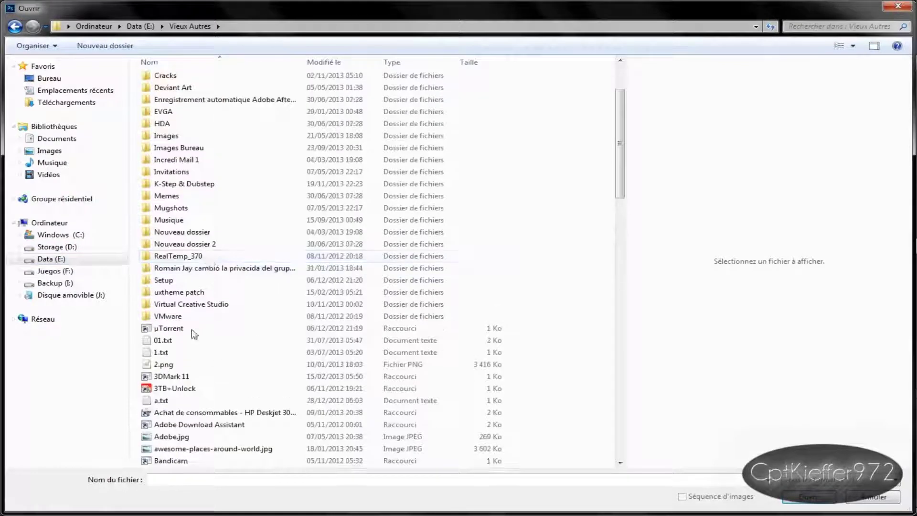
{"action": "double_click", "coordinate": [221, 308]}
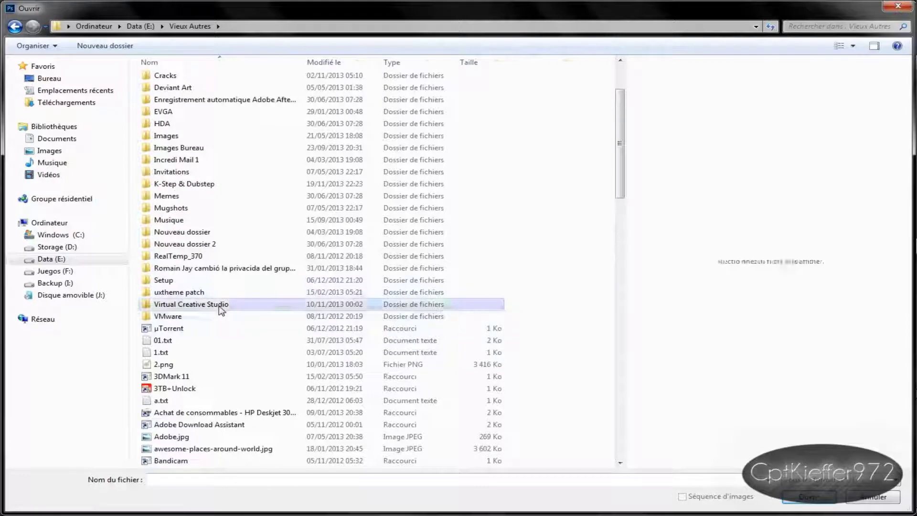
{"action": "double_click", "coordinate": [378, 91]}
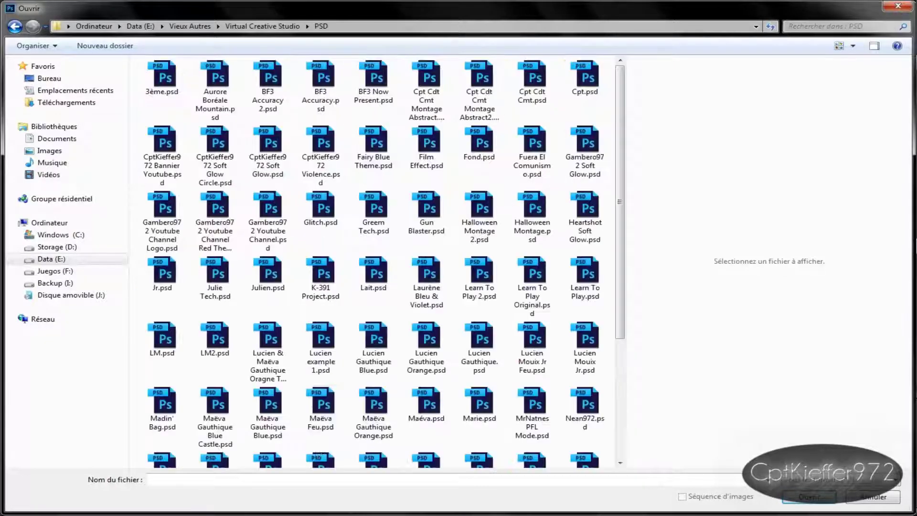
{"action": "type", "text": "Luc"}
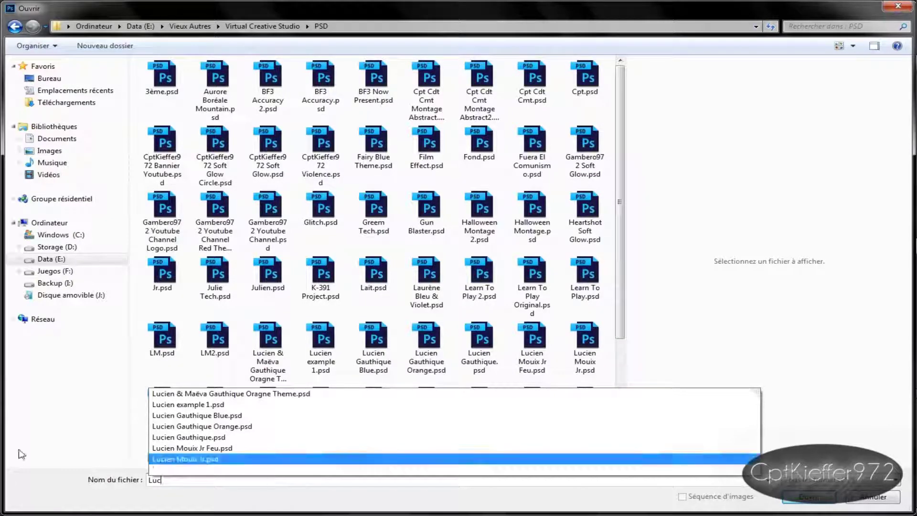
{"action": "key", "text": "BackSpace"}
{"action": "key", "text": "BackSpace"}
{"action": "key", "text": "BackSpace"}
{"action": "type", "text": "Gr"}
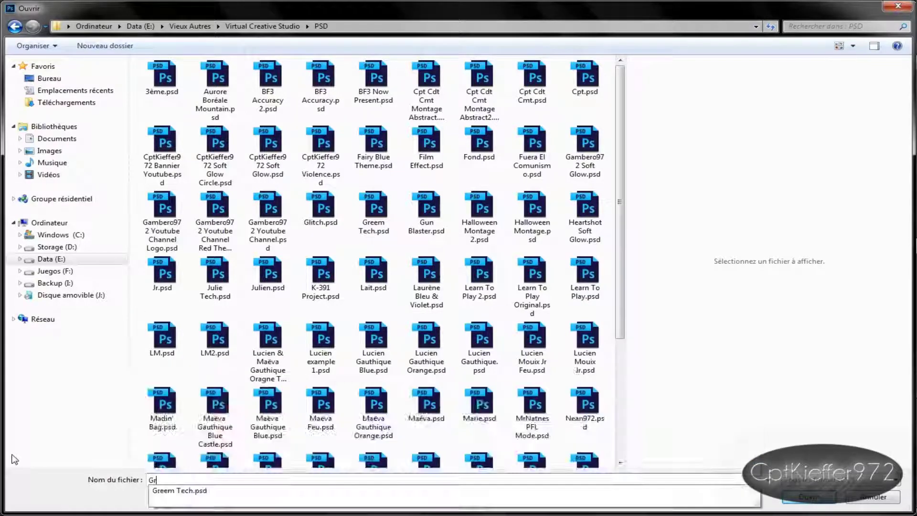
{"action": "type", "text": "a"}
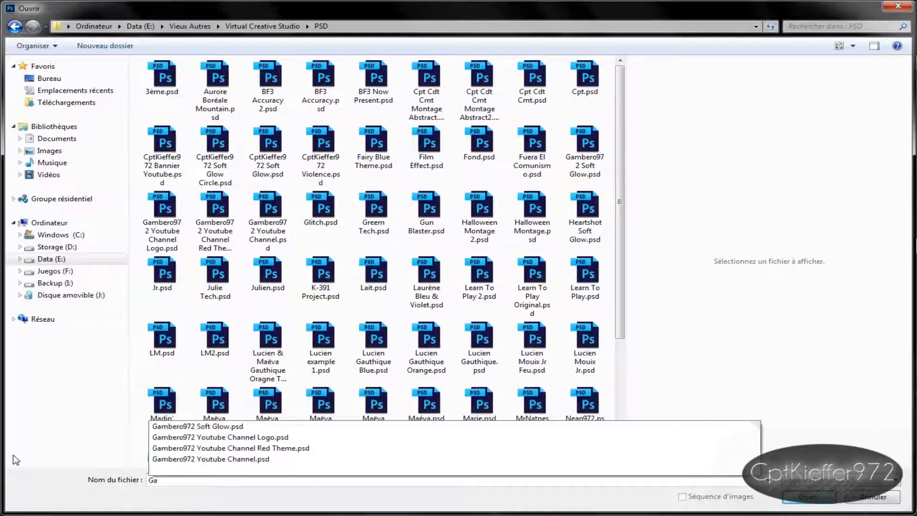
{"action": "key", "text": "BackSpace"}
{"action": "key", "text": "BackSpace"}
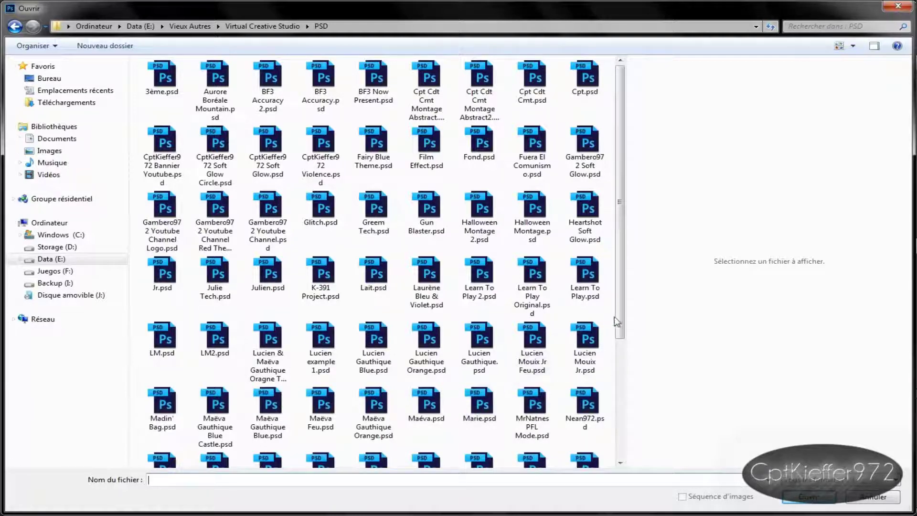
{"action": "left_click_drag", "start_coordinate": [619, 324], "coordinate": [615, 343]}
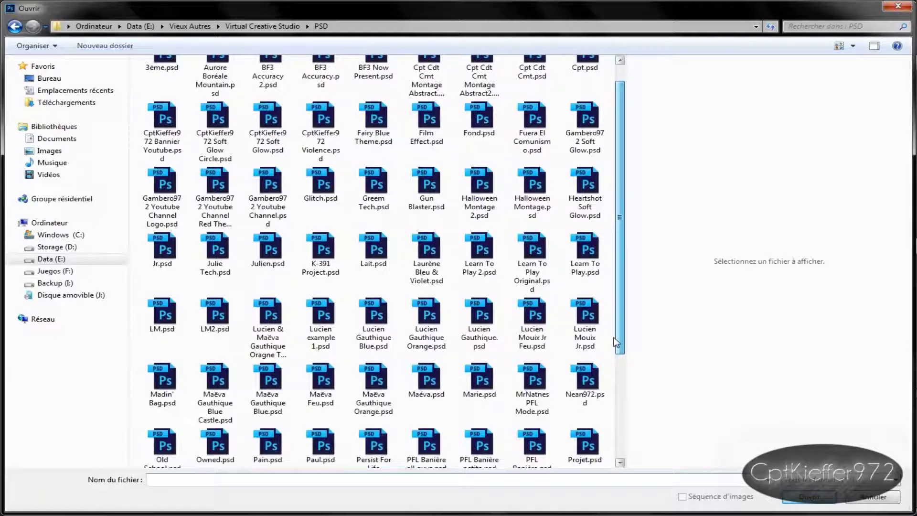
{"action": "left_click_drag", "start_coordinate": [616, 343], "coordinate": [616, 328]}
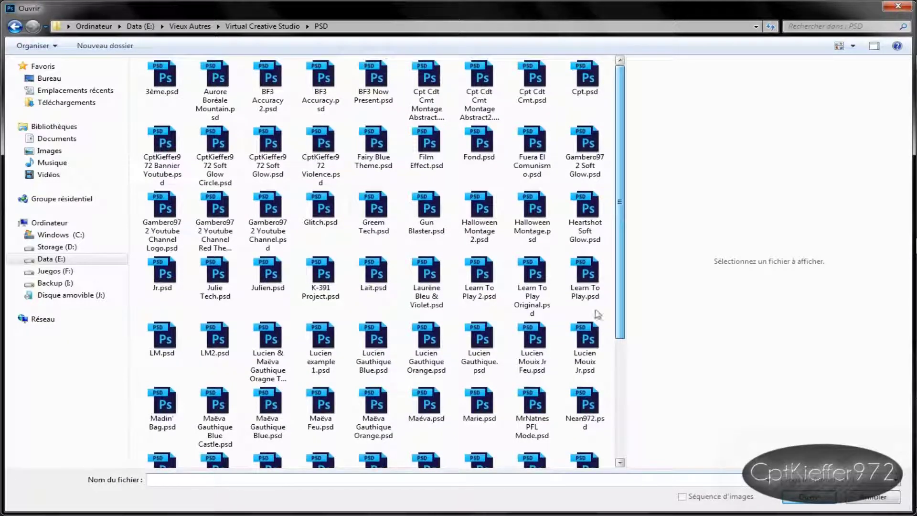
{"action": "left_click", "coordinate": [49, 78]}
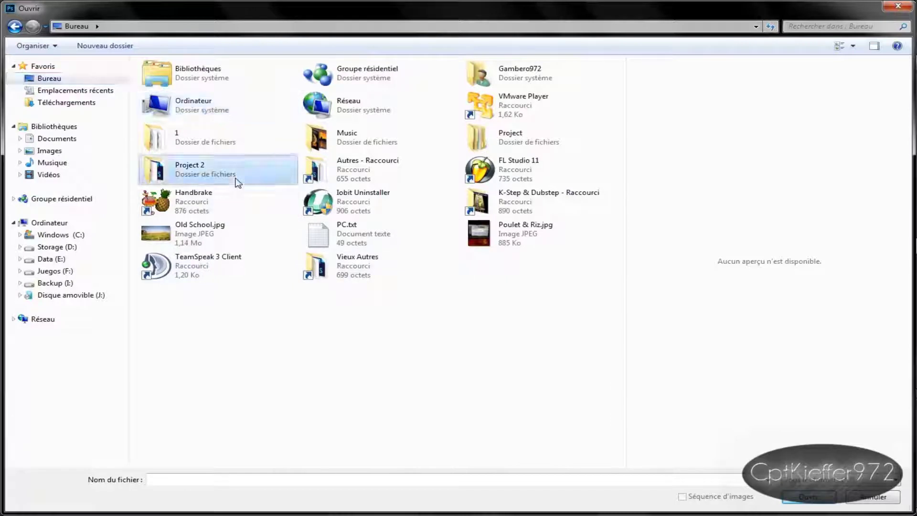
{"action": "double_click", "coordinate": [571, 143]}
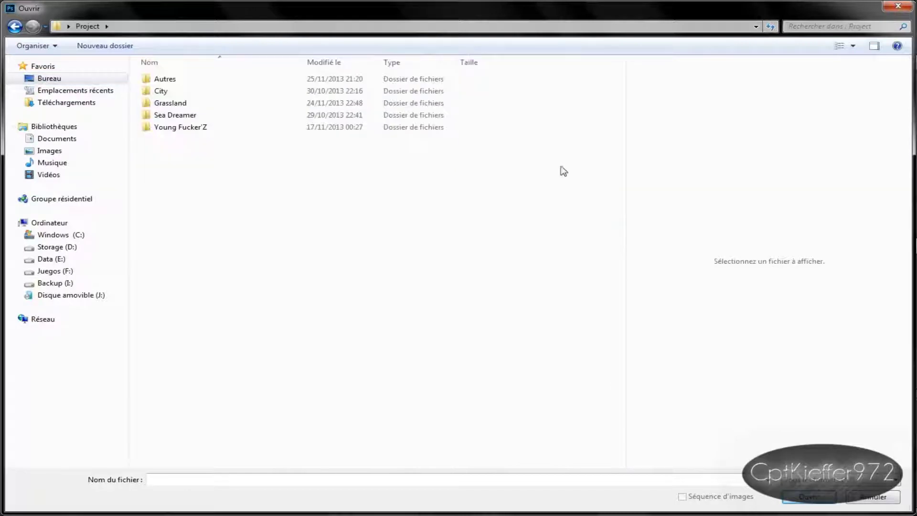
{"action": "double_click", "coordinate": [316, 104]}
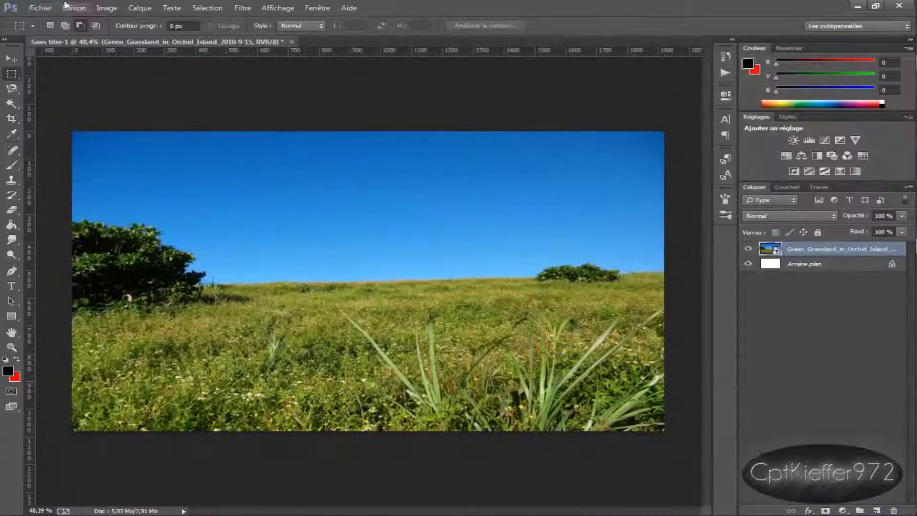
{"action": "left_click", "coordinate": [40, 8]}
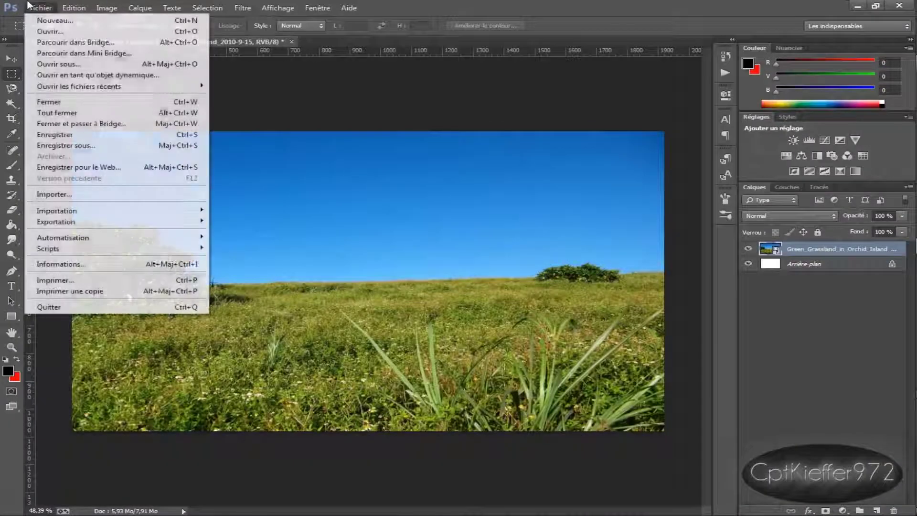
- Open Old School.jpg from the desktop as a second document beside Sans titre-1
{"action": "left_click", "coordinate": [105, 194]}
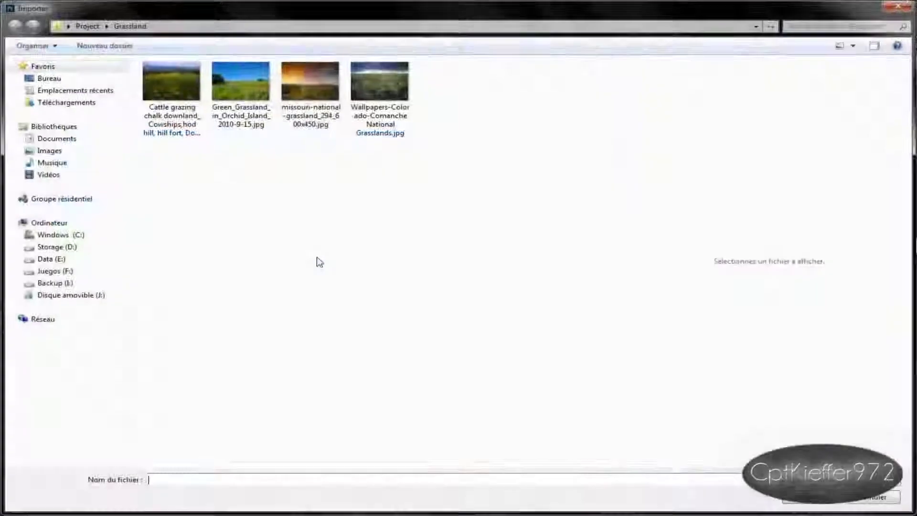
{"action": "left_click", "coordinate": [49, 78]}
{"action": "double_click", "coordinate": [191, 233]}
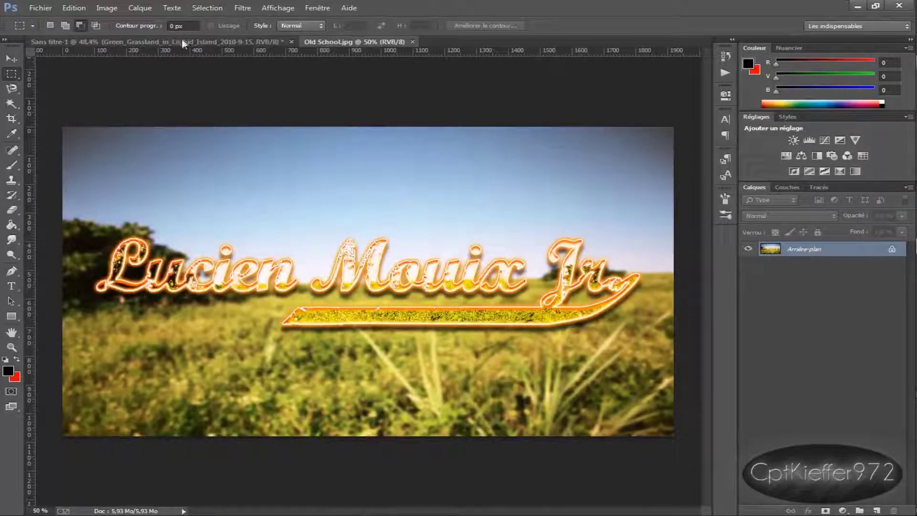
{"action": "left_click", "coordinate": [182, 42]}
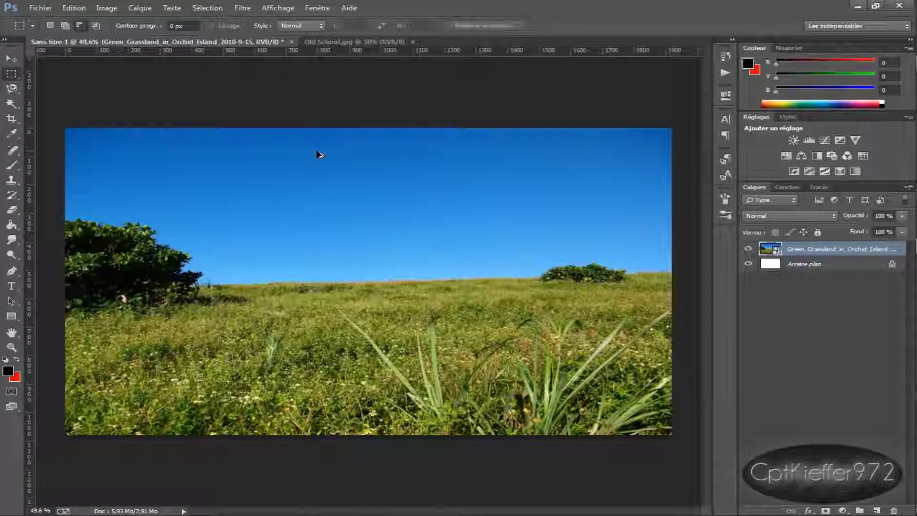
{"action": "left_click", "coordinate": [356, 41]}
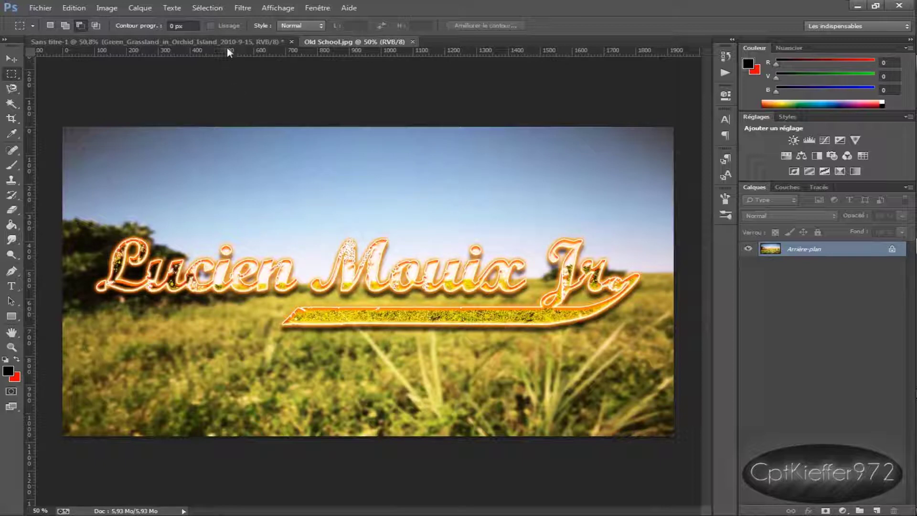
- Delete the white Arrière-plan layer and rasterize the grassland layer
{"action": "left_click", "coordinate": [238, 41]}
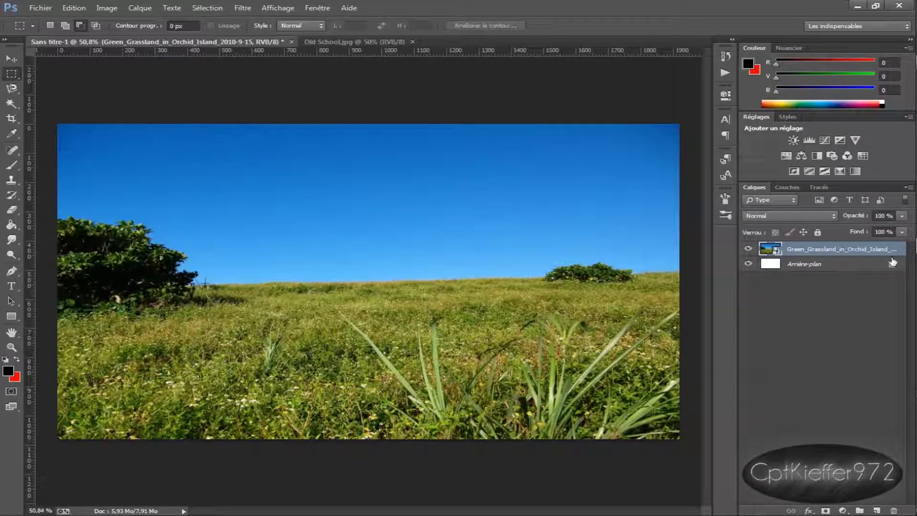
{"action": "left_click", "coordinate": [853, 264]}
{"action": "key", "text": "Delete"}
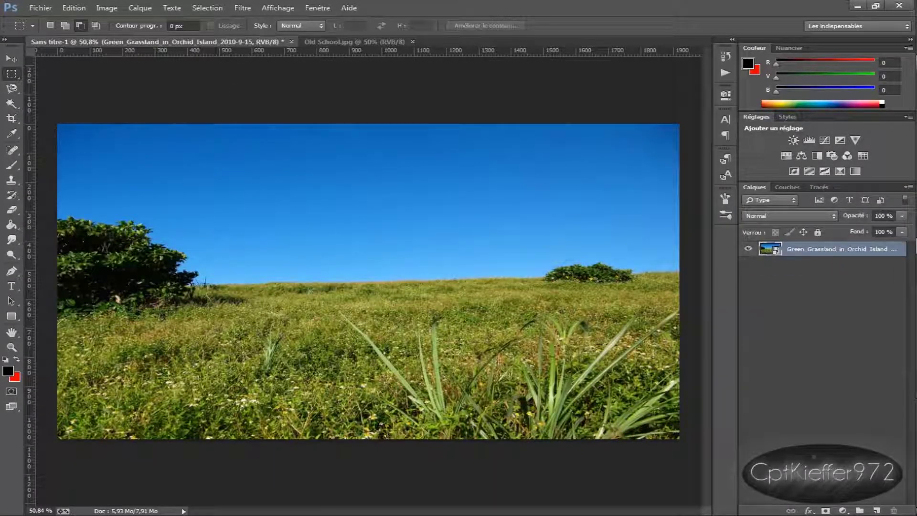
{"action": "right_click", "coordinate": [815, 252]}
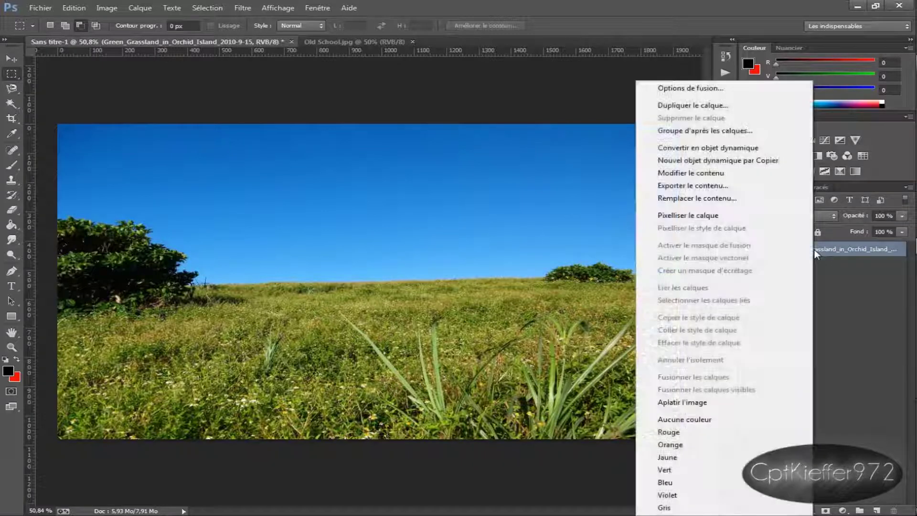
{"action": "left_click", "coordinate": [778, 221]}
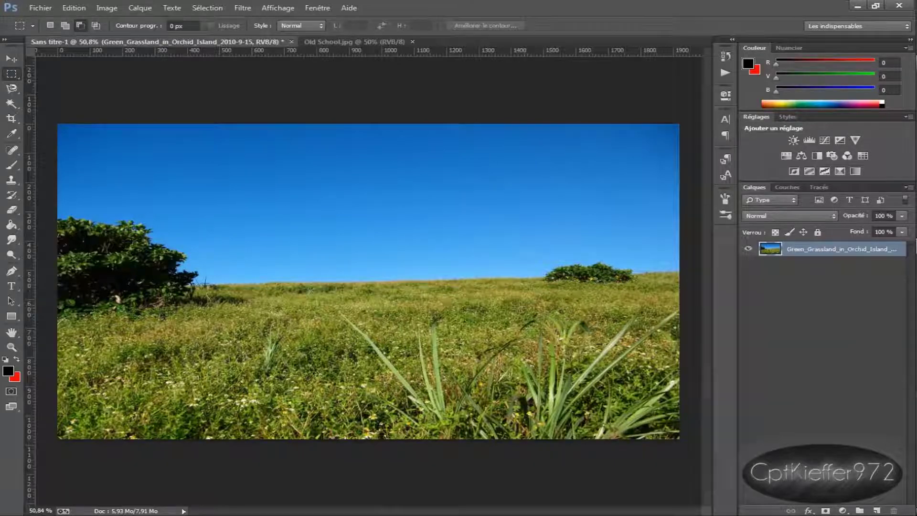
- Check the Old School.jpg reference, then return to the grassland composition
{"action": "scroll", "coordinate": [520, 312], "scroll_direction": "up", "scroll_amount": 2}
{"action": "scroll", "coordinate": [520, 311], "scroll_direction": "up", "scroll_amount": 3}
{"action": "scroll", "coordinate": [519, 312], "scroll_direction": "down", "scroll_amount": 4}
{"action": "scroll", "coordinate": [520, 312], "scroll_direction": "down", "scroll_amount": 2}
{"action": "scroll", "coordinate": [520, 311], "scroll_direction": "up", "scroll_amount": 2}
{"action": "scroll", "coordinate": [520, 311], "scroll_direction": "down", "scroll_amount": 1}
{"action": "scroll", "coordinate": [519, 311], "scroll_direction": "up", "scroll_amount": 1}
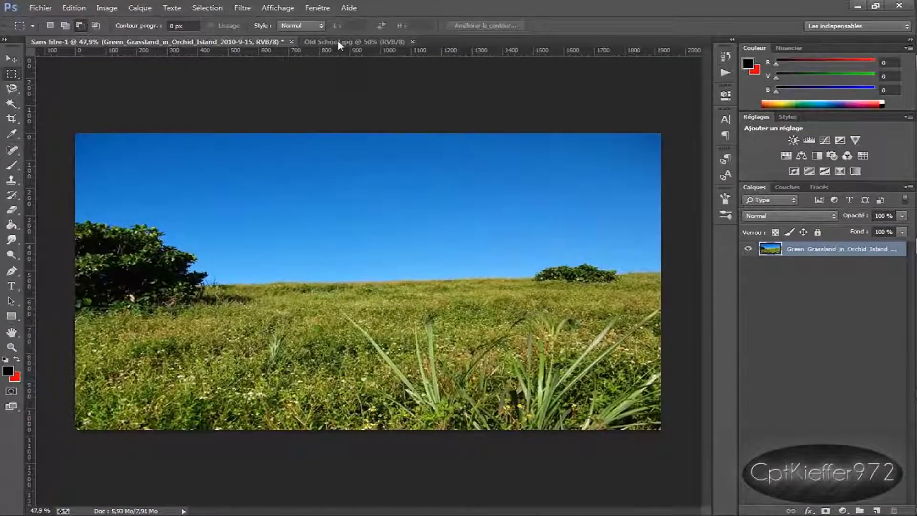
{"action": "left_click", "coordinate": [337, 41]}
{"action": "left_click_drag", "start_coordinate": [213, 44], "coordinate": [213, 44]}
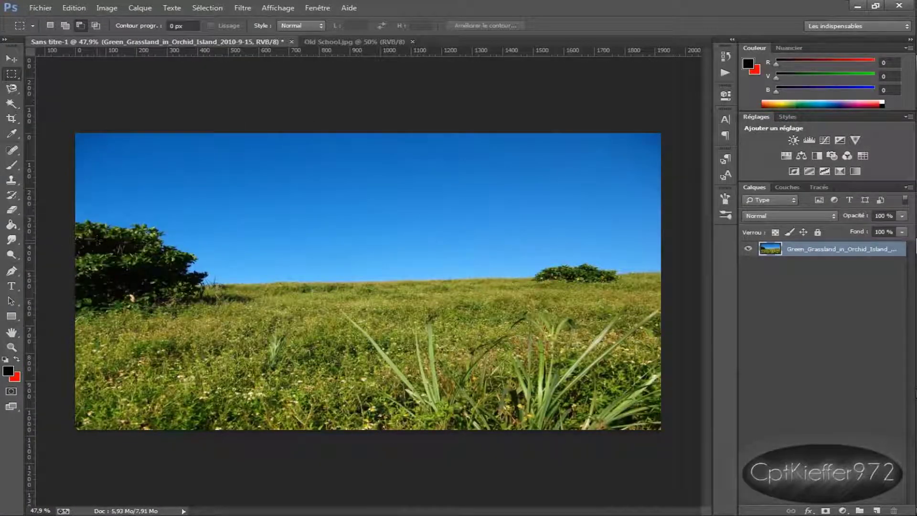
{"action": "left_click", "coordinate": [12, 286]}
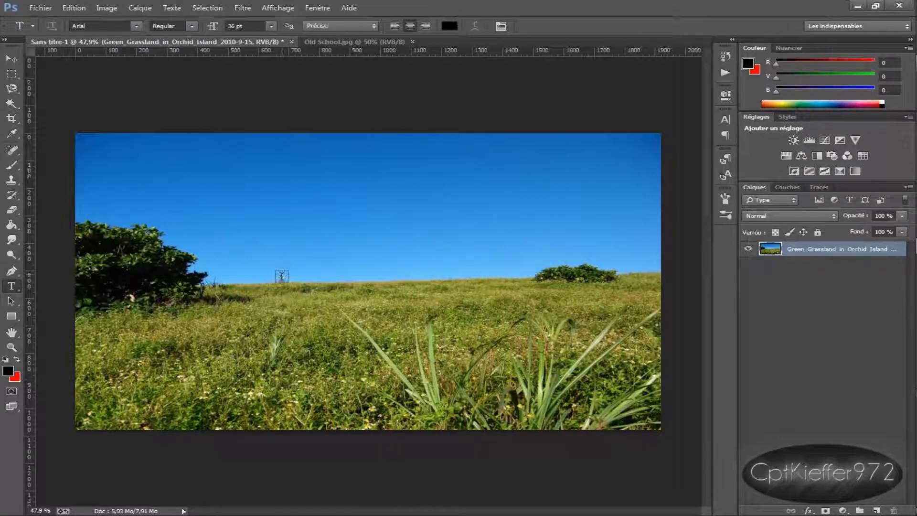
- Add a 'Votre Texte' text layer near the horizon and centre it
{"action": "left_click", "coordinate": [211, 298]}
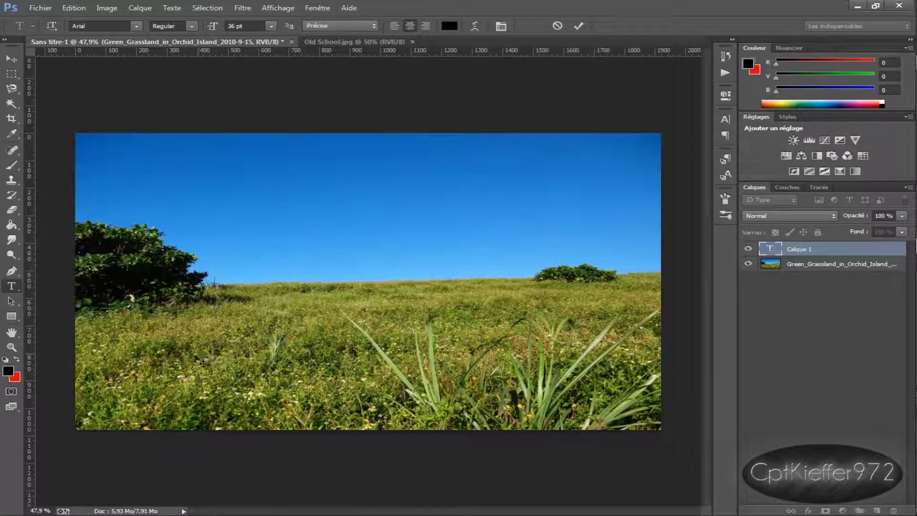
{"action": "type", "text": "Votre Texte"}
{"action": "mouse_move", "coordinate": [347, 300]}
{"action": "left_mouse_down"}
{"action": "mouse_move", "coordinate": [502, 281]}
{"action": "mouse_move", "coordinate": [469, 286]}
{"action": "mouse_move", "coordinate": [505, 310]}
{"action": "left_mouse_up"}
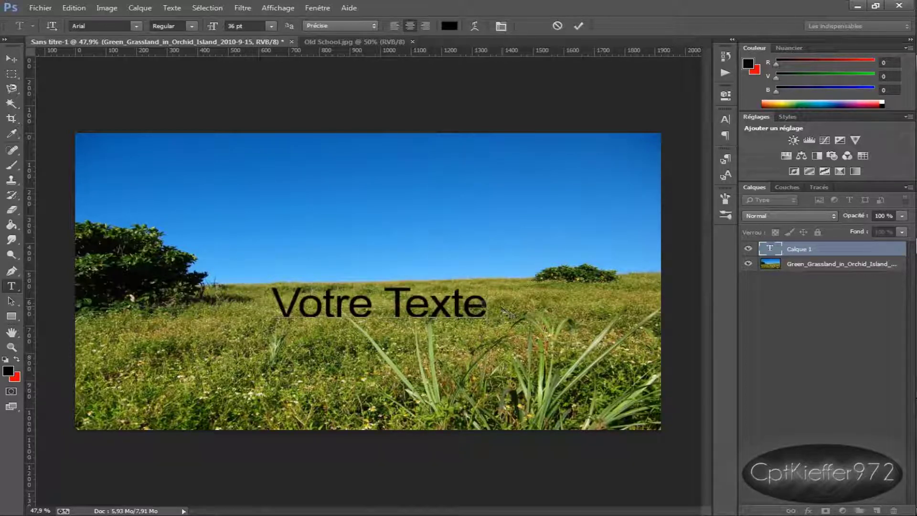
- Enlarge the title to 72 pt and reposition it across the horizon
{"action": "key", "text": "ctrl+a"}
{"action": "left_click", "coordinate": [277, 28]}
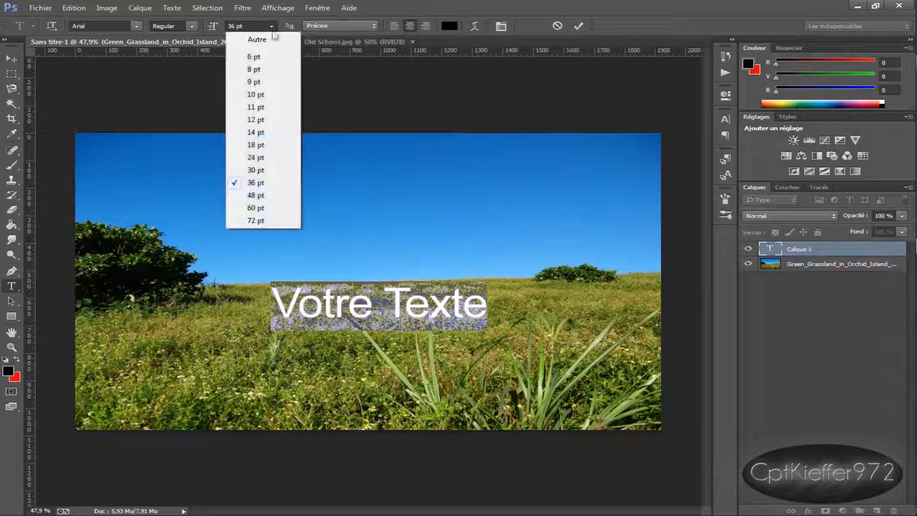
{"action": "left_click", "coordinate": [257, 208]}
{"action": "left_click", "coordinate": [271, 26]}
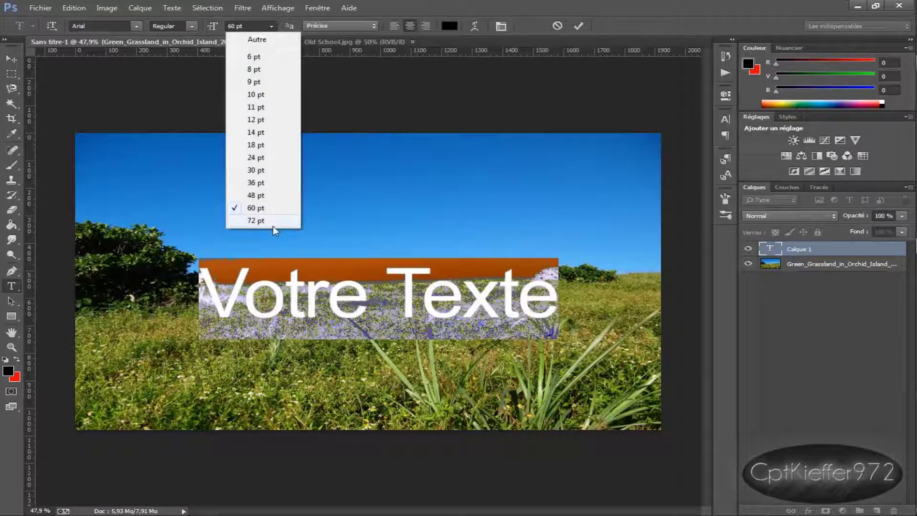
{"action": "left_click", "coordinate": [265, 220]}
{"action": "mouse_move", "coordinate": [277, 350]}
{"action": "left_mouse_down"}
{"action": "mouse_move", "coordinate": [254, 336]}
{"action": "mouse_move", "coordinate": [270, 329]}
{"action": "left_mouse_up"}
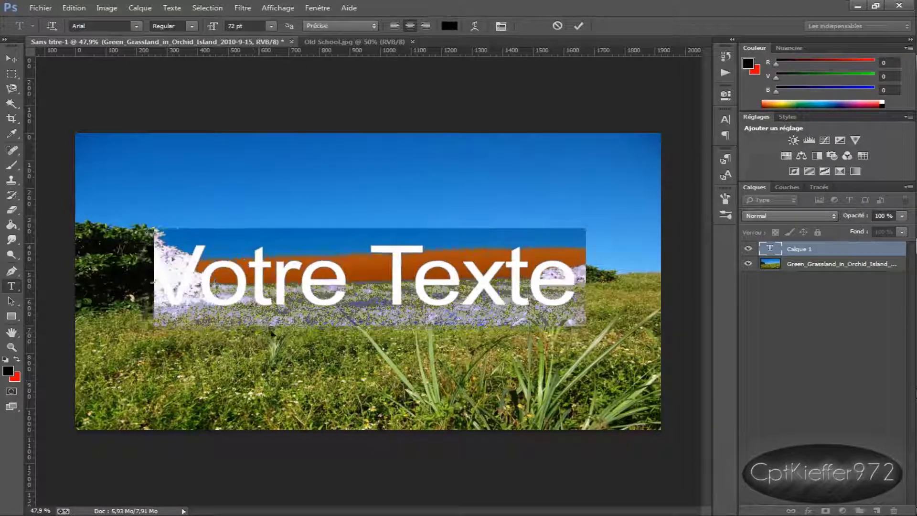
{"action": "key", "text": "Right"}
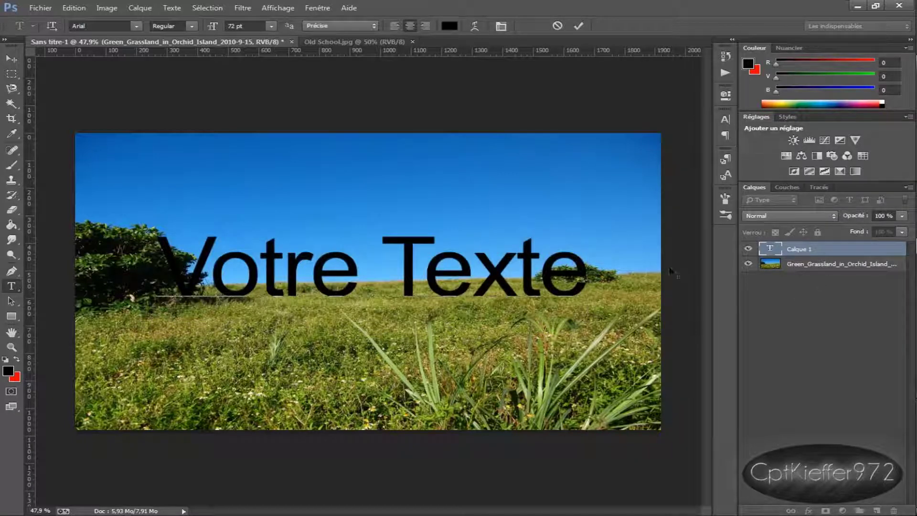
{"action": "left_click_drag", "start_coordinate": [600, 274], "coordinate": [160, 277]}
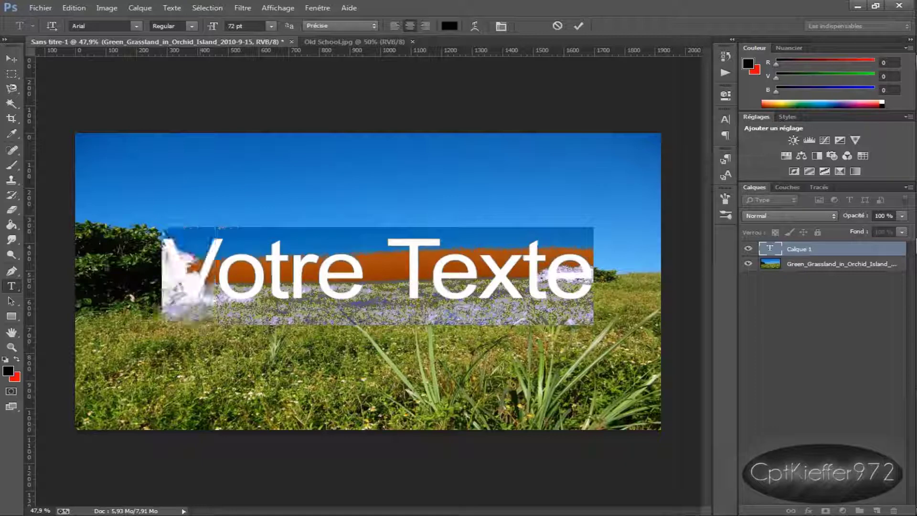
{"action": "left_click", "coordinate": [136, 26]}
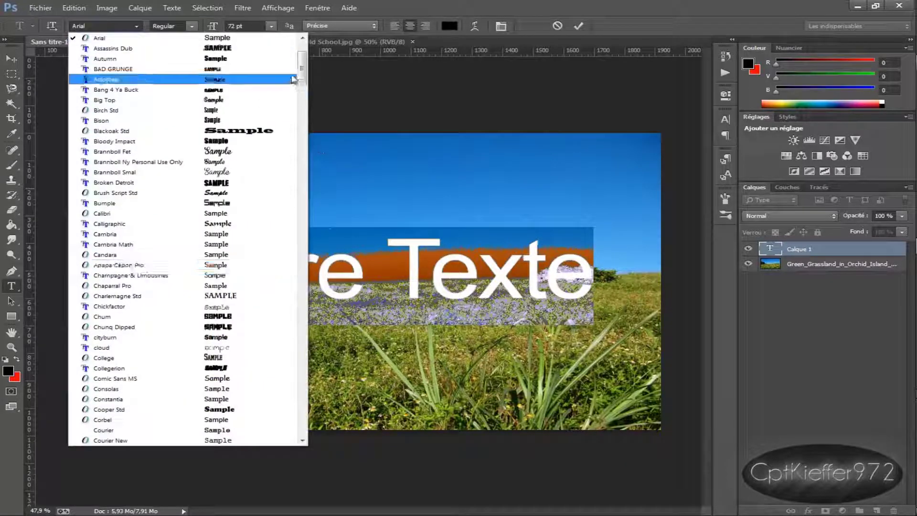
- Set the Votre Texte title font to Marcelle Script
{"action": "left_click", "coordinate": [96, 24]}
{"action": "left_click", "coordinate": [96, 24]}
{"action": "type", "text": "madamn klara"}
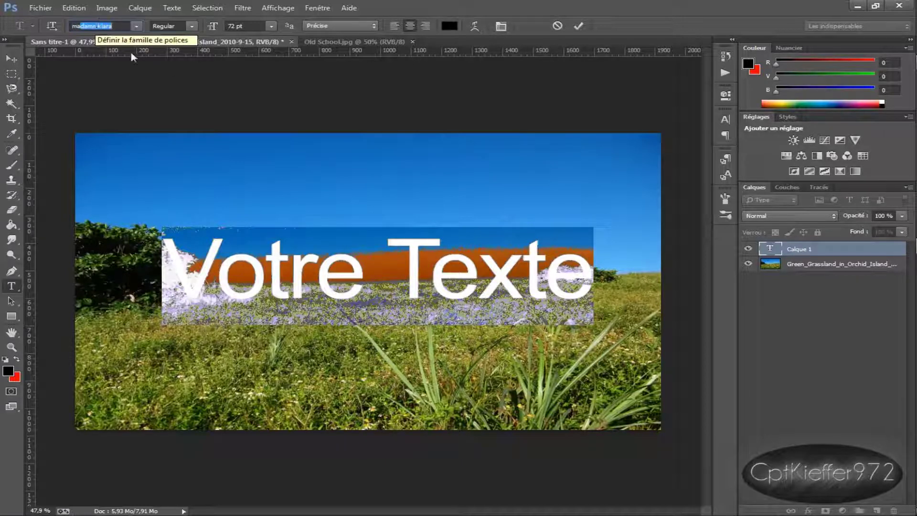
{"action": "left_click", "coordinate": [136, 26]}
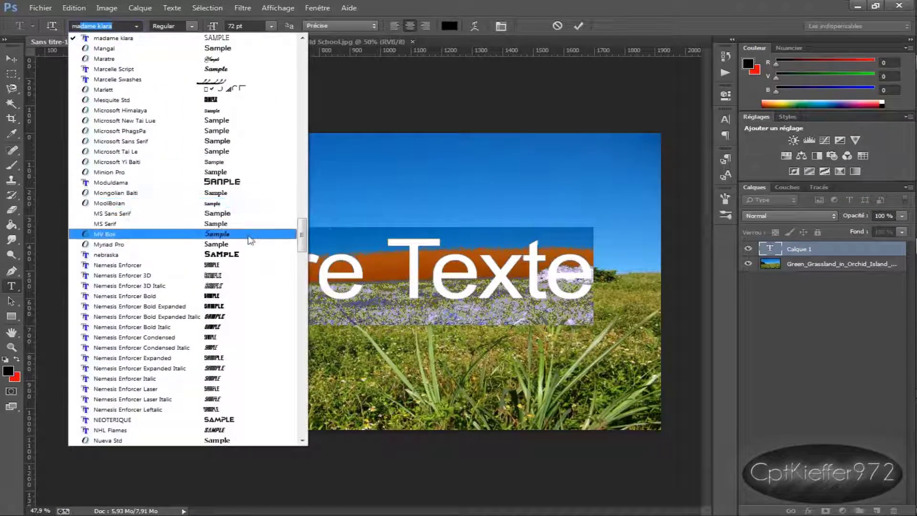
{"action": "left_click", "coordinate": [256, 68]}
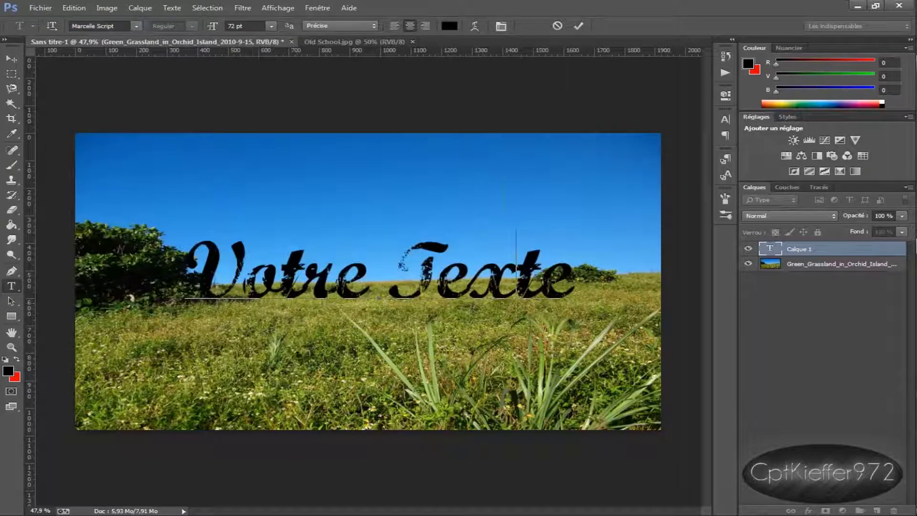
- Move the title up into the sky and bring up the Old School.jpg reference
{"action": "left_click_drag", "start_coordinate": [311, 326], "coordinate": [293, 249]}
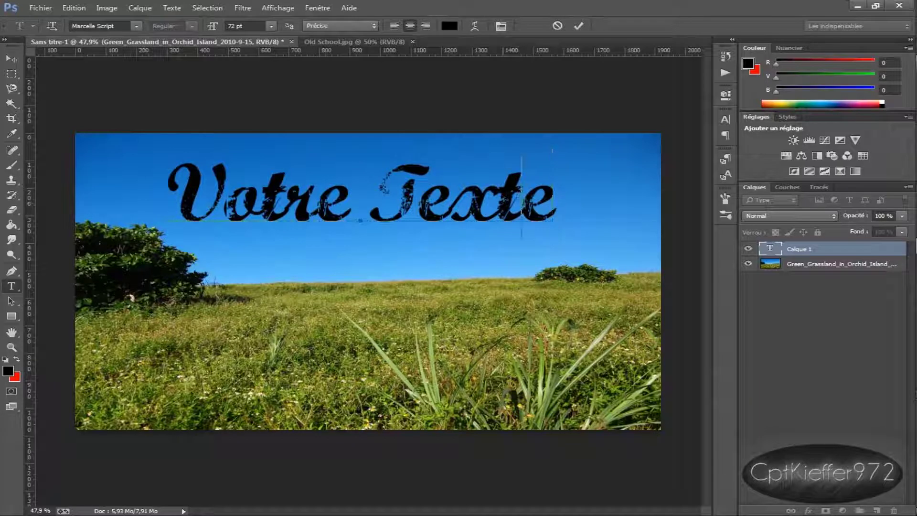
{"action": "key", "text": "ctrl+a"}
{"action": "key", "text": "End"}
{"action": "left_click", "coordinate": [358, 42]}
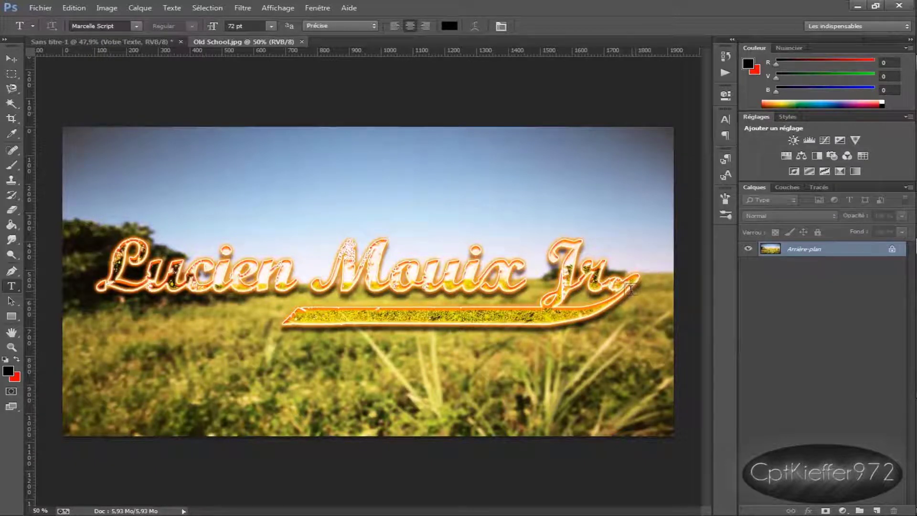
- Set the Votre Texte title in Marcelle Swashes, add a swash character and reposition the text
{"action": "left_click", "coordinate": [136, 42]}
{"action": "left_click", "coordinate": [553, 210]}
{"action": "key", "text": "ctrl+a"}
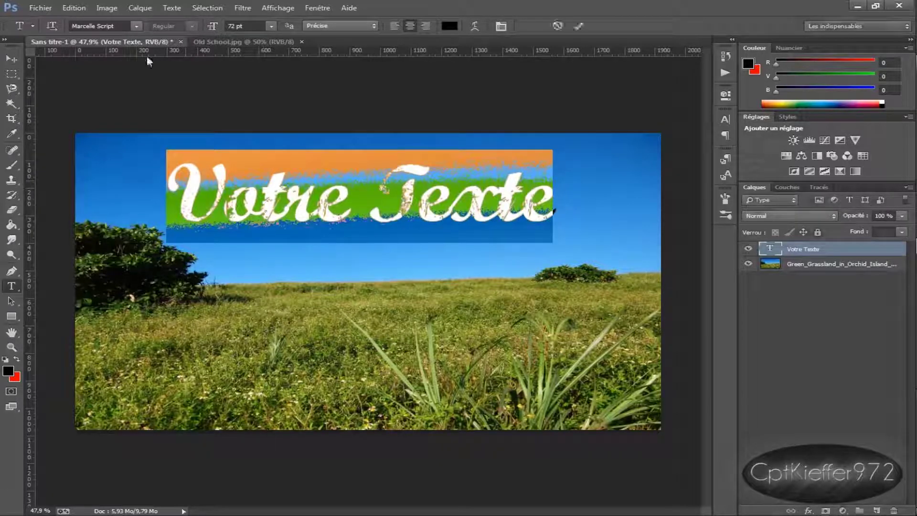
{"action": "left_click", "coordinate": [546, 197]}
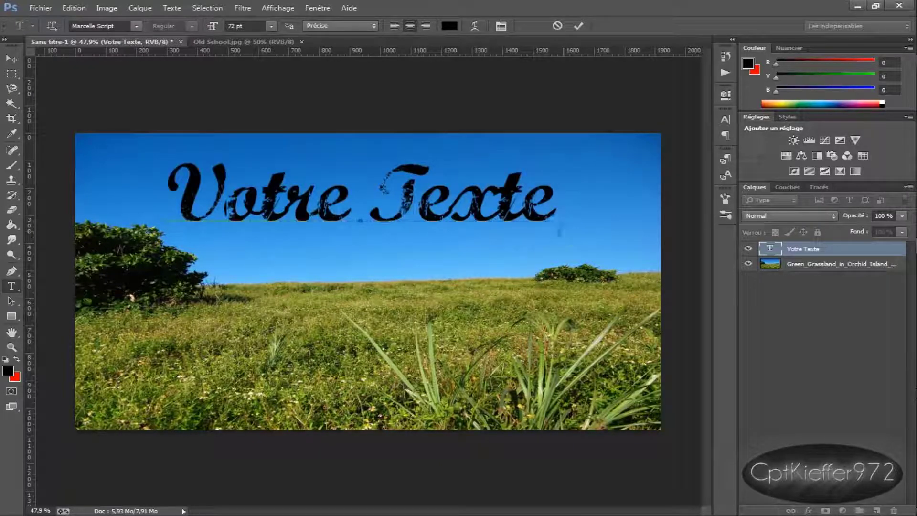
{"action": "left_click_drag", "start_coordinate": [296, 309], "coordinate": [280, 326]}
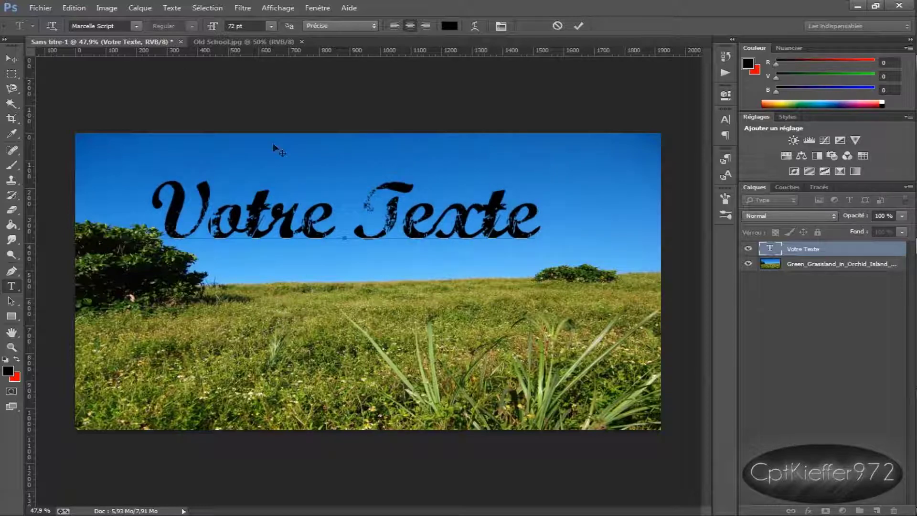
{"action": "left_click", "coordinate": [137, 26]}
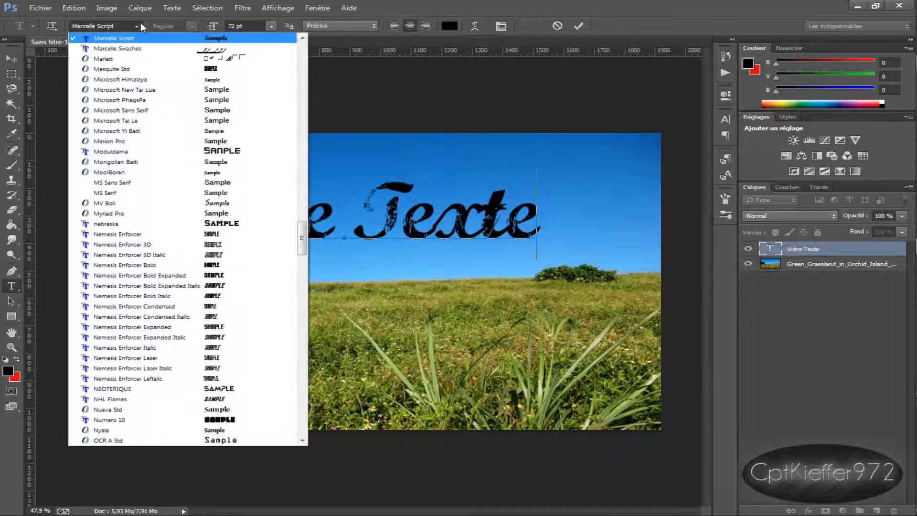
{"action": "left_click", "coordinate": [139, 48]}
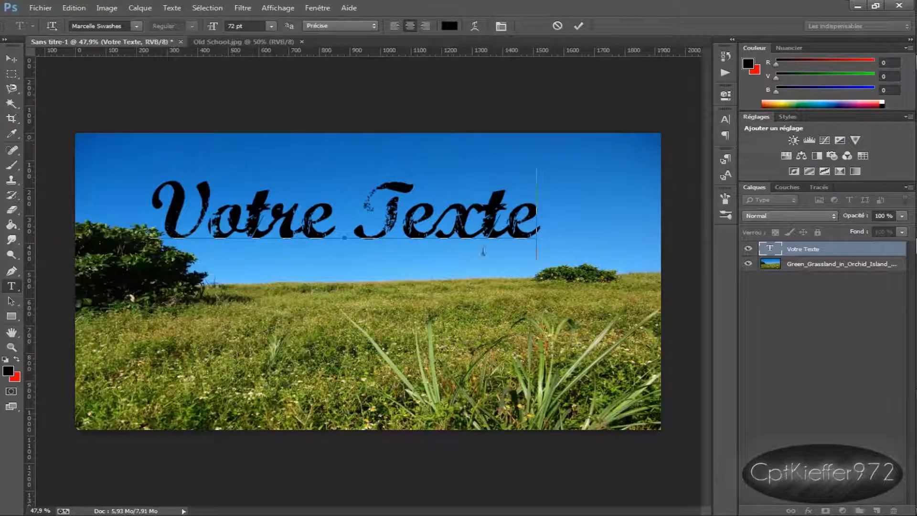
{"action": "type", "text": "_"}
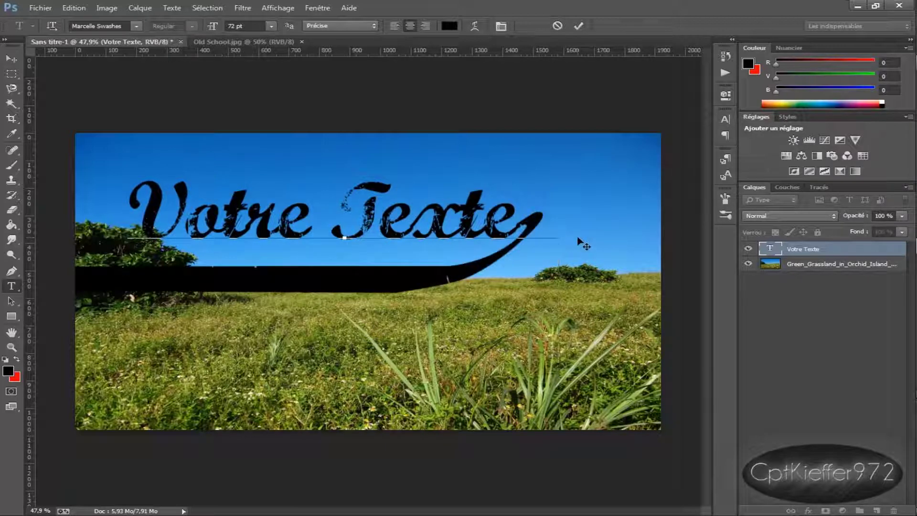
{"action": "key", "text": "Left"}
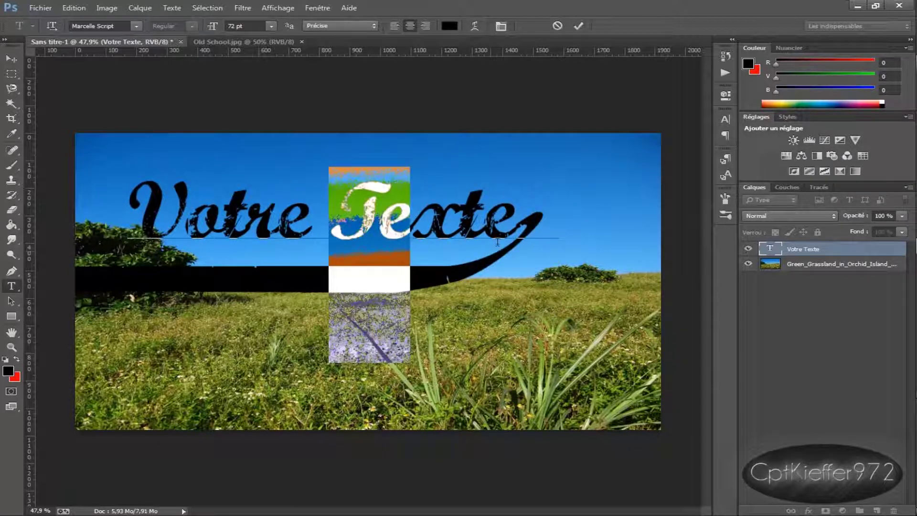
{"action": "left_click_drag", "start_coordinate": [430, 401], "coordinate": [515, 409]}
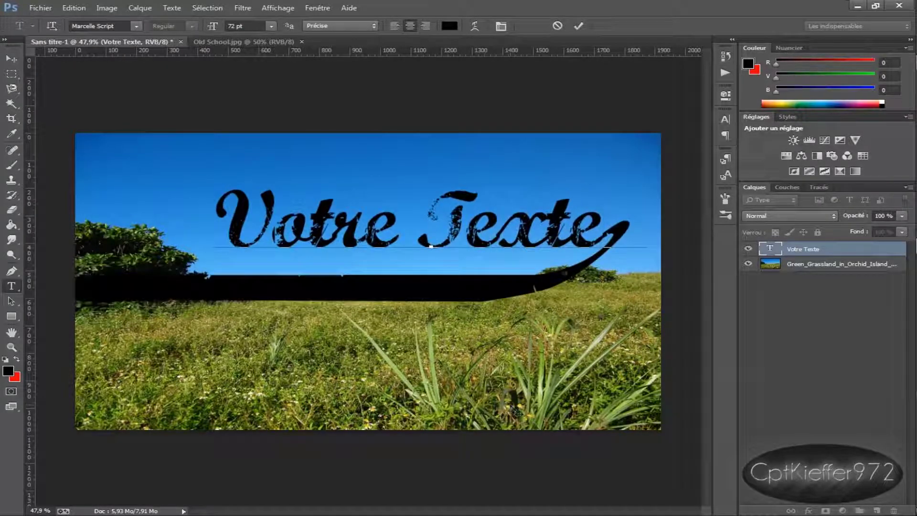
- Try swash glyphs a through q after the title, settling on the q swash
{"action": "key", "text": "shift+Left"}
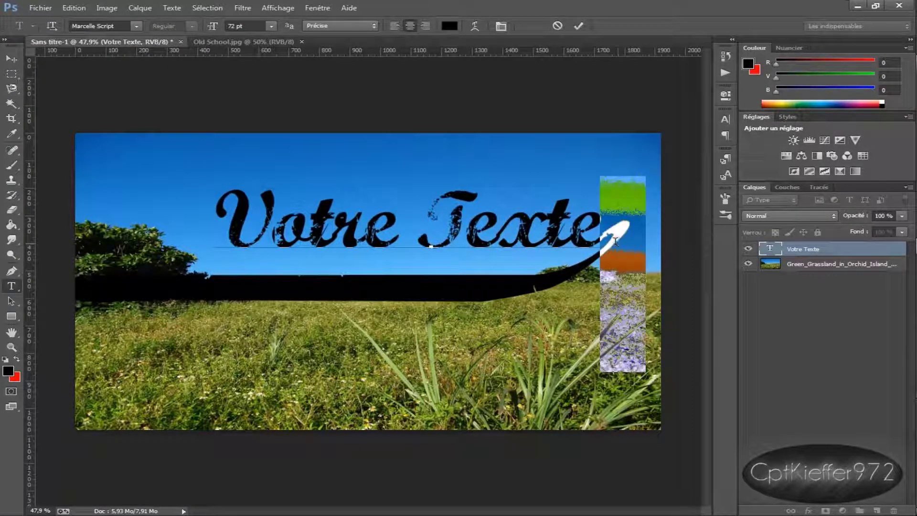
{"action": "type", "text": "ashes"}
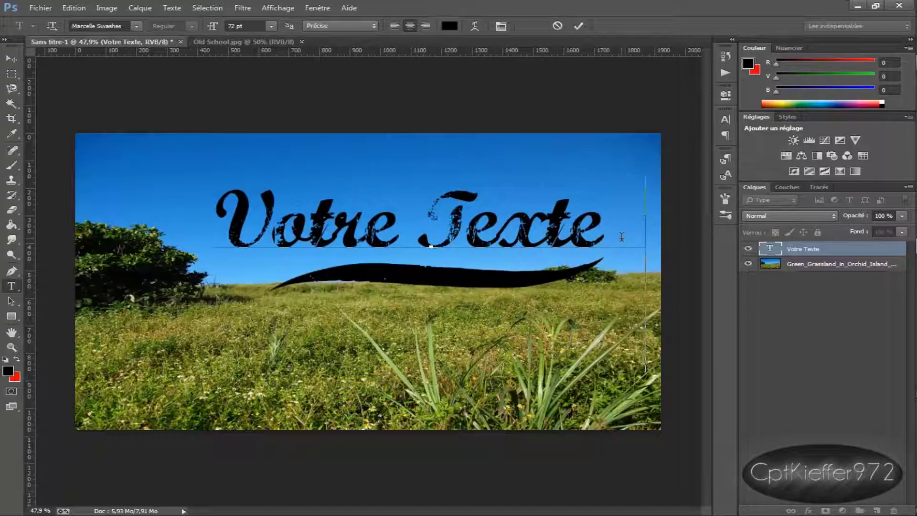
{"action": "key", "text": "BackSpace"}
{"action": "type", "text": "b"}
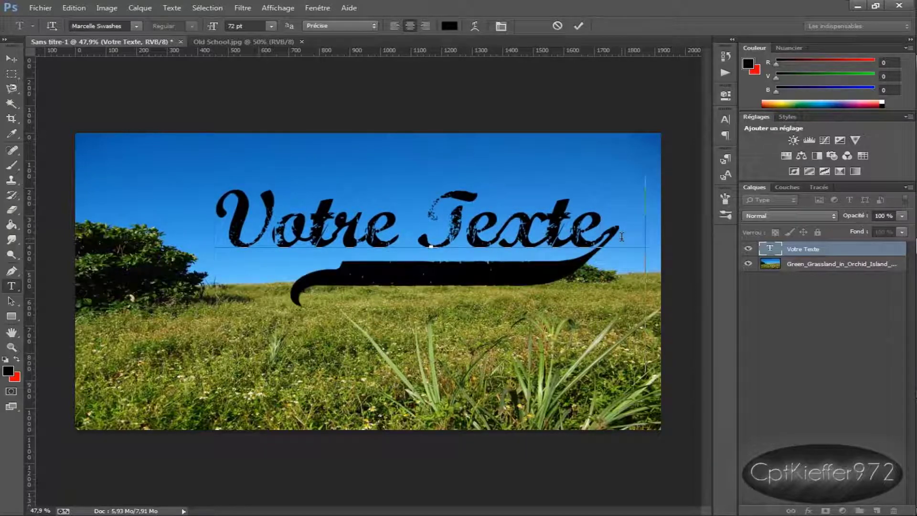
{"action": "key", "text": "BackSpace"}
{"action": "type", "text": "c"}
{"action": "key", "text": "BackSpace"}
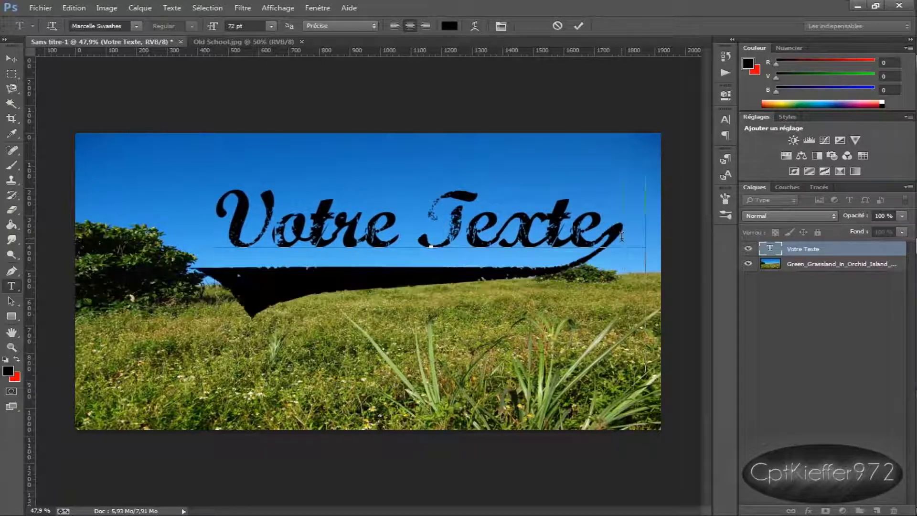
{"action": "type", "text": "c"}
{"action": "key", "text": "BackSpace"}
{"action": "type", "text": "d"}
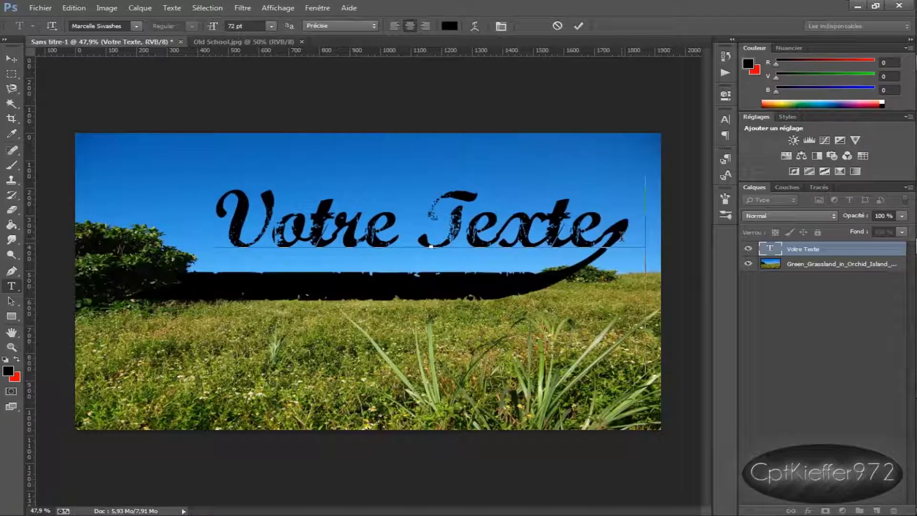
{"action": "key", "text": "BackSpace"}
{"action": "type", "text": "f"}
{"action": "key", "text": "BackSpace"}
{"action": "type", "text": "g"}
{"action": "key", "text": "BackSpace"}
{"action": "type", "text": "h"}
{"action": "key", "text": "BackSpace"}
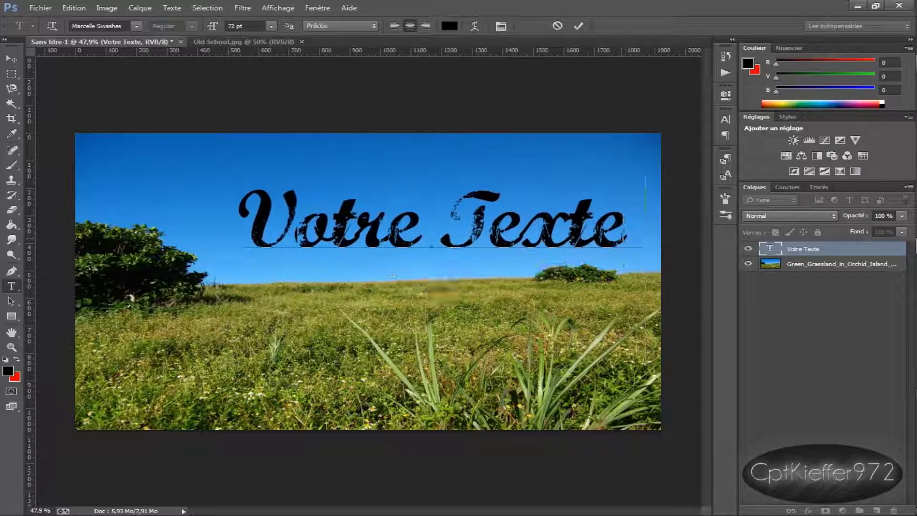
{"action": "type", "text": "i"}
{"action": "key", "text": "BackSpace"}
{"action": "type", "text": "j"}
{"action": "key", "text": "BackSpace"}
{"action": "type", "text": "k"}
{"action": "key", "text": "BackSpace"}
{"action": "type", "text": "l"}
{"action": "key", "text": "BackSpace"}
{"action": "type", "text": "m"}
{"action": "key", "text": "BackSpace"}
{"action": "type", "text": "n"}
{"action": "key", "text": "BackSpace"}
{"action": "type", "text": "o"}
{"action": "key", "text": "BackSpace"}
{"action": "type", "text": "p"}
{"action": "key", "text": "BackSpace"}
{"action": "type", "text": "o"}
{"action": "key", "text": "BackSpace"}
{"action": "type", "text": "q"}
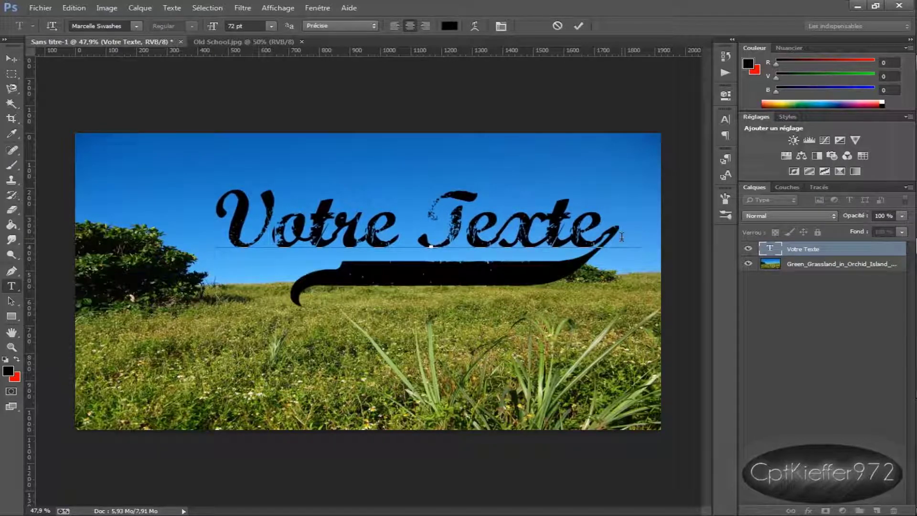
{"action": "key", "text": "BackSpace"}
{"action": "type", "text": "o"}
{"action": "key", "text": "BackSpace"}
{"action": "type", "text": "q"}
- Resize the swash glyph and text to the 68 pt size and commit the title
{"action": "key", "text": "Left"}
{"action": "key", "text": "shift+Right"}
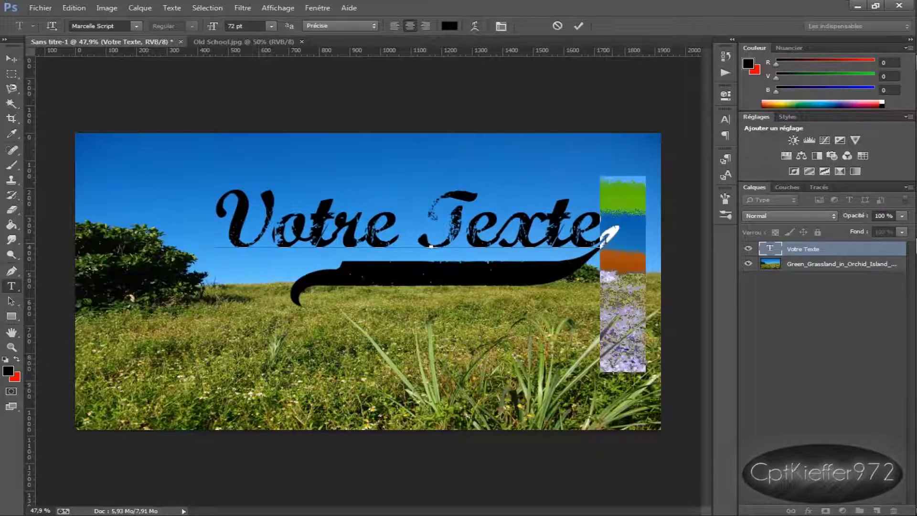
{"action": "left_click", "coordinate": [270, 32]}
{"action": "key", "text": "Up"}
{"action": "key", "text": "Up"}
{"action": "key", "text": "Up"}
{"action": "key", "text": "Up"}
{"action": "key", "text": "Up"}
{"action": "key", "text": "Up"}
{"action": "key", "text": "Up"}
{"action": "key", "text": "Up"}
{"action": "key", "text": "Up"}
{"action": "key", "text": "Up"}
{"action": "key", "text": "Up"}
{"action": "key", "text": "Up"}
{"action": "key", "text": "Up"}
{"action": "key", "text": "Up"}
{"action": "key", "text": "Up"}
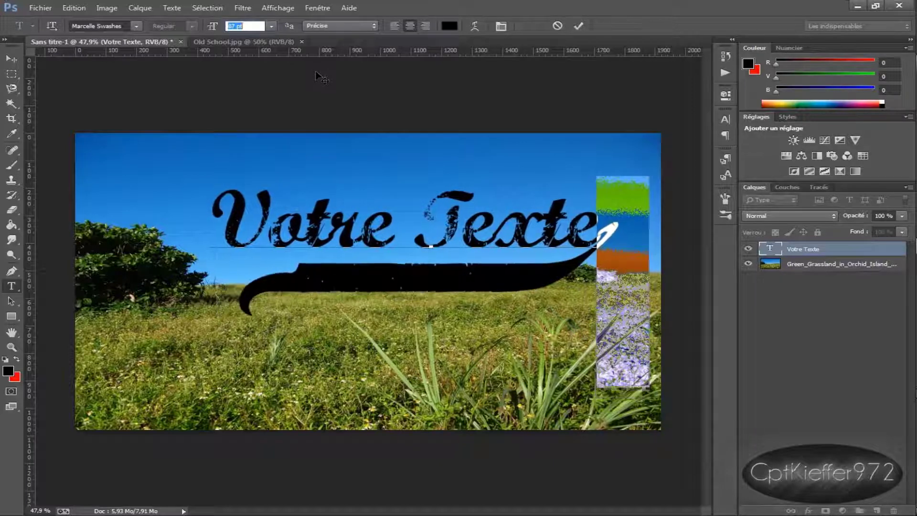
{"action": "key", "text": "Down"}
{"action": "key", "text": "Down"}
{"action": "key", "text": "Down"}
{"action": "key", "text": "Down"}
{"action": "key", "text": "Down"}
{"action": "key", "text": "Down"}
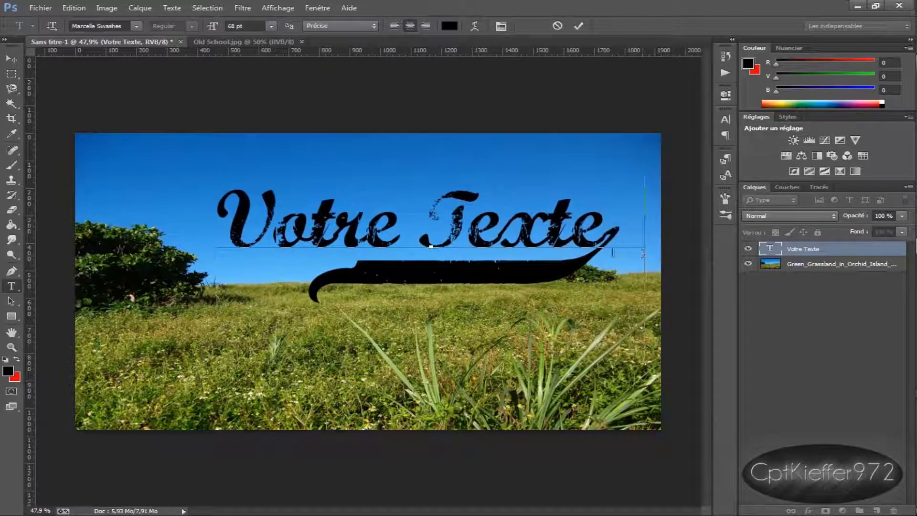
{"action": "left_click", "coordinate": [833, 263]}
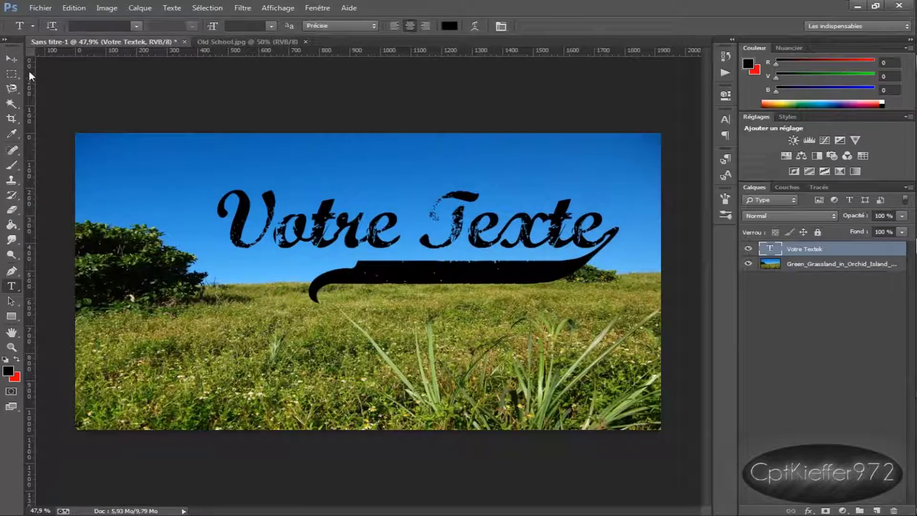
- Drag the title down-left onto the horizon and select both title and grassland layers
{"action": "left_click", "coordinate": [11, 59]}
{"action": "left_click_drag", "start_coordinate": [321, 250], "coordinate": [274, 288]}
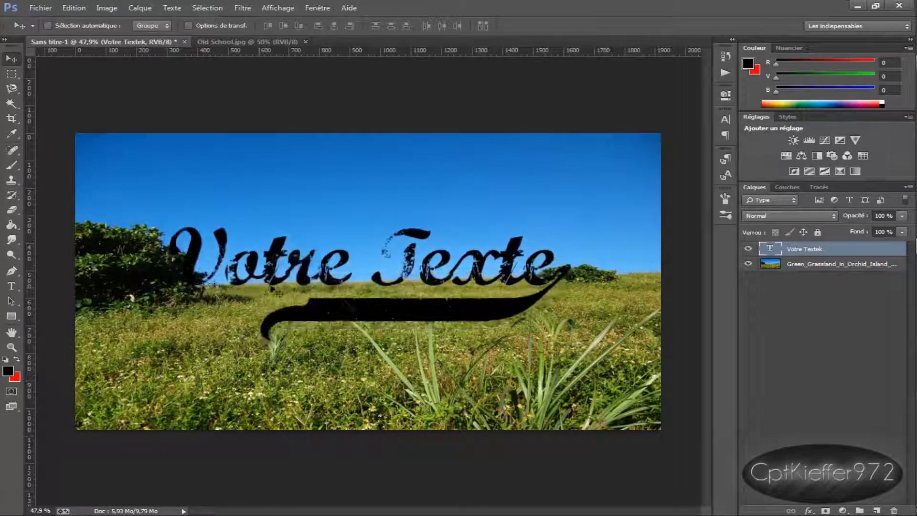
{"action": "left_click", "coordinate": [832, 268], "text": "shift"}
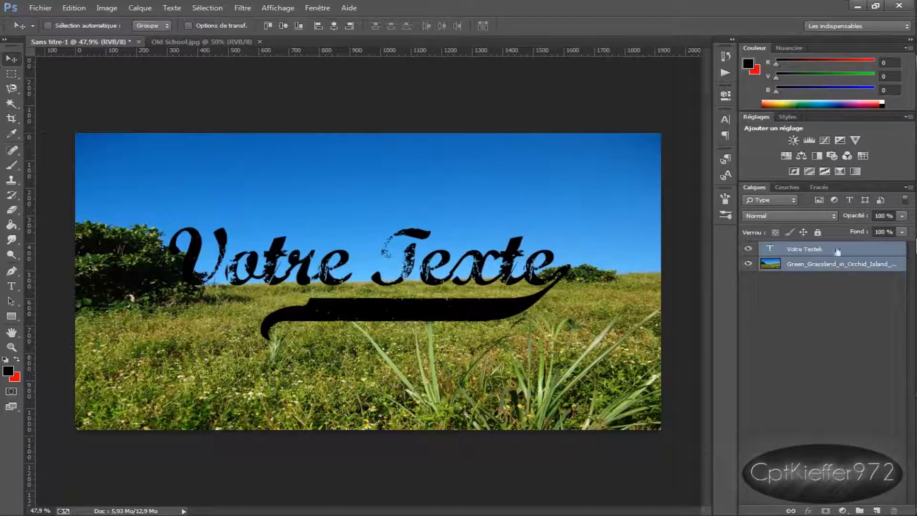
{"action": "left_click", "coordinate": [835, 267]}
{"action": "left_click", "coordinate": [812, 249]}
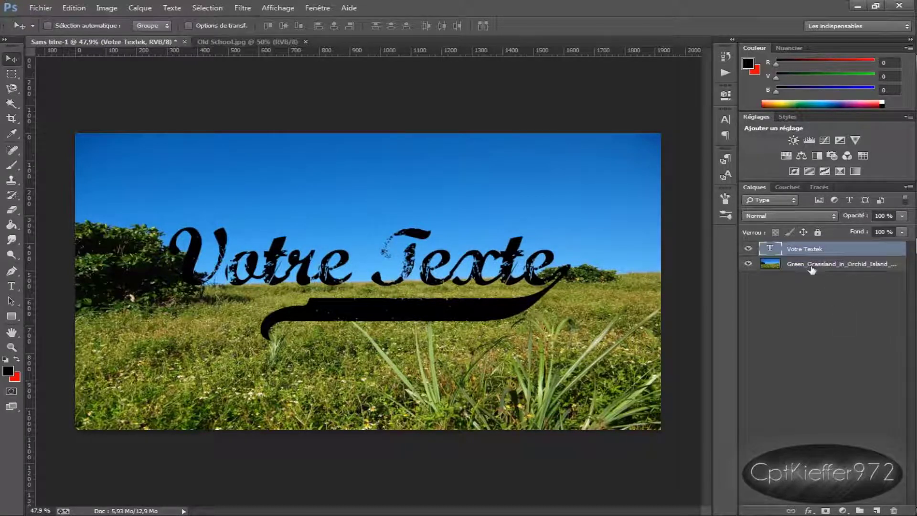
{"action": "left_click", "coordinate": [831, 268], "text": "shift"}
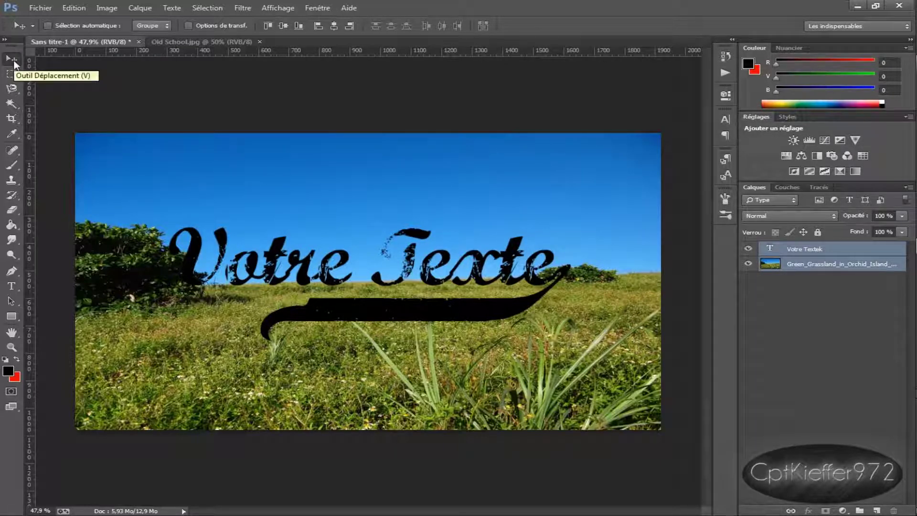
{"action": "left_click", "coordinate": [15, 64]}
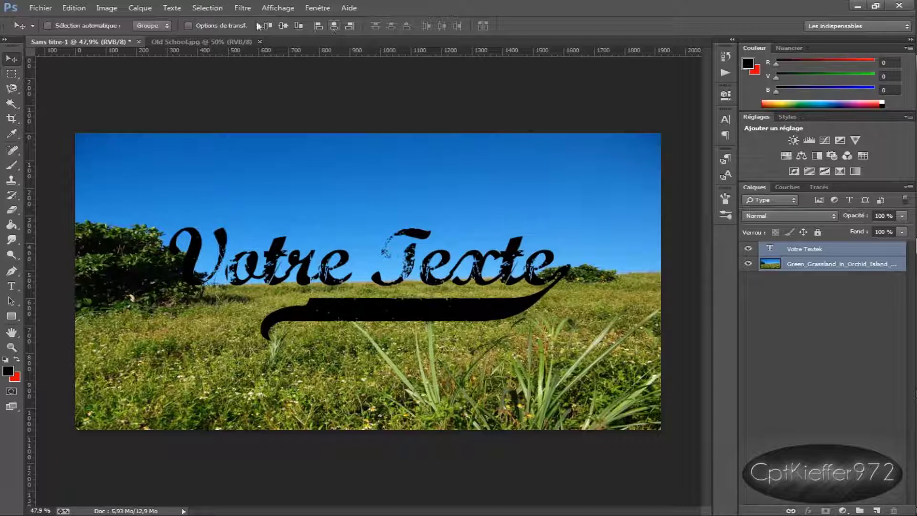
- Align the title to vertical and horizontal centres, then compare with the Old School reference
{"action": "left_click", "coordinate": [284, 28]}
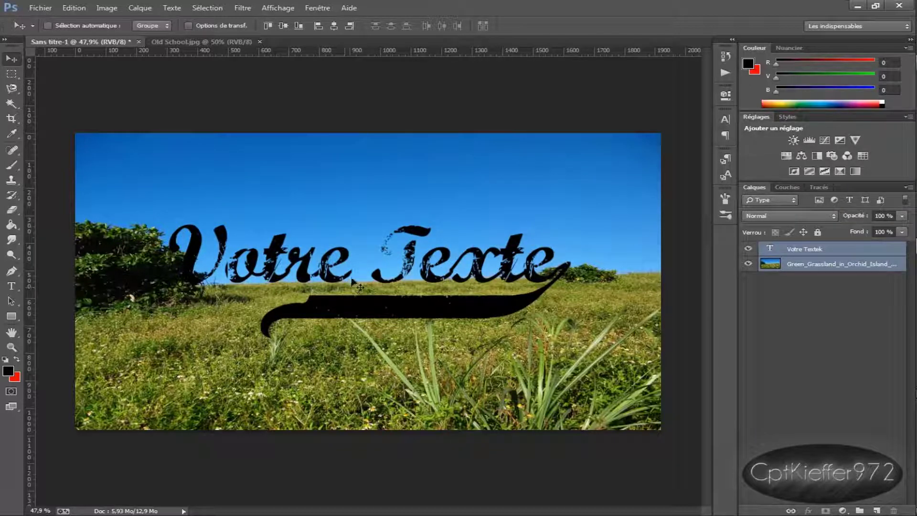
{"action": "left_click", "coordinate": [333, 28]}
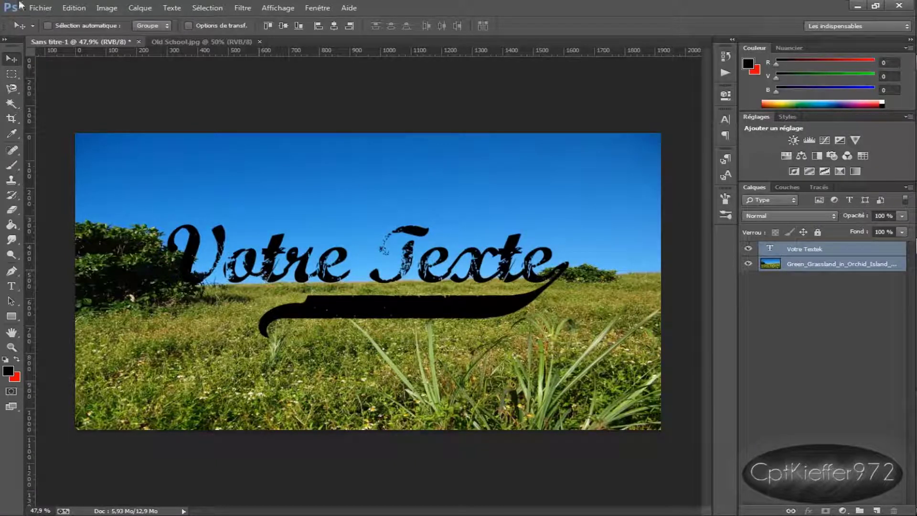
{"action": "left_click", "coordinate": [216, 44]}
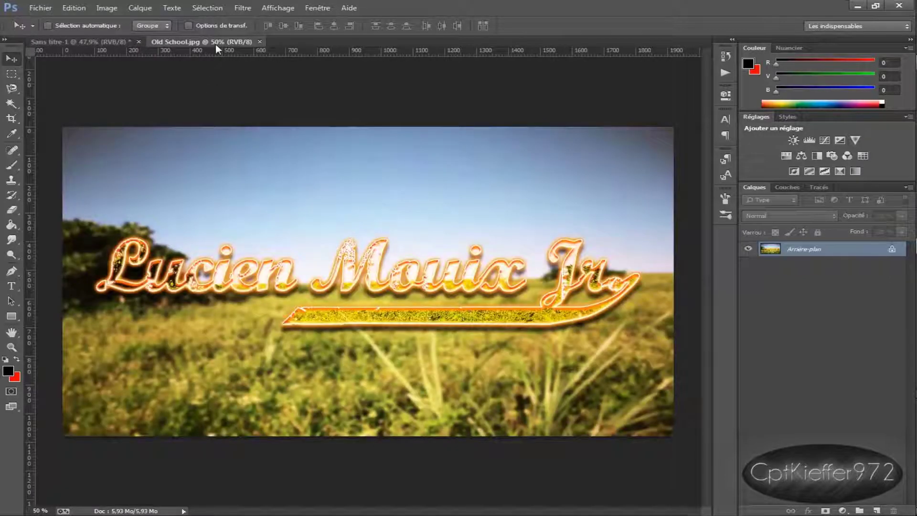
{"action": "left_click", "coordinate": [105, 42]}
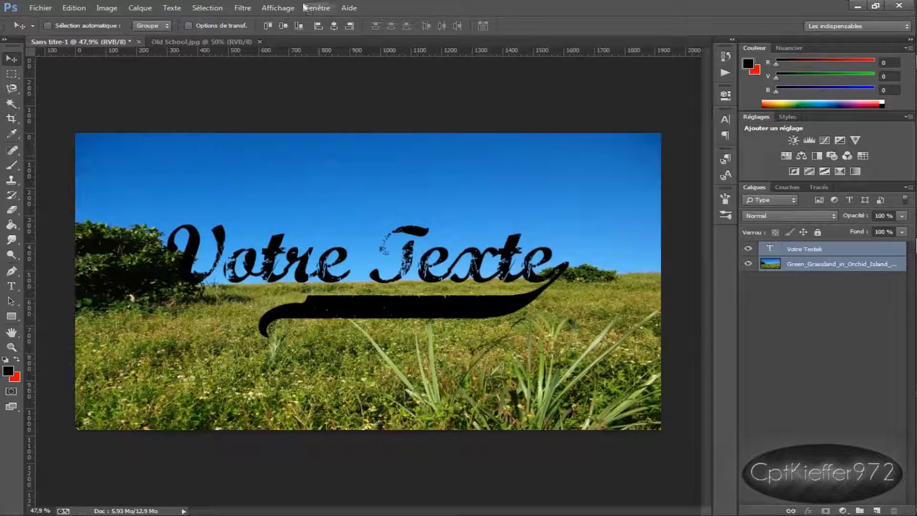
{"action": "left_click", "coordinate": [233, 42]}
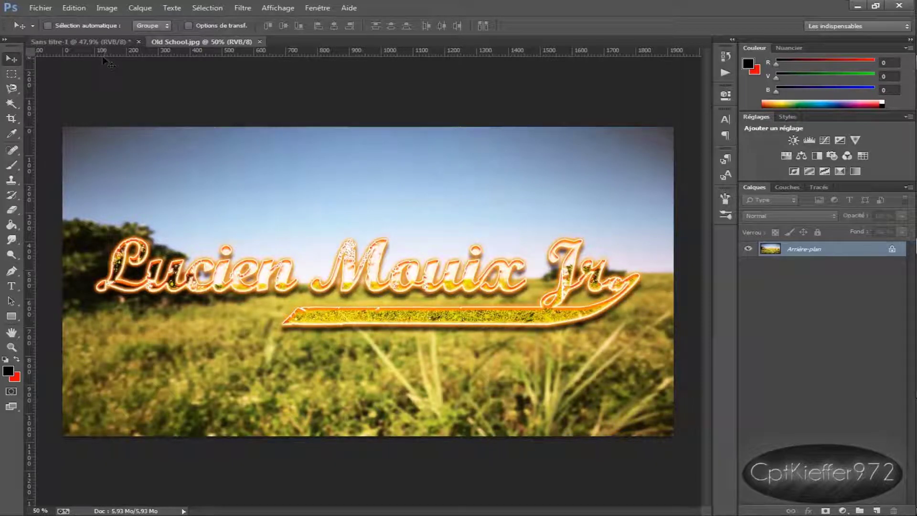
{"action": "left_click", "coordinate": [98, 42]}
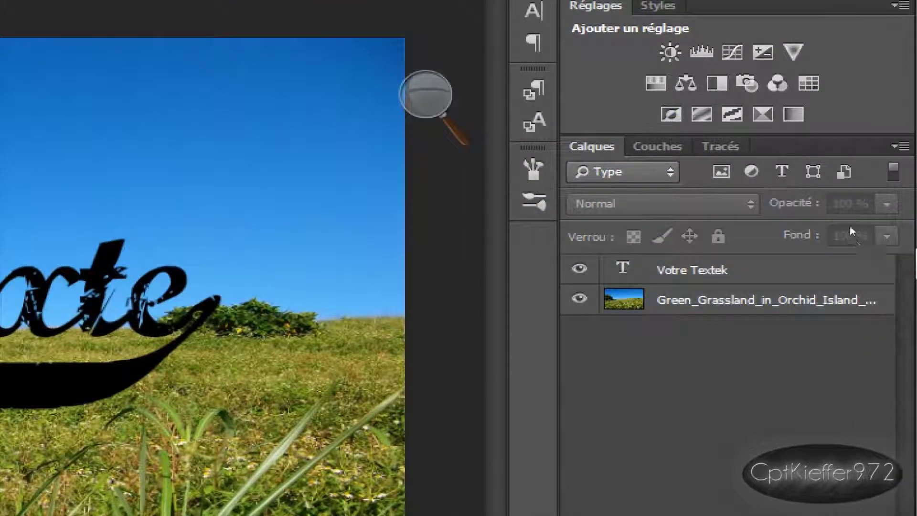
- Select the title layer, recheck the Old School reference and open its layer style settings
{"action": "left_click", "coordinate": [652, 280]}
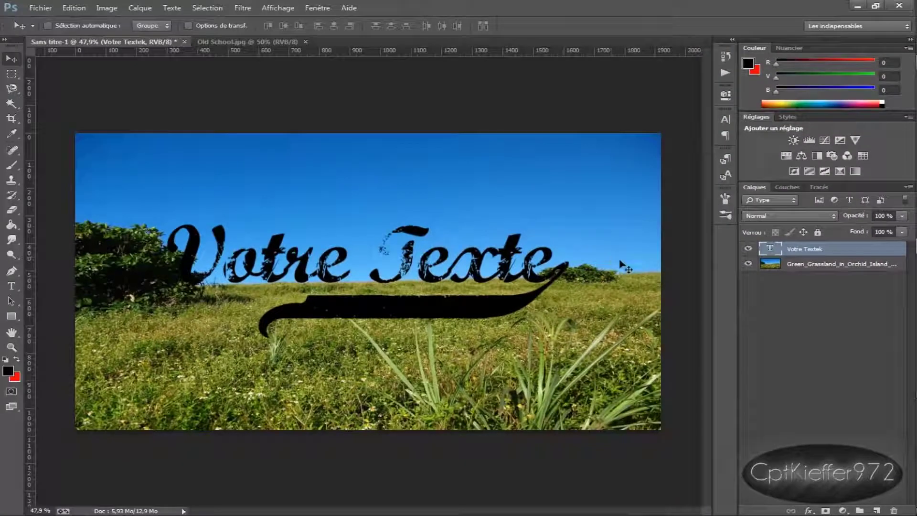
{"action": "left_click", "coordinate": [240, 42]}
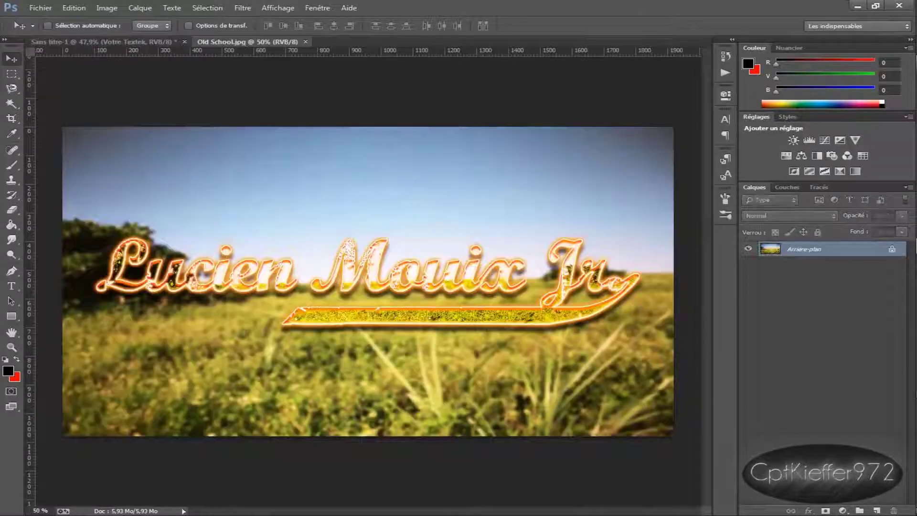
{"action": "left_click", "coordinate": [89, 45]}
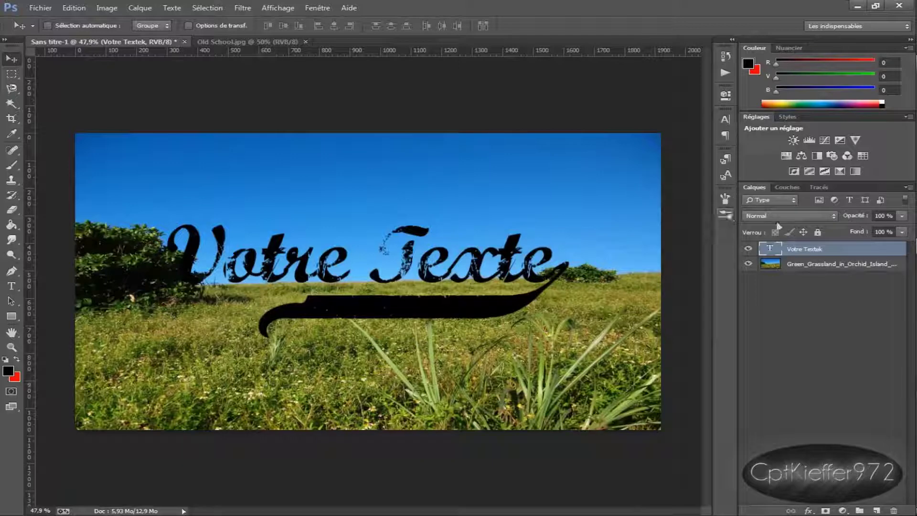
{"action": "double_click", "coordinate": [866, 256]}
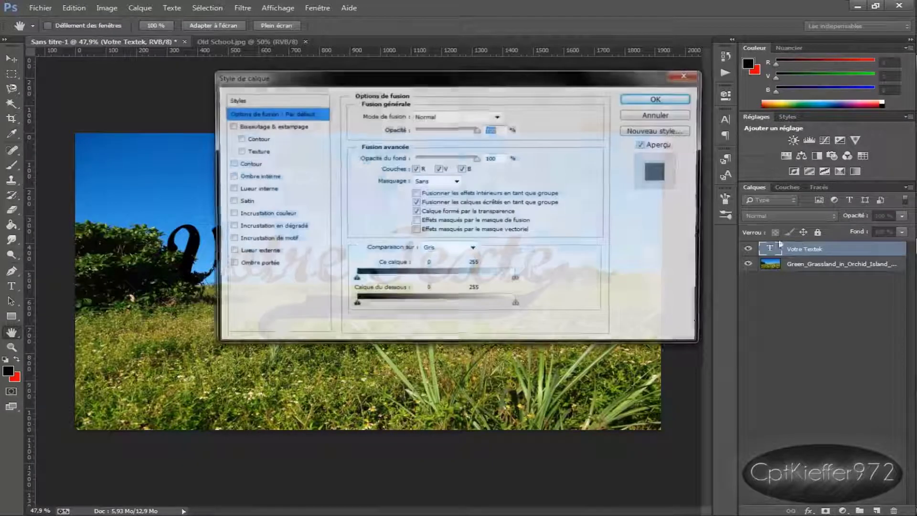
- Add a white stroke (Contour) to the title, positioned outside the letters
{"action": "left_click_drag", "start_coordinate": [471, 84], "coordinate": [684, 196]}
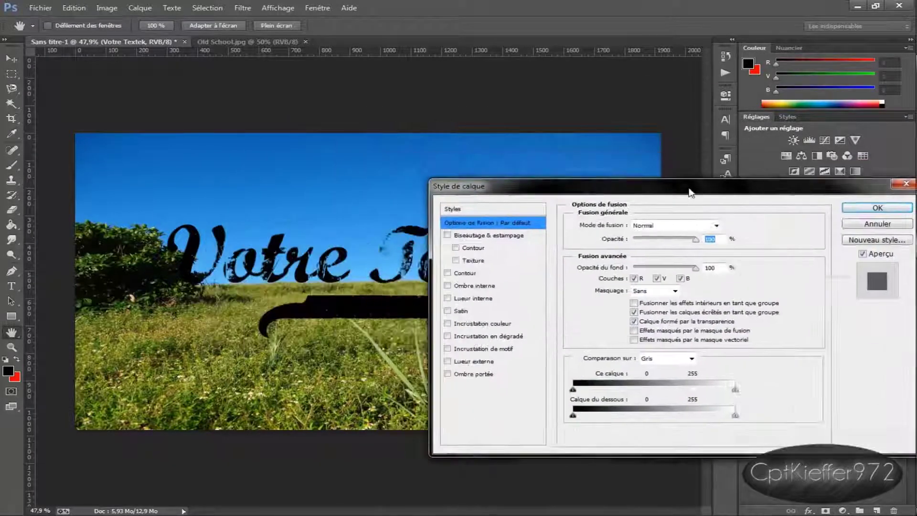
{"action": "left_click", "coordinate": [471, 274]}
{"action": "left_click", "coordinate": [612, 303]}
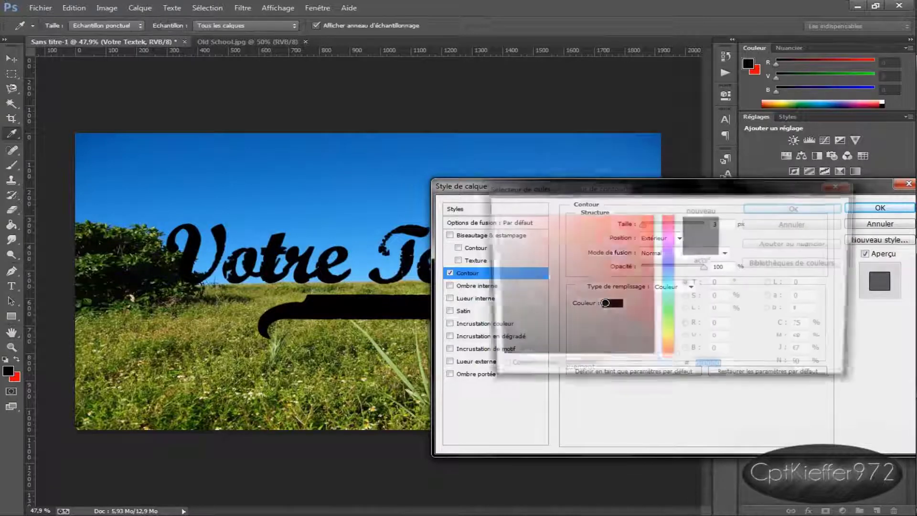
{"action": "left_click_drag", "start_coordinate": [550, 262], "coordinate": [492, 215]}
{"action": "left_click", "coordinate": [796, 208]}
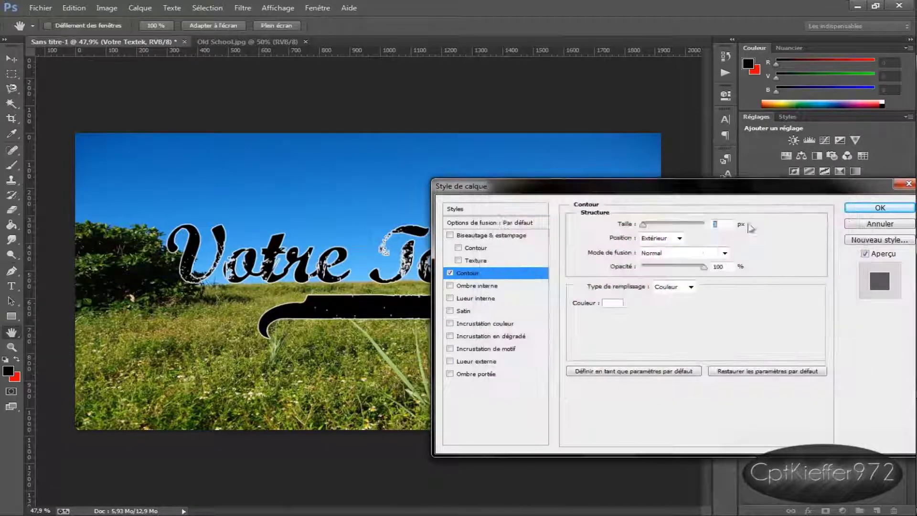
{"action": "left_click", "coordinate": [664, 239]}
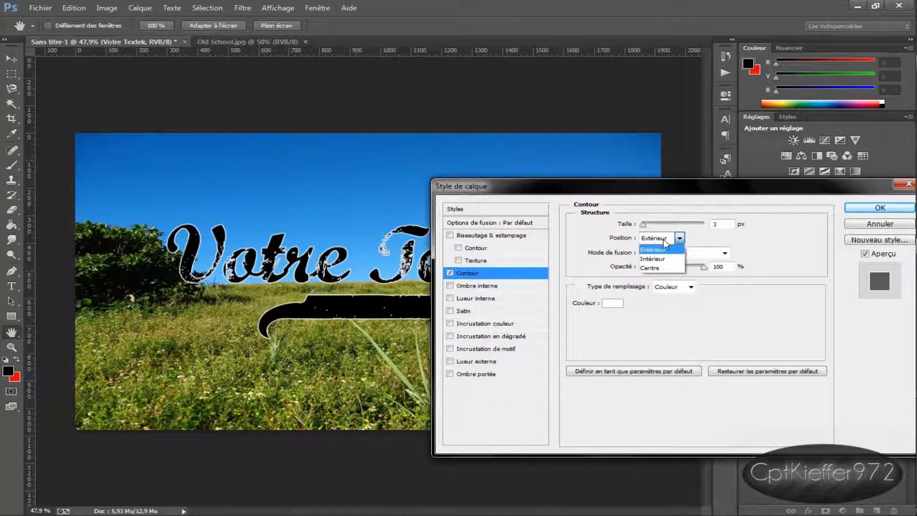
{"action": "left_click", "coordinate": [667, 242]}
{"action": "left_click", "coordinate": [671, 238]}
{"action": "left_click", "coordinate": [677, 259]}
{"action": "left_click", "coordinate": [674, 238]}
{"action": "left_click", "coordinate": [661, 267]}
{"action": "left_click", "coordinate": [661, 238]}
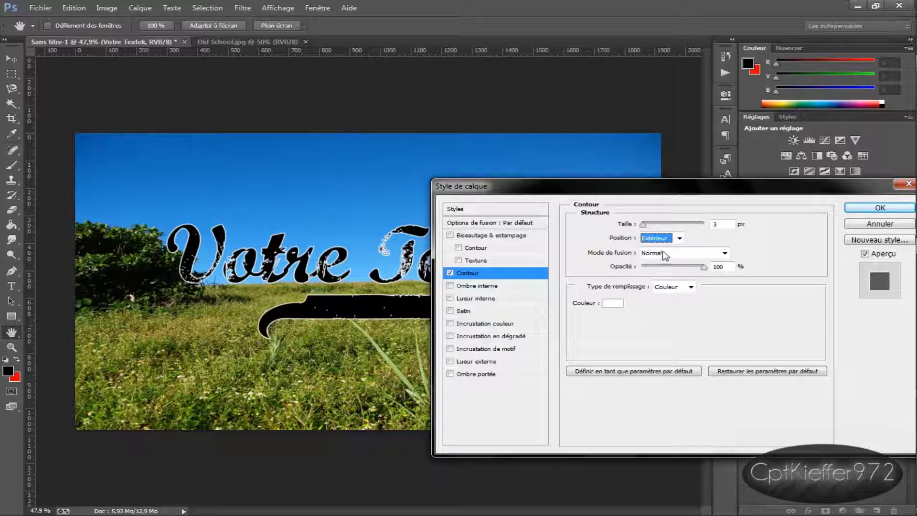
- Keep the stroke at Normal blend with a plain colour fill and apply the 3 px stroke
{"action": "left_click", "coordinate": [666, 253]}
{"action": "left_click", "coordinate": [782, 255]}
{"action": "mouse_move", "coordinate": [702, 267]}
{"action": "left_mouse_down"}
{"action": "mouse_move", "coordinate": [698, 290]}
{"action": "mouse_move", "coordinate": [744, 284]}
{"action": "left_mouse_up"}
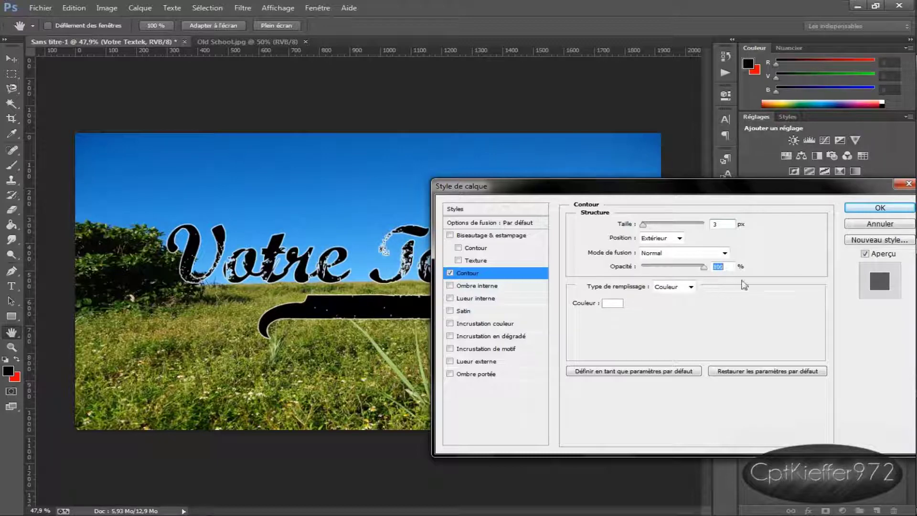
{"action": "left_click", "coordinate": [690, 286]}
{"action": "left_click", "coordinate": [676, 299]}
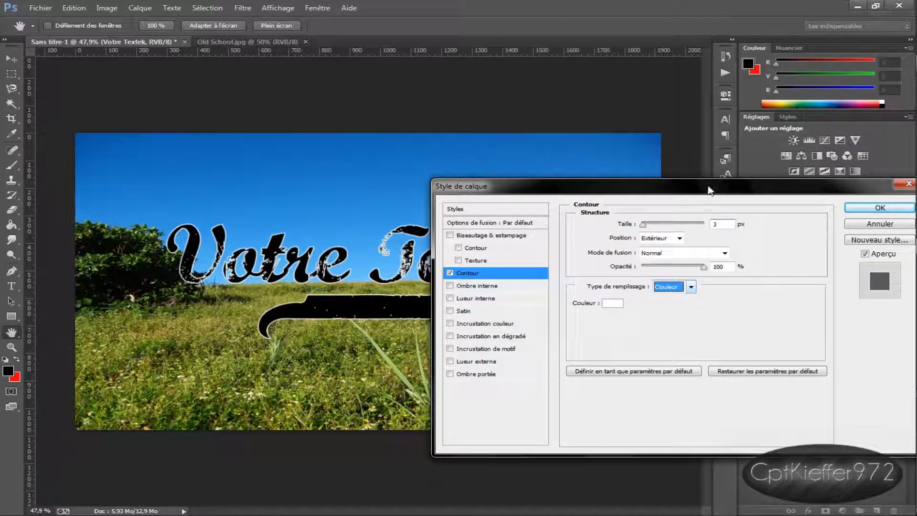
{"action": "left_click_drag", "start_coordinate": [521, 201], "coordinate": [376, 212]}
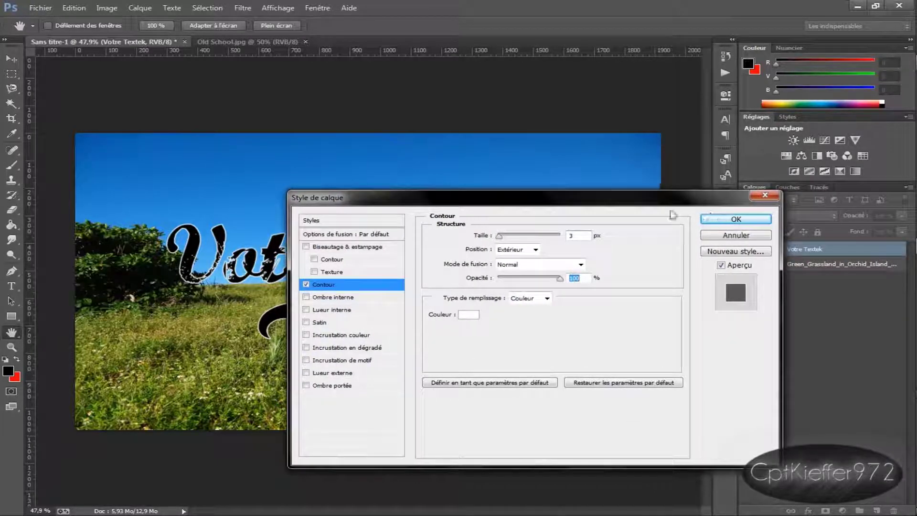
{"action": "left_click", "coordinate": [707, 219]}
- Compare the stroked title with the Old School reference image
{"action": "left_click", "coordinate": [238, 43]}
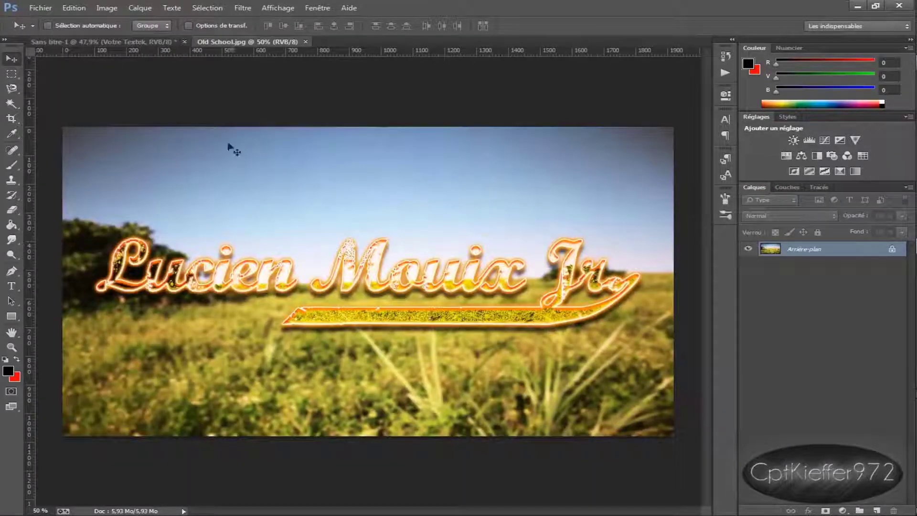
{"action": "scroll", "coordinate": [210, 296], "scroll_direction": "up", "scroll_amount": 5}
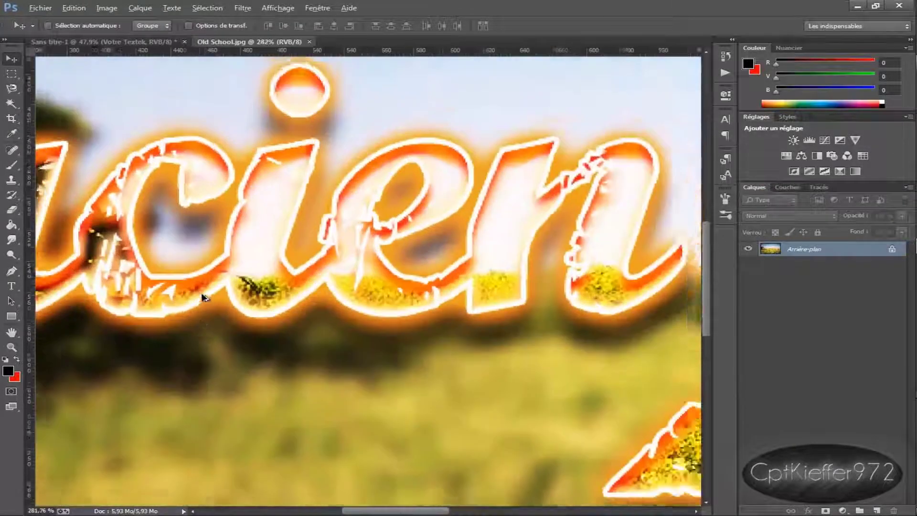
{"action": "scroll", "coordinate": [236, 289], "scroll_direction": "down", "scroll_amount": 3}
{"action": "scroll", "coordinate": [236, 287], "scroll_direction": "down", "scroll_amount": 2}
{"action": "scroll", "coordinate": [237, 290], "scroll_direction": "down", "scroll_amount": 1}
{"action": "left_click", "coordinate": [89, 43]}
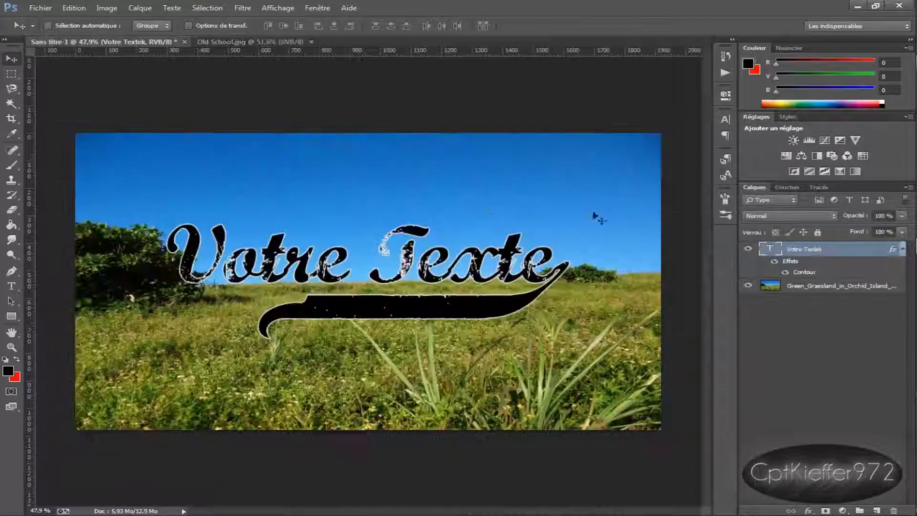
- Enable Lueur externe on the title with a pale yellow colour in Normal blend mode
{"action": "double_click", "coordinate": [840, 253]}
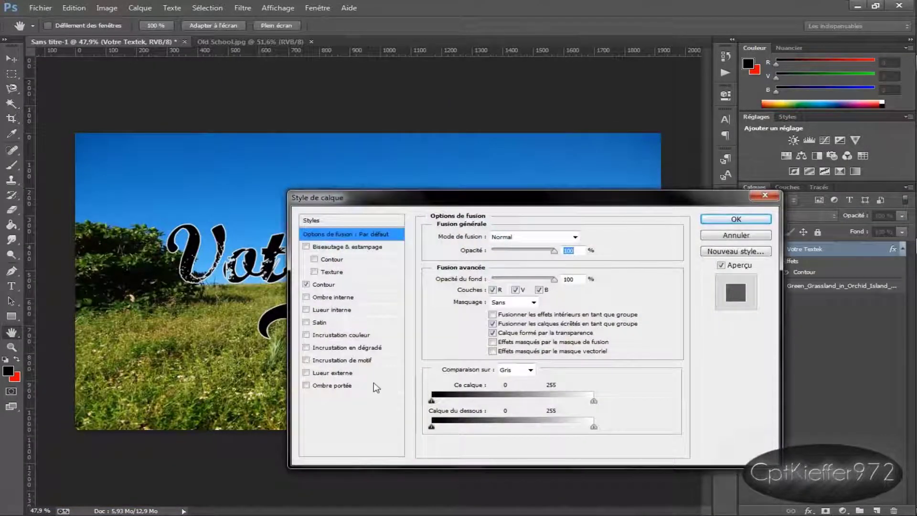
{"action": "left_click", "coordinate": [356, 374]}
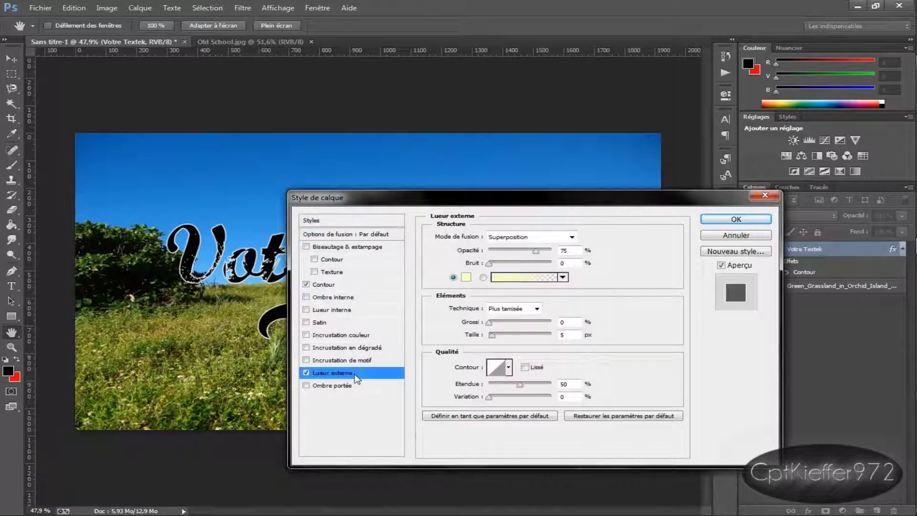
{"action": "mouse_move", "coordinate": [385, 192]}
{"action": "left_mouse_down"}
{"action": "mouse_move", "coordinate": [577, 310]}
{"action": "mouse_move", "coordinate": [611, 262]}
{"action": "left_mouse_up"}
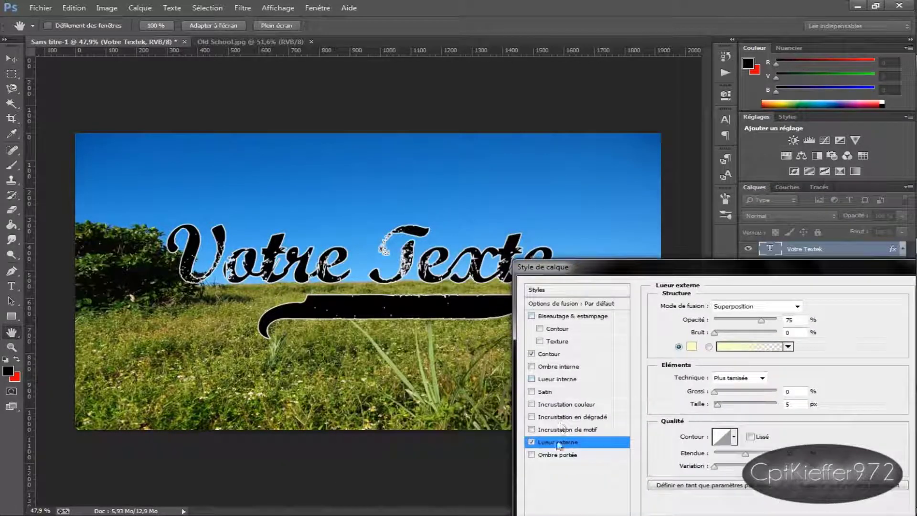
{"action": "left_click", "coordinate": [532, 445]}
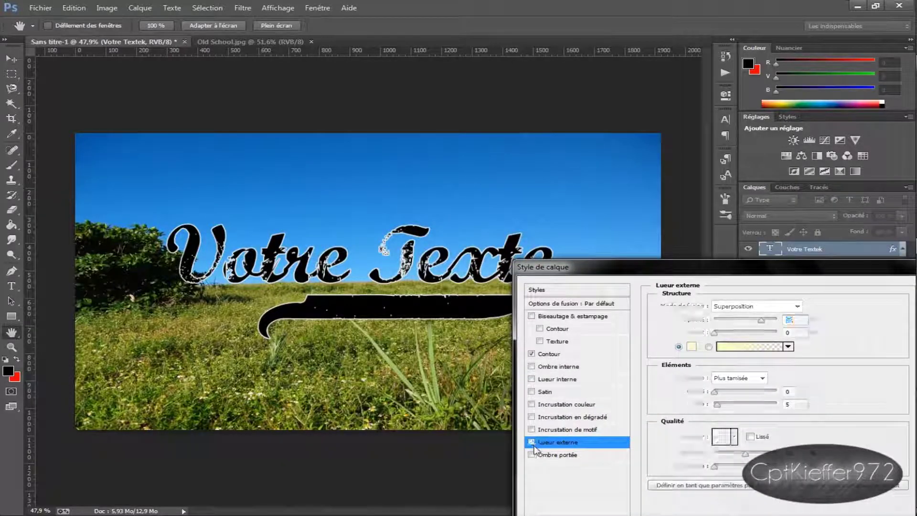
{"action": "mouse_move", "coordinate": [589, 272]}
{"action": "left_mouse_down"}
{"action": "mouse_move", "coordinate": [570, 194]}
{"action": "mouse_move", "coordinate": [596, 161]}
{"action": "left_mouse_up"}
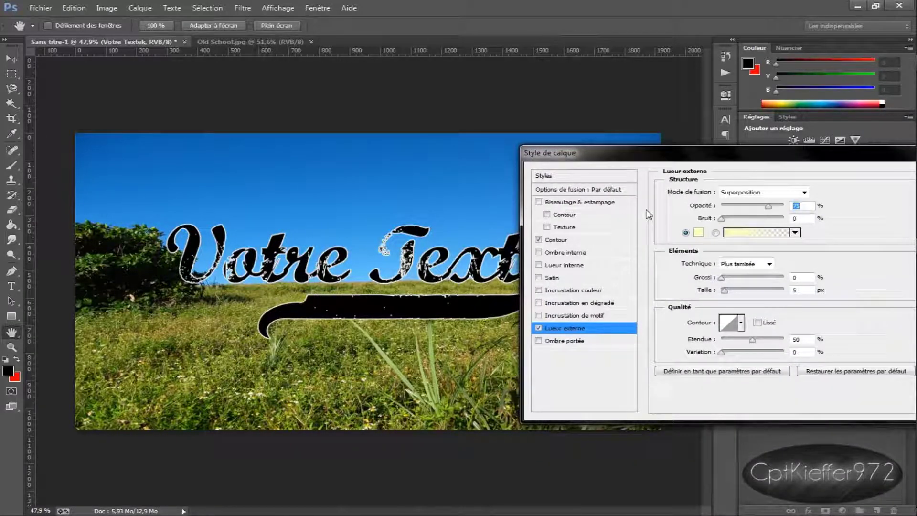
{"action": "left_click", "coordinate": [698, 233]}
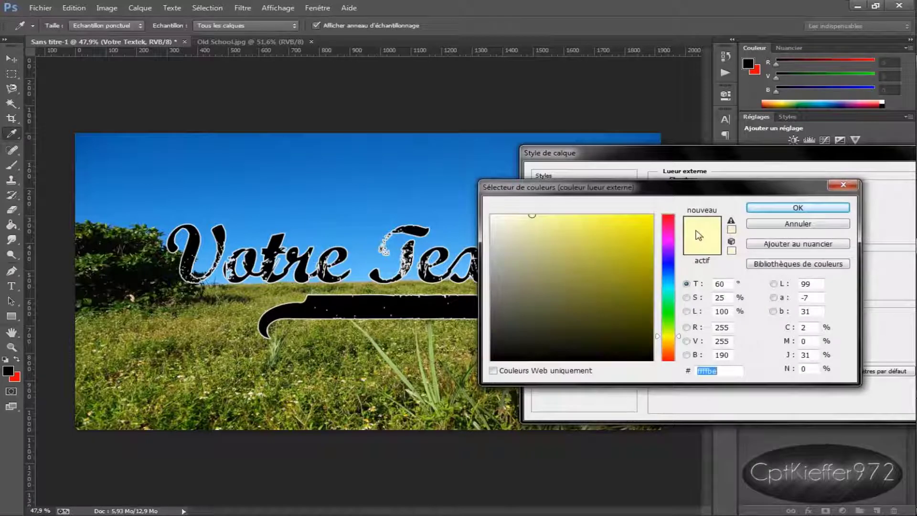
{"action": "left_click", "coordinate": [756, 208]}
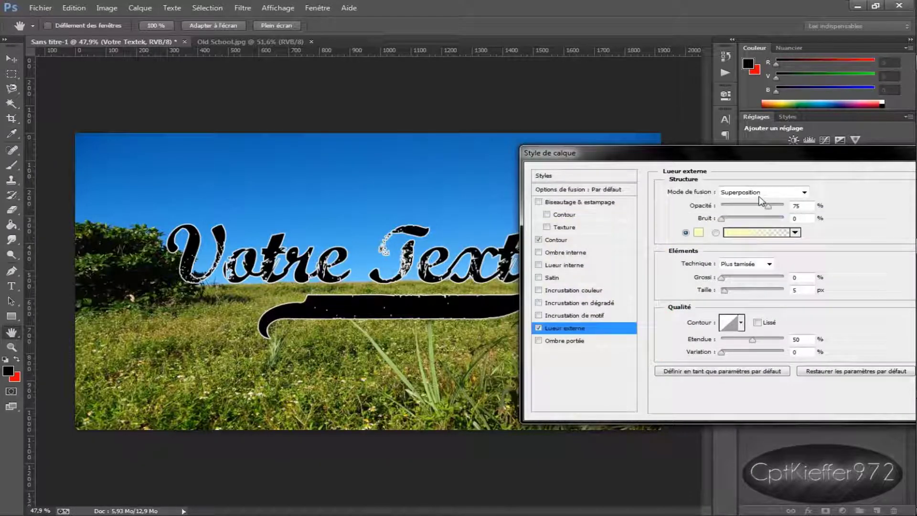
{"action": "left_click", "coordinate": [758, 192]}
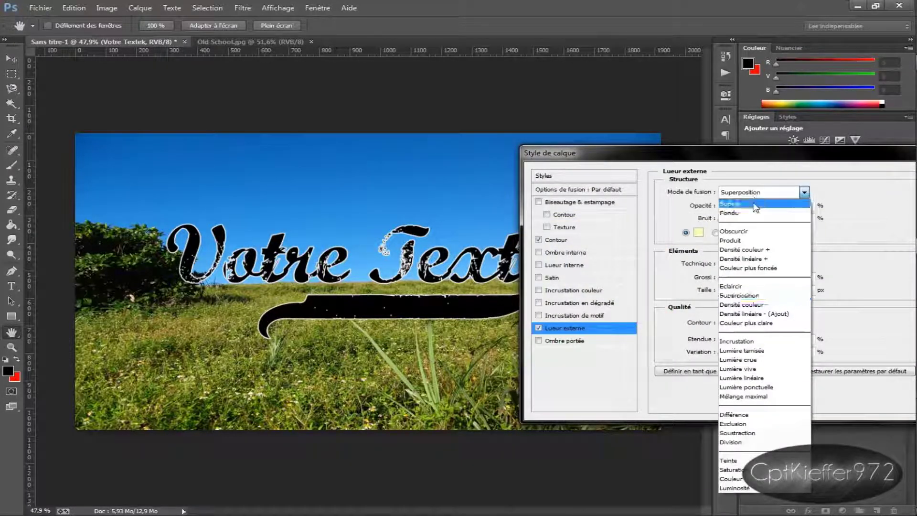
{"action": "left_click", "coordinate": [731, 203]}
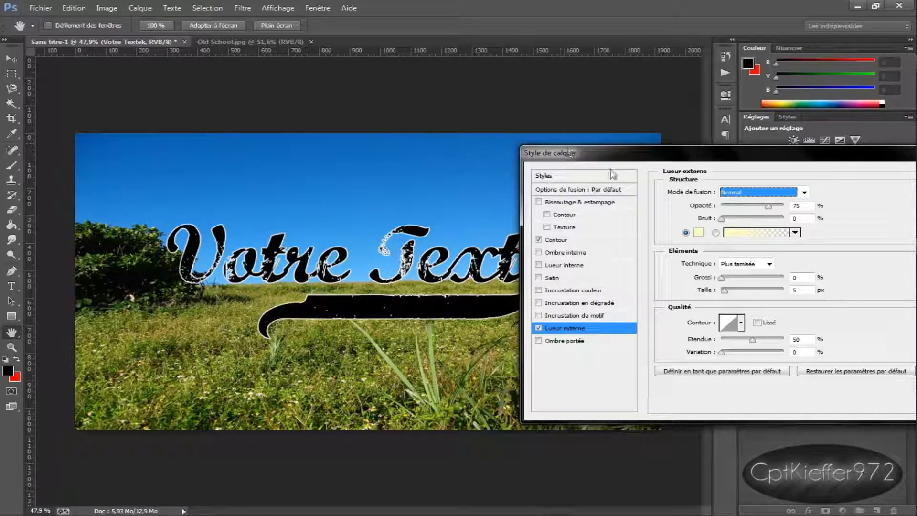
- Raise the outer glow to 100% opacity and 24 px size
{"action": "mouse_move", "coordinate": [615, 160]}
{"action": "left_mouse_down"}
{"action": "mouse_move", "coordinate": [630, 269]}
{"action": "mouse_move", "coordinate": [620, 263]}
{"action": "left_mouse_up"}
{"action": "left_click", "coordinate": [800, 393]}
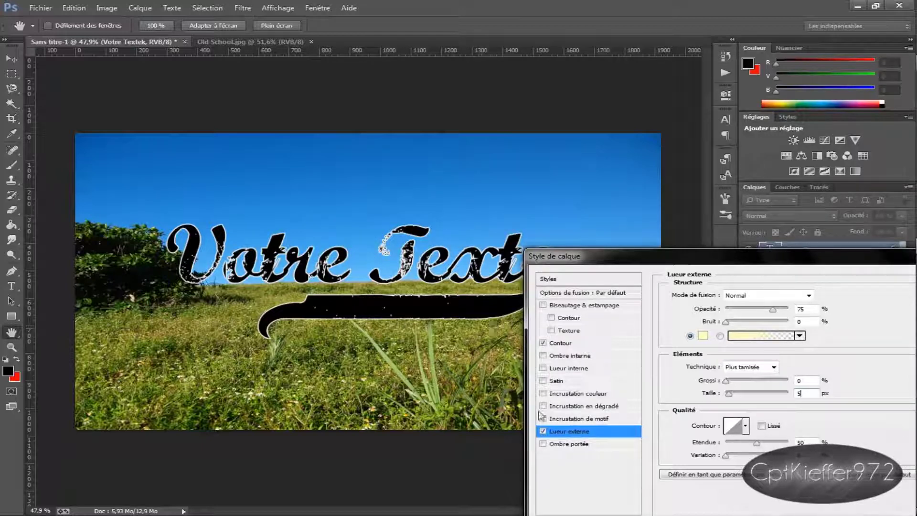
{"action": "left_click", "coordinate": [543, 431]}
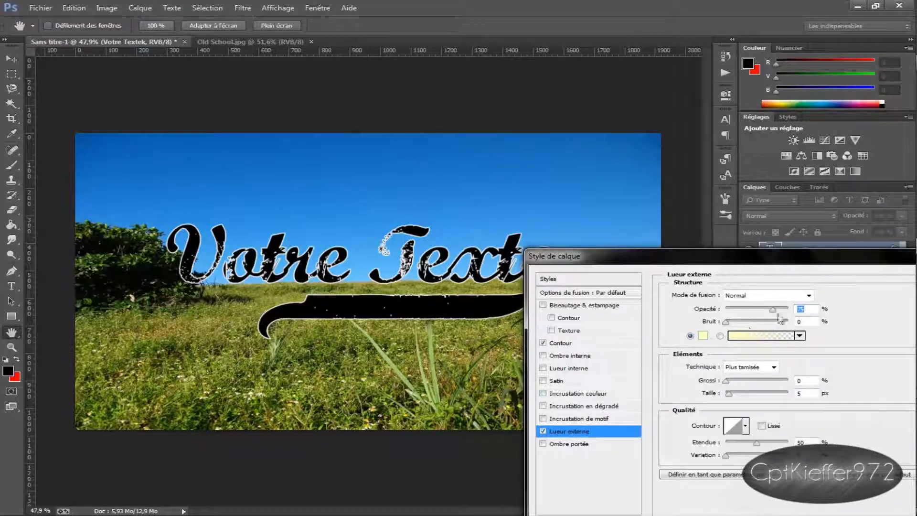
{"action": "key", "text": "Up"}
{"action": "key", "text": "Up"}
{"action": "key", "text": "Up"}
{"action": "key", "text": "Up"}
{"action": "key", "text": "Up"}
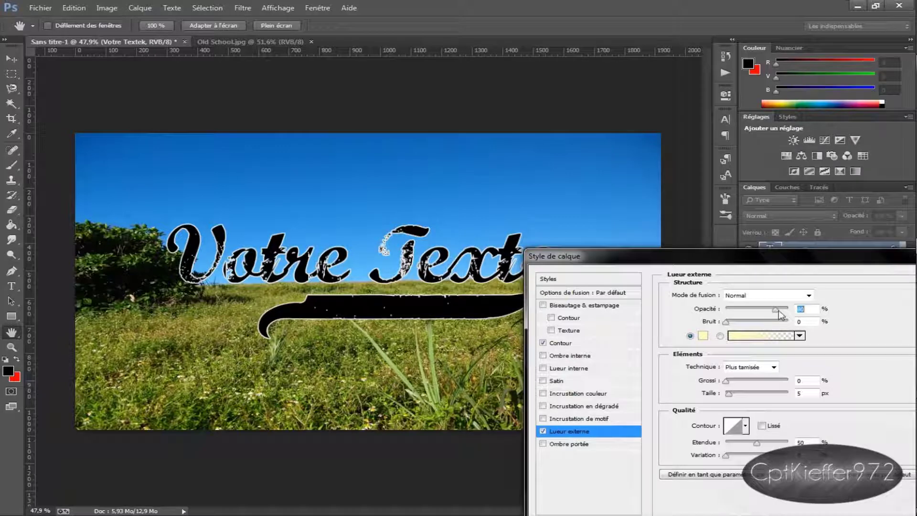
{"action": "left_click_drag", "start_coordinate": [733, 398], "coordinate": [738, 400]}
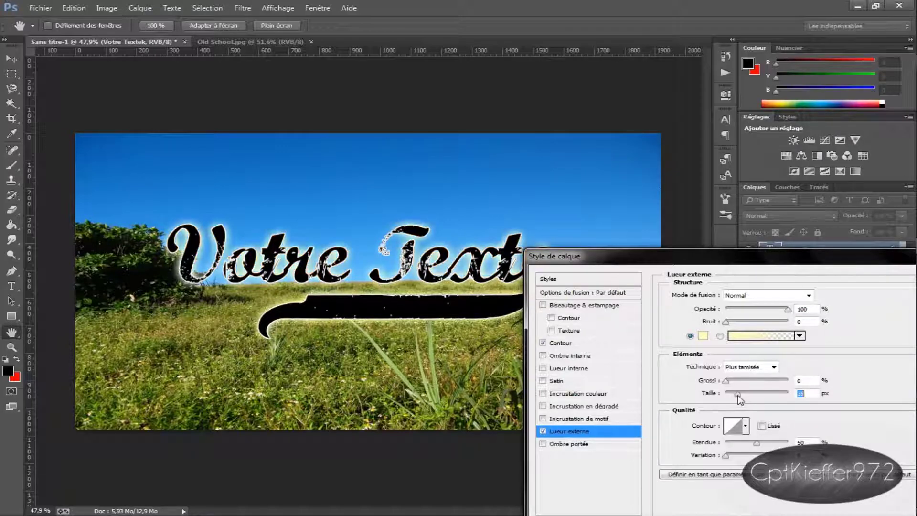
{"action": "key", "text": "Up"}
{"action": "key", "text": "Up"}
{"action": "key", "text": "Up"}
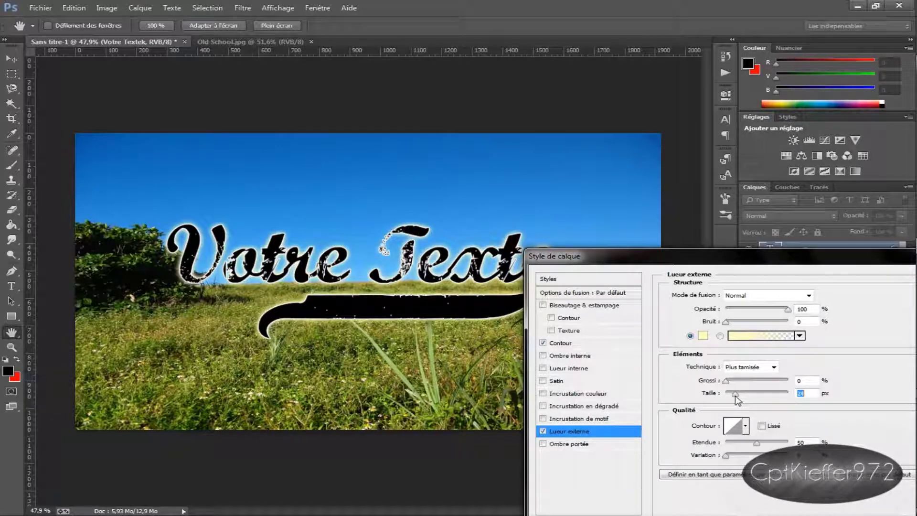
{"action": "left_click", "coordinate": [703, 337]}
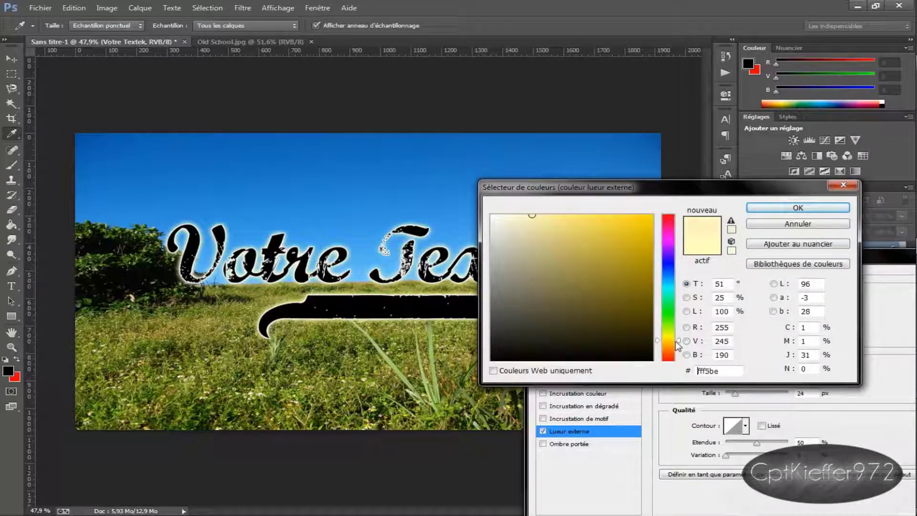
- Change the outer glow colour to full orange #ff7e00
{"action": "left_click_drag", "start_coordinate": [677, 342], "coordinate": [677, 349]}
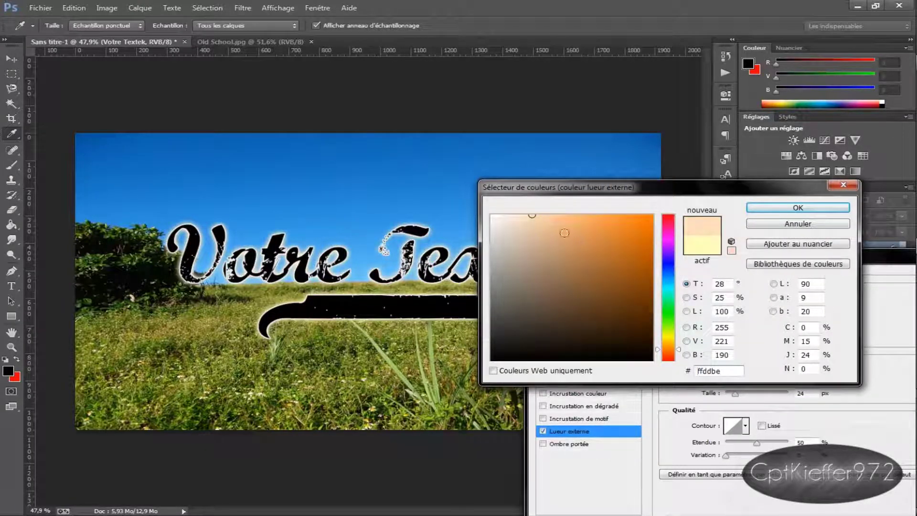
{"action": "left_click", "coordinate": [565, 215]}
{"action": "left_click_drag", "start_coordinate": [570, 207], "coordinate": [643, 219]}
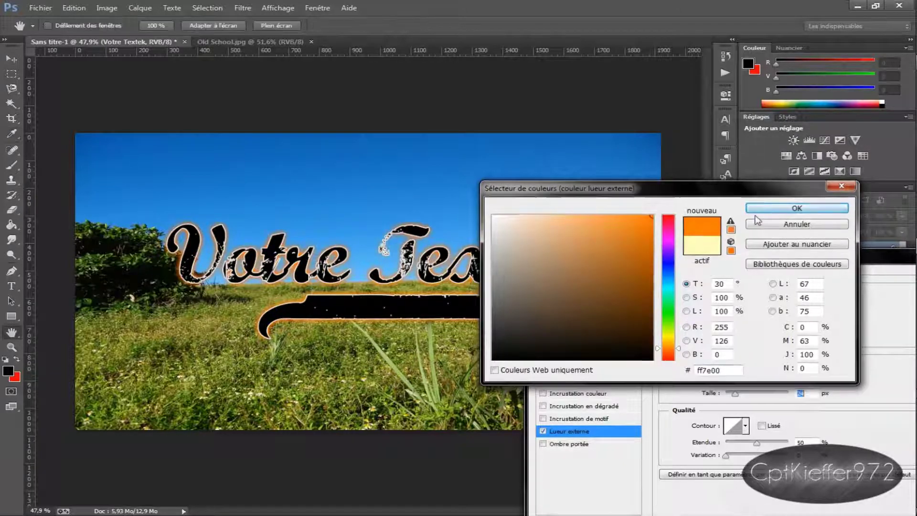
{"action": "key", "text": "Return"}
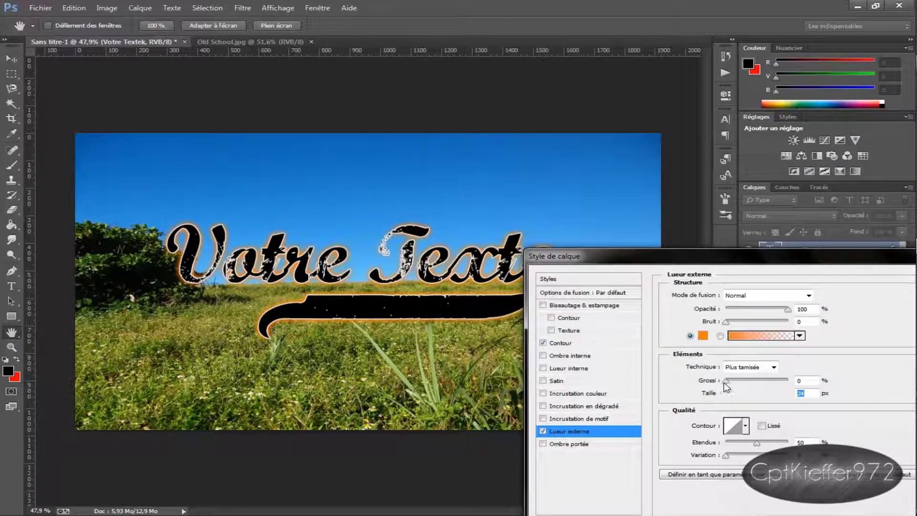
- Set the glow to 10% spread and 21 px size, apply it, and view Old School.jpg
{"action": "left_click_drag", "start_coordinate": [724, 381], "coordinate": [730, 381]}
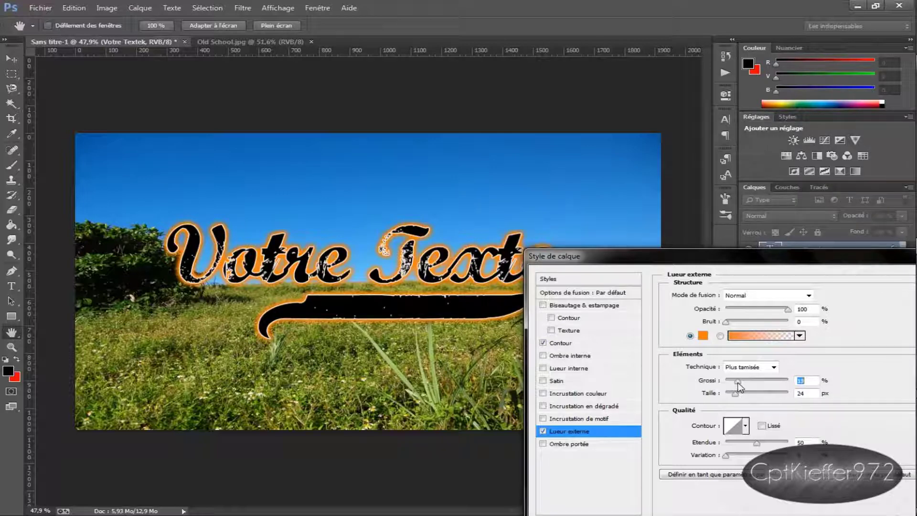
{"action": "left_click_drag", "start_coordinate": [733, 381], "coordinate": [684, 396]}
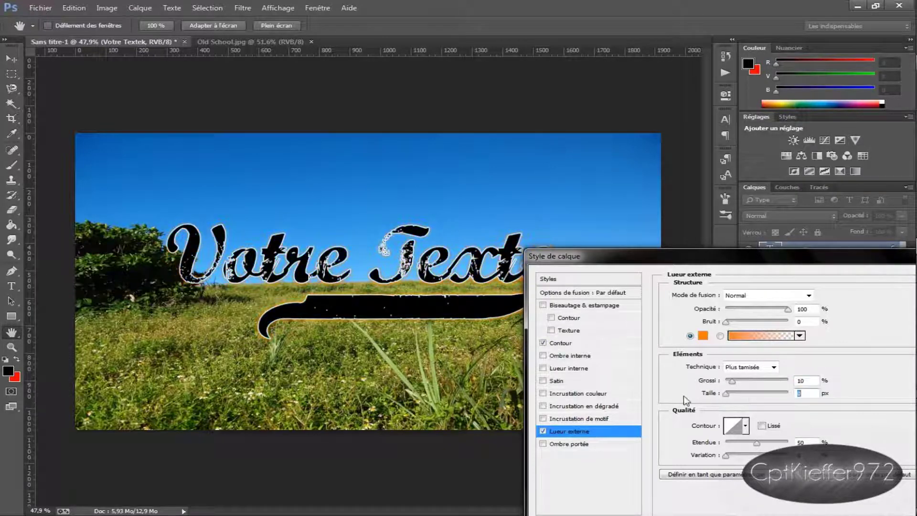
{"action": "left_click_drag", "start_coordinate": [741, 380], "coordinate": [774, 380]}
{"action": "left_click", "coordinate": [780, 393]}
{"action": "left_click", "coordinate": [737, 395]}
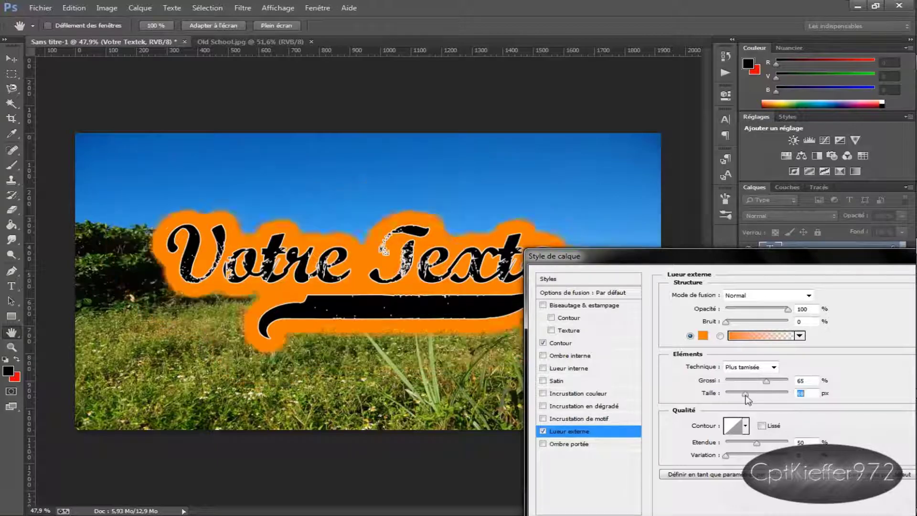
{"action": "left_click_drag", "start_coordinate": [737, 396], "coordinate": [733, 401]}
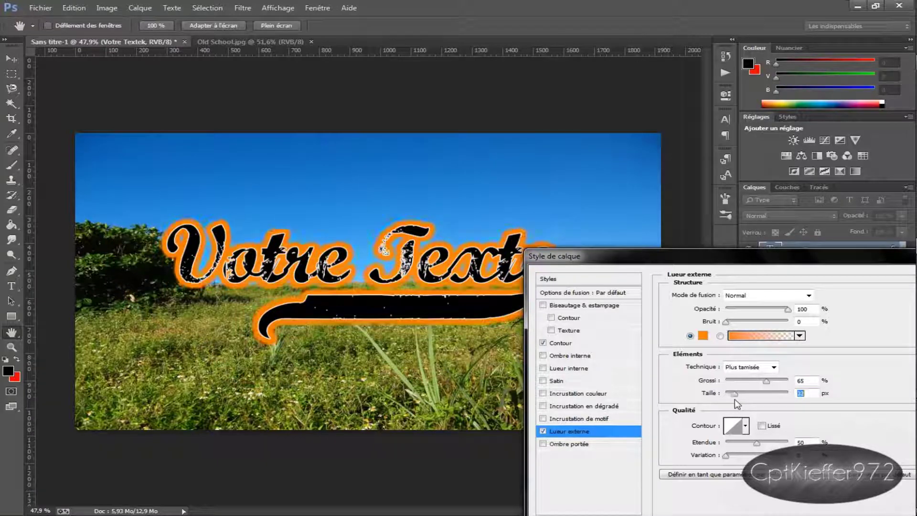
{"action": "mouse_move", "coordinate": [734, 404]}
{"action": "left_mouse_down"}
{"action": "mouse_move", "coordinate": [743, 380]}
{"action": "mouse_move", "coordinate": [735, 401]}
{"action": "left_mouse_up"}
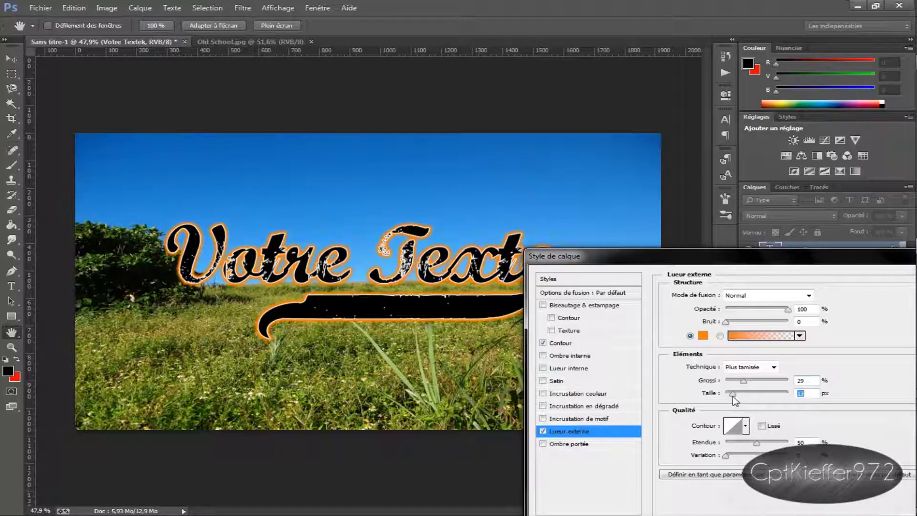
{"action": "mouse_move", "coordinate": [729, 382]}
{"action": "left_mouse_down"}
{"action": "mouse_move", "coordinate": [782, 398]}
{"action": "mouse_move", "coordinate": [736, 399]}
{"action": "mouse_move", "coordinate": [731, 381]}
{"action": "mouse_move", "coordinate": [742, 394]}
{"action": "mouse_move", "coordinate": [734, 393]}
{"action": "left_mouse_up"}
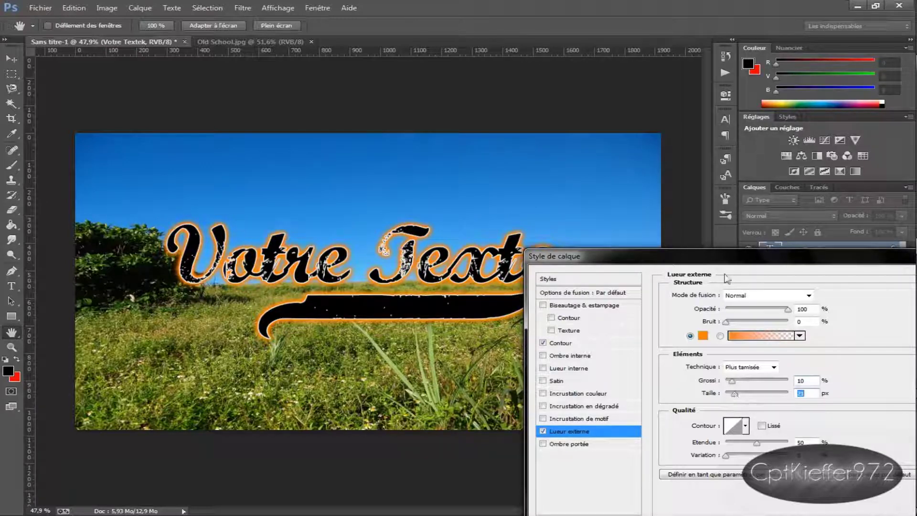
{"action": "left_click_drag", "start_coordinate": [724, 260], "coordinate": [444, 272]}
{"action": "left_click", "coordinate": [693, 290]}
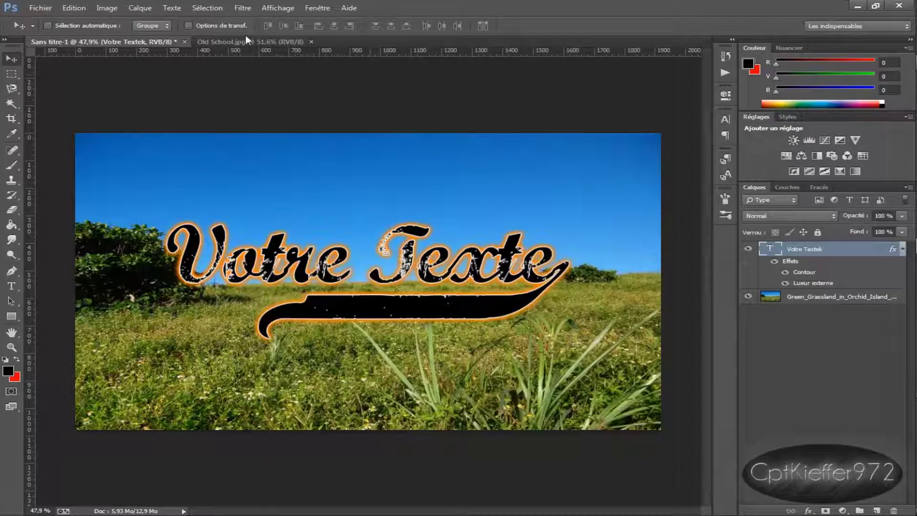
{"action": "left_click", "coordinate": [243, 39]}
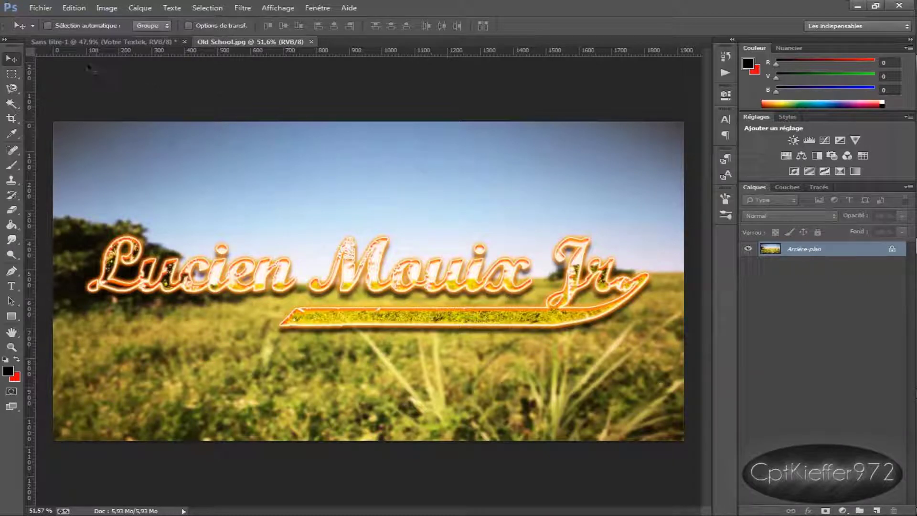
- Back in the title document, lower the outer glow opacity to 82%
{"action": "left_click", "coordinate": [105, 42]}
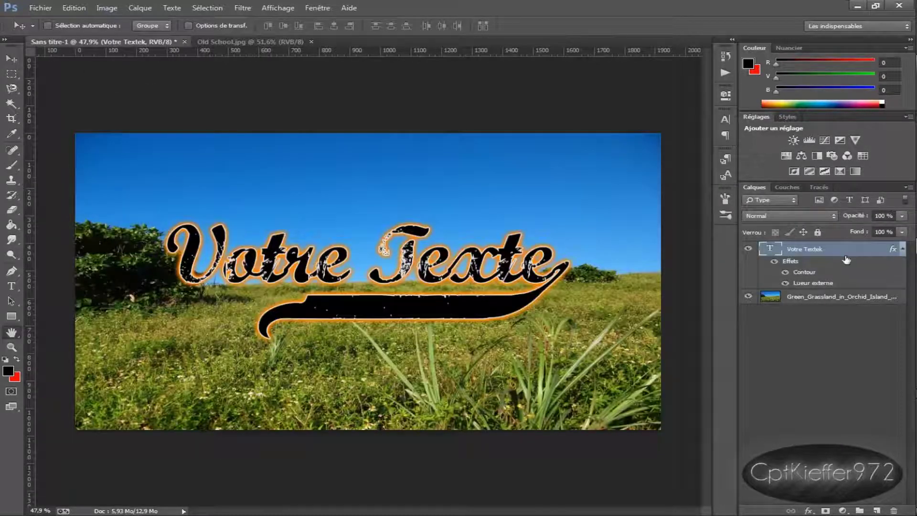
{"action": "double_click", "coordinate": [846, 259]}
{"action": "left_click", "coordinate": [289, 443]}
{"action": "left_click_drag", "start_coordinate": [491, 325], "coordinate": [486, 325]}
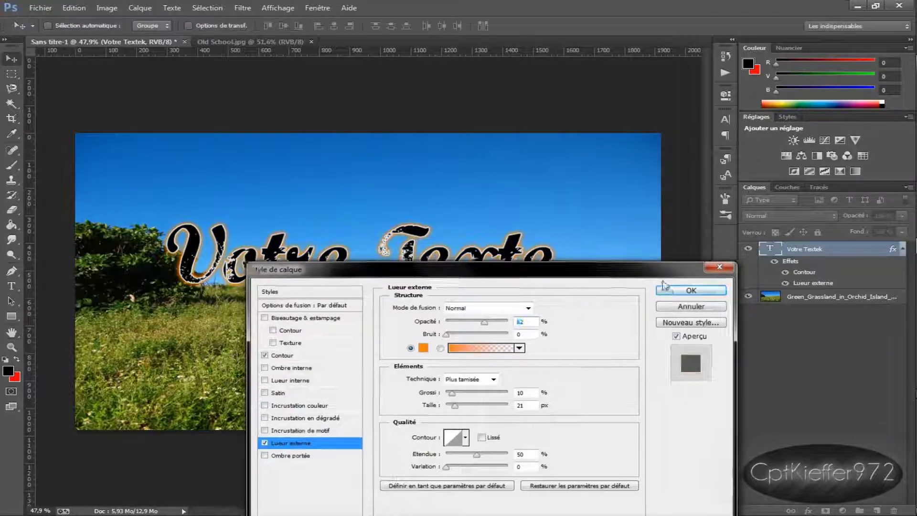
{"action": "key", "text": "Return"}
- Zoom in and out on the Old School reference, then reopen the title's layer style
{"action": "left_click", "coordinate": [270, 43]}
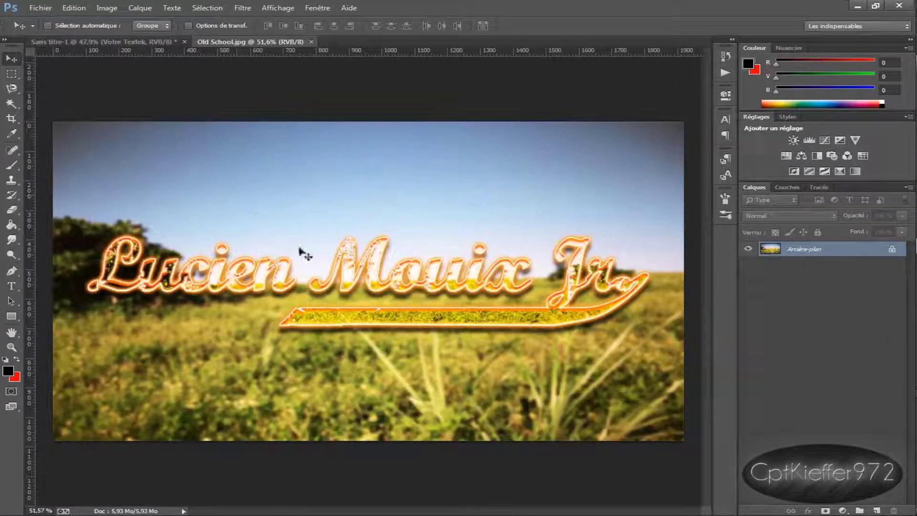
{"action": "scroll", "coordinate": [304, 258], "scroll_direction": "up", "scroll_amount": 3}
{"action": "scroll", "coordinate": [304, 258], "scroll_direction": "up", "scroll_amount": 3}
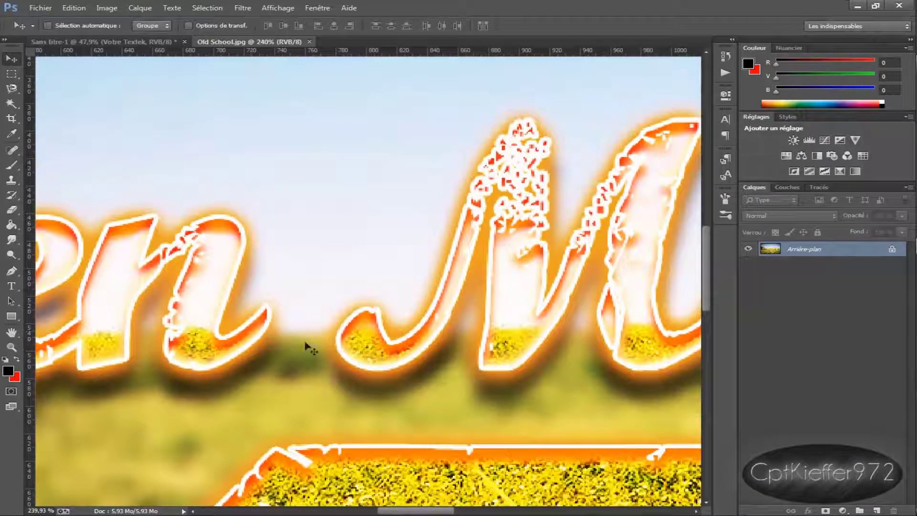
{"action": "scroll", "coordinate": [287, 343], "scroll_direction": "down", "scroll_amount": 2}
{"action": "scroll", "coordinate": [350, 338], "scroll_direction": "down", "scroll_amount": 2}
{"action": "scroll", "coordinate": [355, 333], "scroll_direction": "down", "scroll_amount": 2}
{"action": "scroll", "coordinate": [354, 331], "scroll_direction": "down", "scroll_amount": 2}
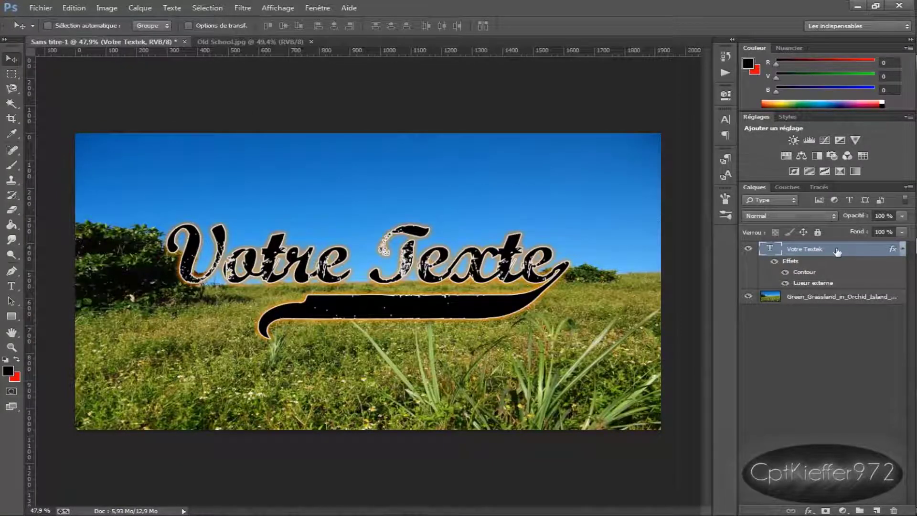
{"action": "double_click", "coordinate": [837, 252]}
- Enable Biseautage & estampage with a red highlight colour and a bright orange shadow colour
{"action": "left_click", "coordinate": [319, 317]}
{"action": "mouse_move", "coordinate": [316, 269]}
{"action": "left_mouse_down"}
{"action": "mouse_move", "coordinate": [390, 298]}
{"action": "mouse_move", "coordinate": [527, 236]}
{"action": "mouse_move", "coordinate": [551, 215]}
{"action": "left_mouse_up"}
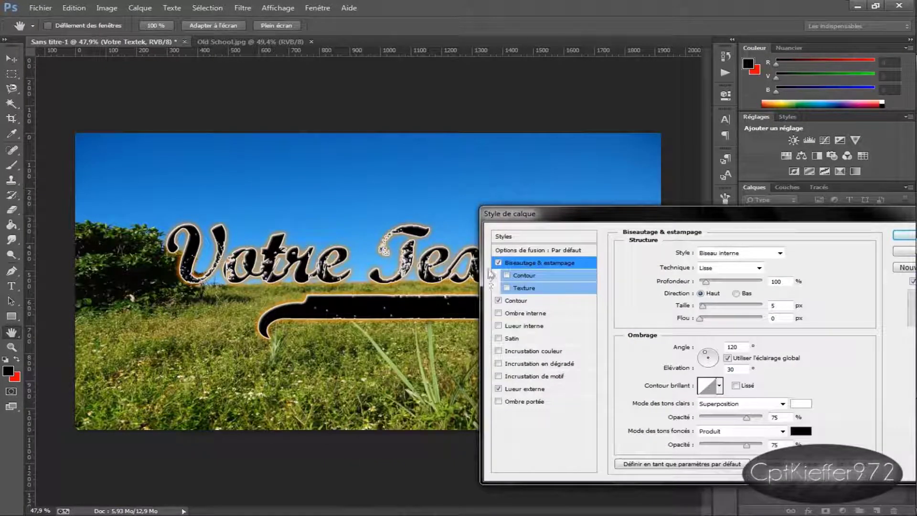
{"action": "double_click", "coordinate": [777, 282]}
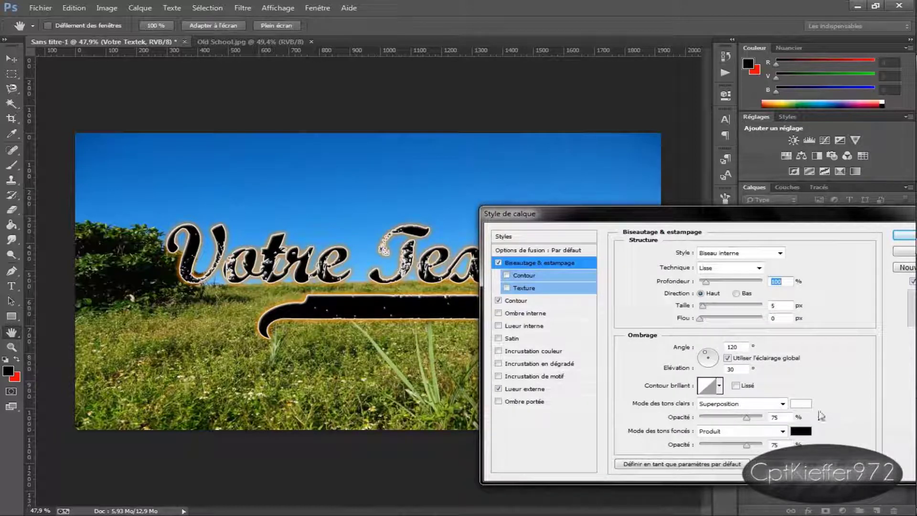
{"action": "left_click", "coordinate": [801, 404]}
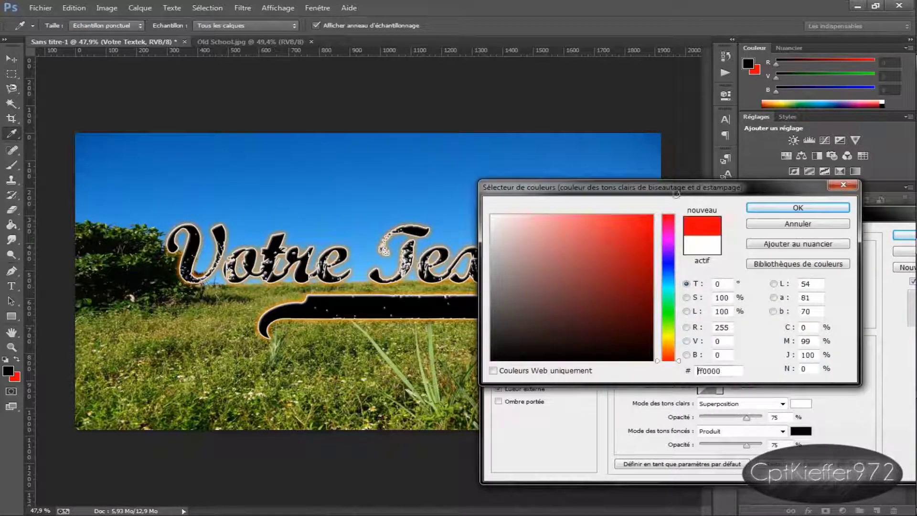
{"action": "left_click", "coordinate": [779, 207]}
{"action": "left_click", "coordinate": [801, 430]}
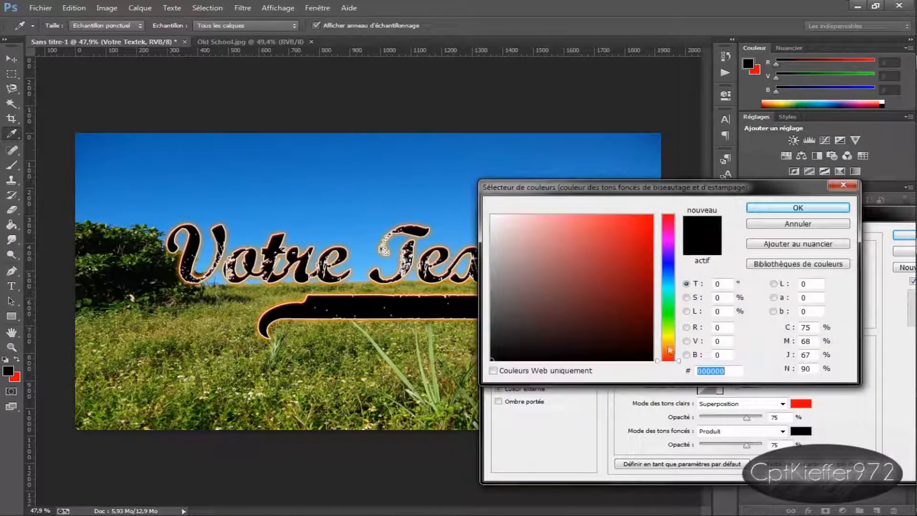
{"action": "left_click_drag", "start_coordinate": [668, 345], "coordinate": [668, 351]}
{"action": "left_click", "coordinate": [651, 216]}
{"action": "left_click", "coordinate": [779, 210]}
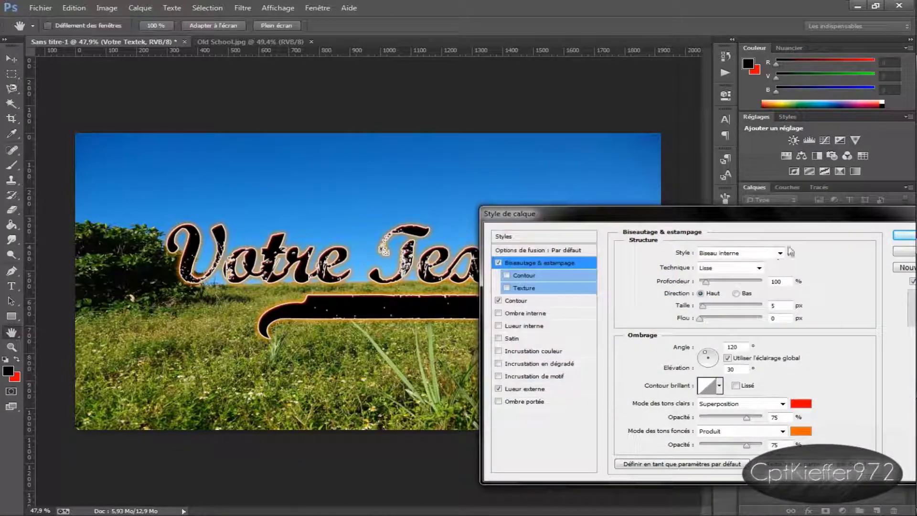
- Set both the bevel highlight and shadow blend modes to Normal
{"action": "left_click", "coordinate": [734, 405]}
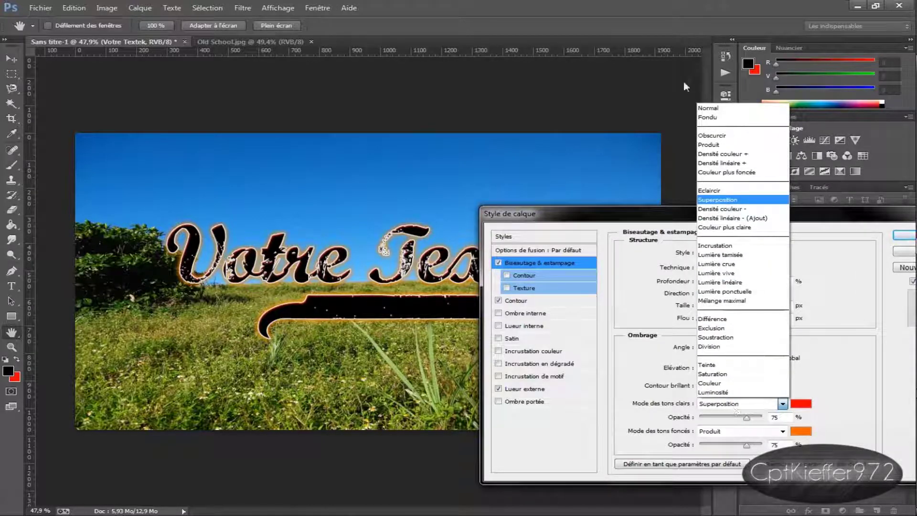
{"action": "left_click", "coordinate": [721, 111]}
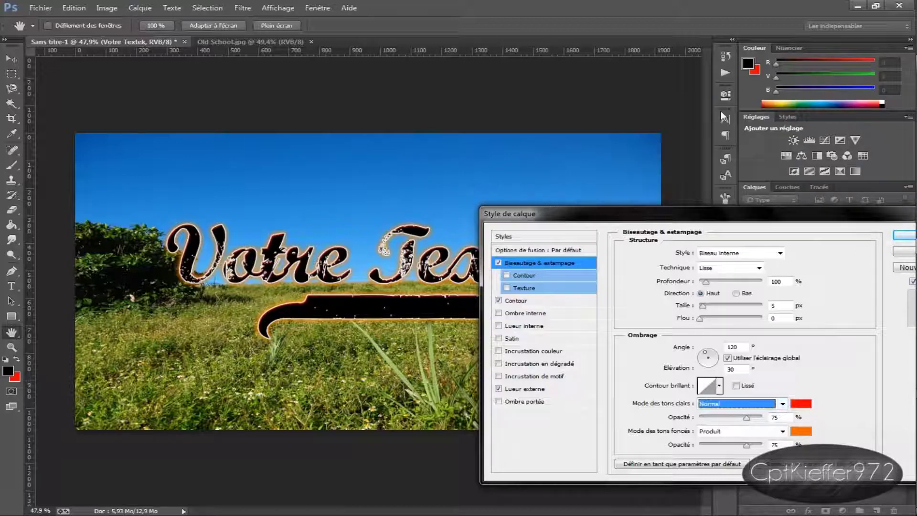
{"action": "left_click", "coordinate": [764, 435]}
{"action": "left_click", "coordinate": [736, 137]}
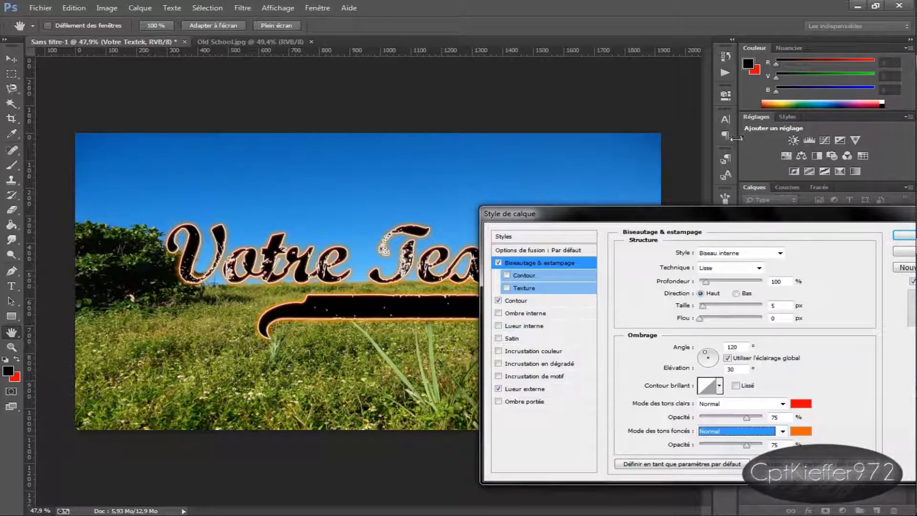
- Give the bevel 297% depth, size 7 and soften 6, lower highlight opacity, and apply
{"action": "left_click_drag", "start_coordinate": [658, 215], "coordinate": [644, 266]}
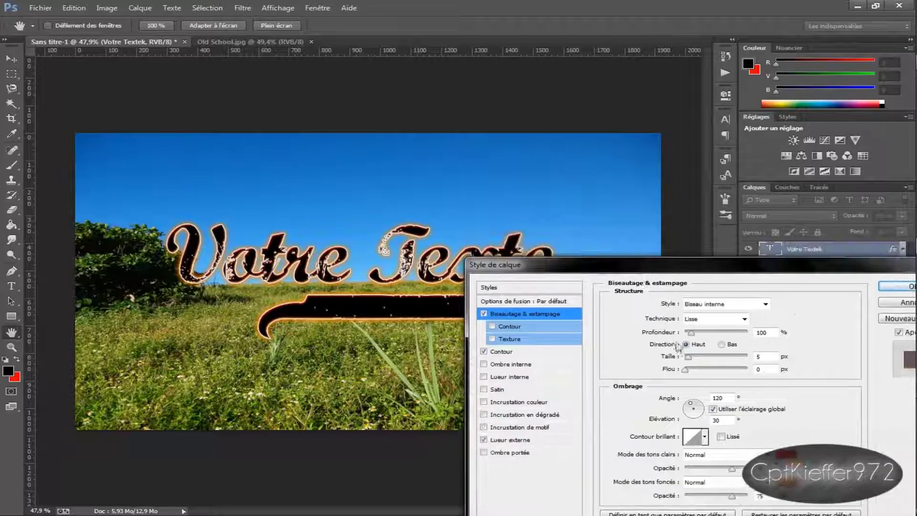
{"action": "left_click_drag", "start_coordinate": [691, 332], "coordinate": [703, 333]}
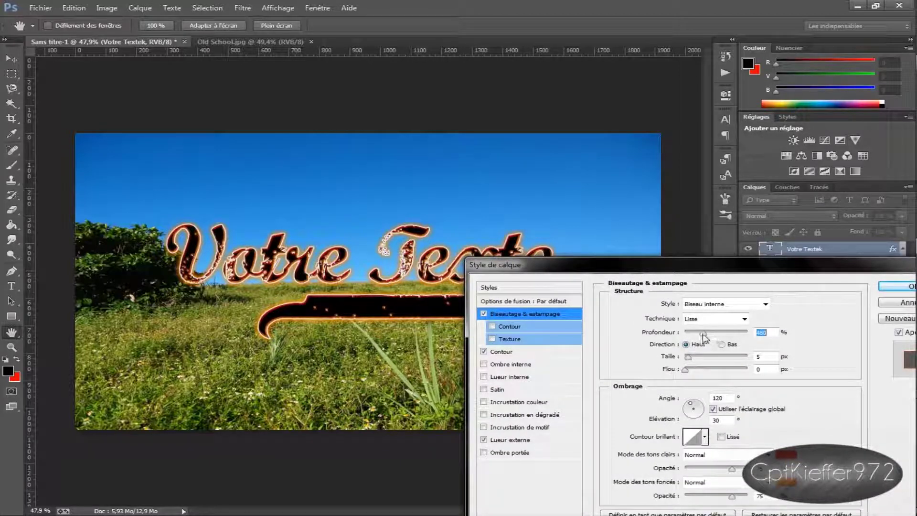
{"action": "left_click_drag", "start_coordinate": [686, 368], "coordinate": [697, 369]}
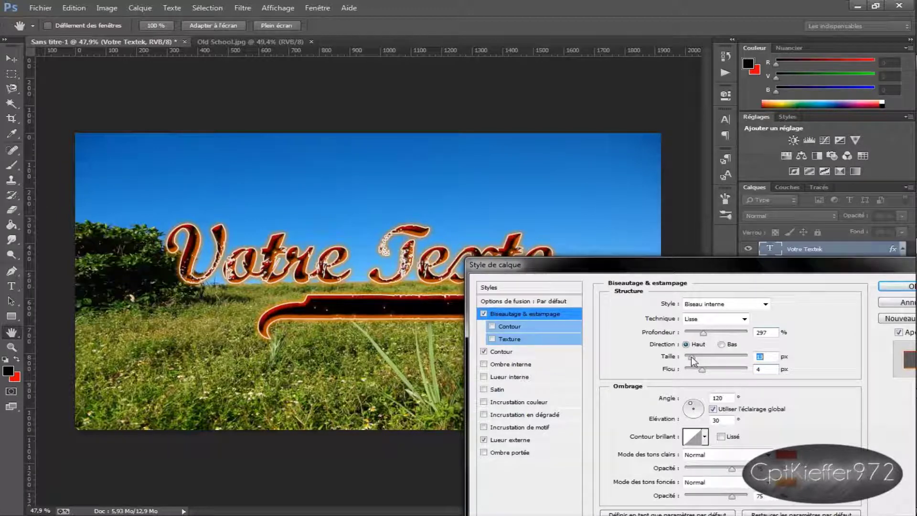
{"action": "left_click_drag", "start_coordinate": [690, 356], "coordinate": [711, 372]}
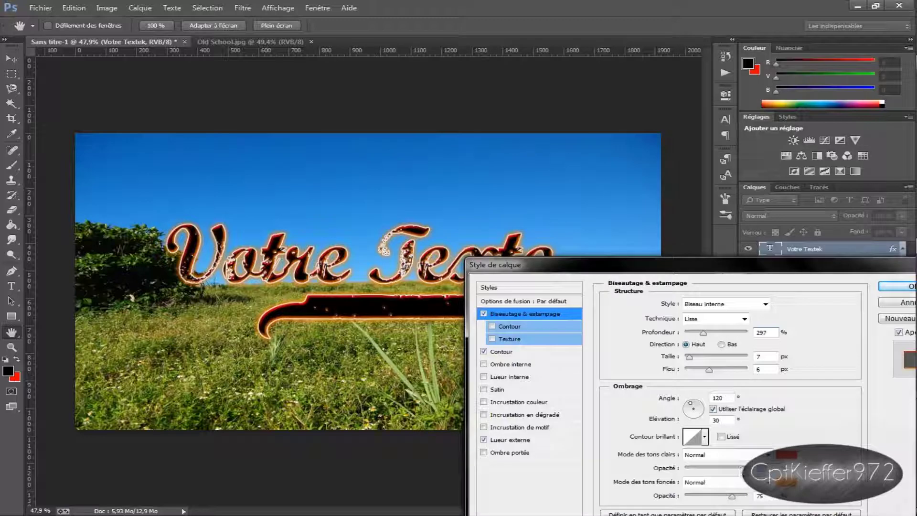
{"action": "left_click_drag", "start_coordinate": [742, 469], "coordinate": [722, 469]}
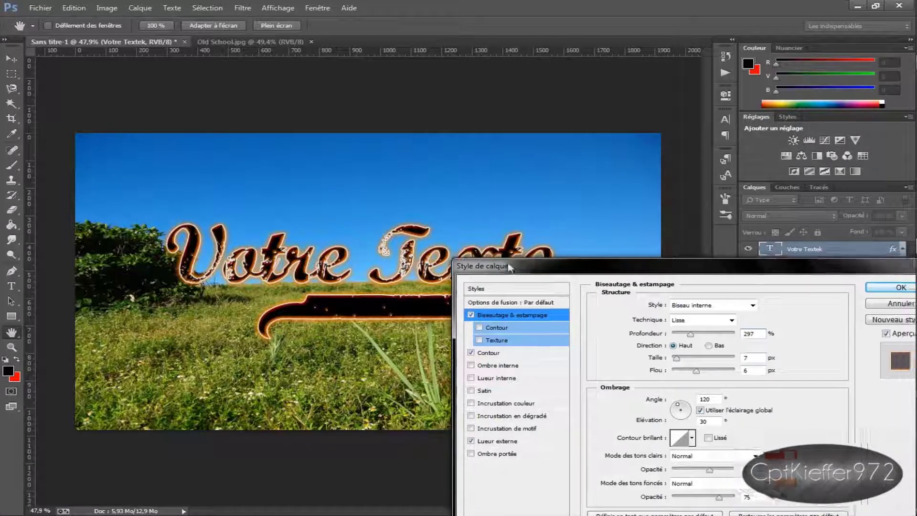
{"action": "left_click_drag", "start_coordinate": [508, 262], "coordinate": [281, 246]}
{"action": "left_click_drag", "start_coordinate": [658, 255], "coordinate": [628, 167]}
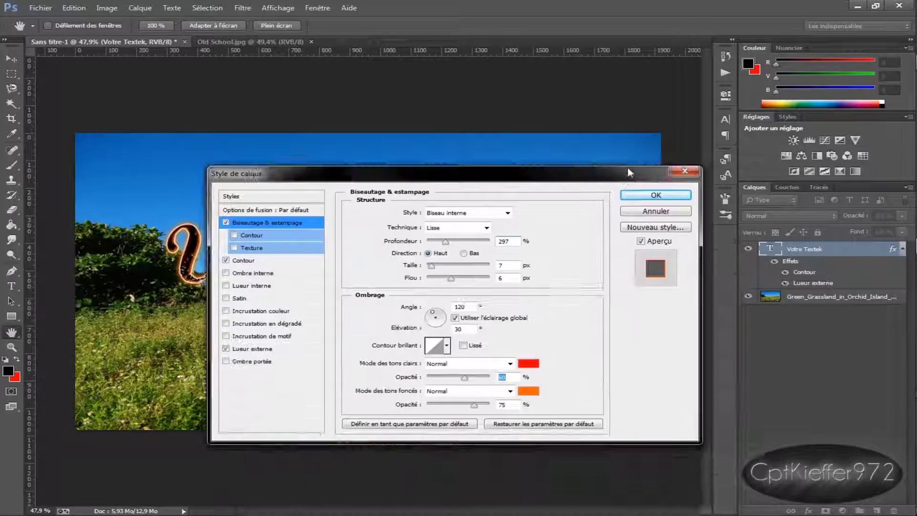
{"action": "left_click", "coordinate": [666, 190]}
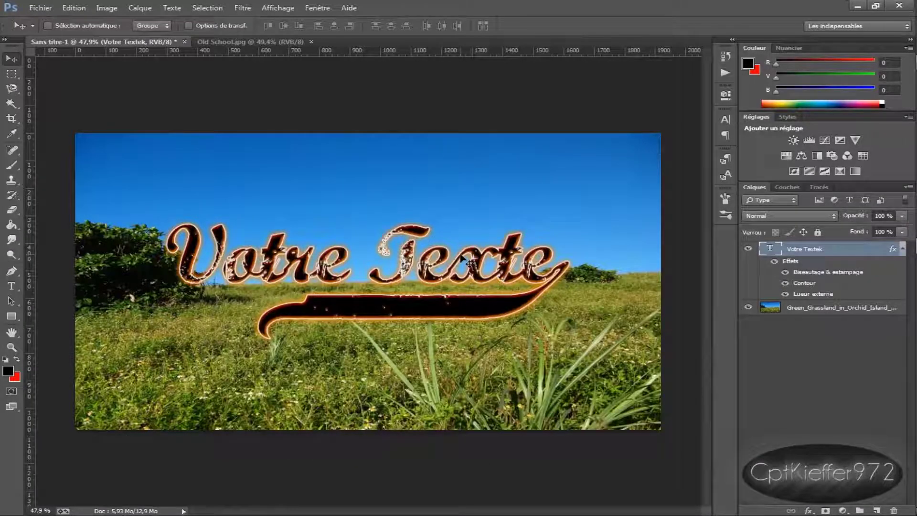
- Glance at the Old School reference, then return to the grassland title document
{"action": "left_click", "coordinate": [239, 41]}
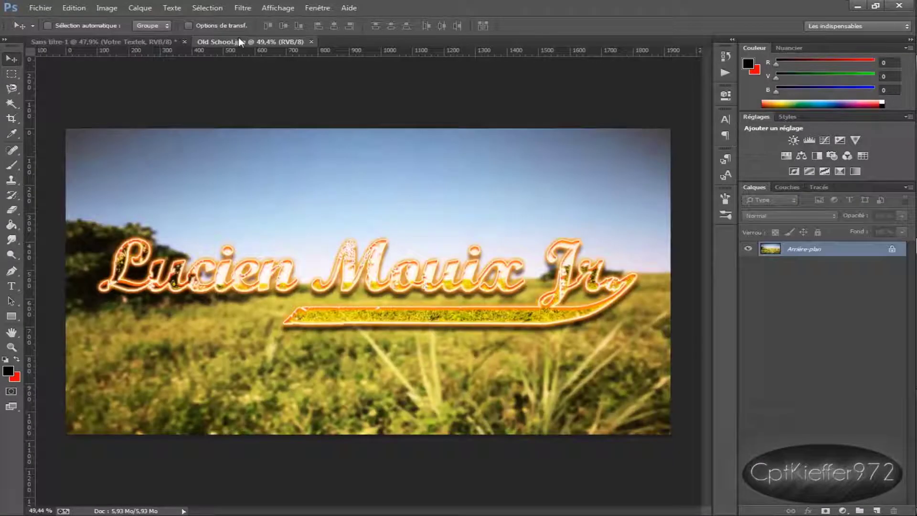
{"action": "left_click", "coordinate": [134, 42]}
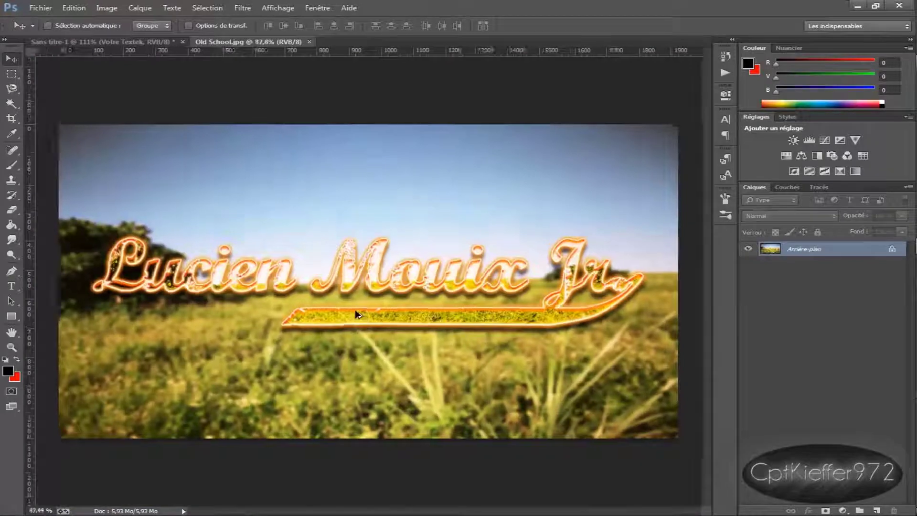
{"action": "scroll", "coordinate": [354, 310], "scroll_direction": "up", "scroll_amount": 5}
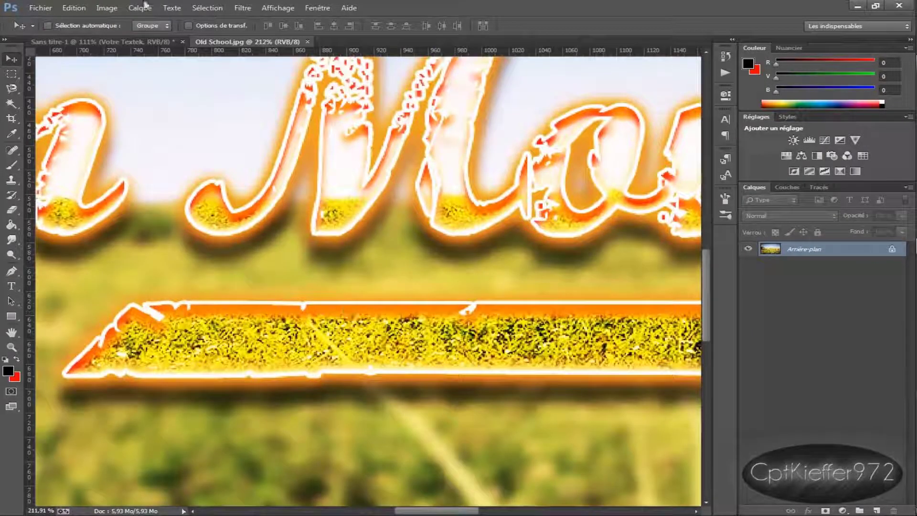
{"action": "left_click", "coordinate": [124, 42]}
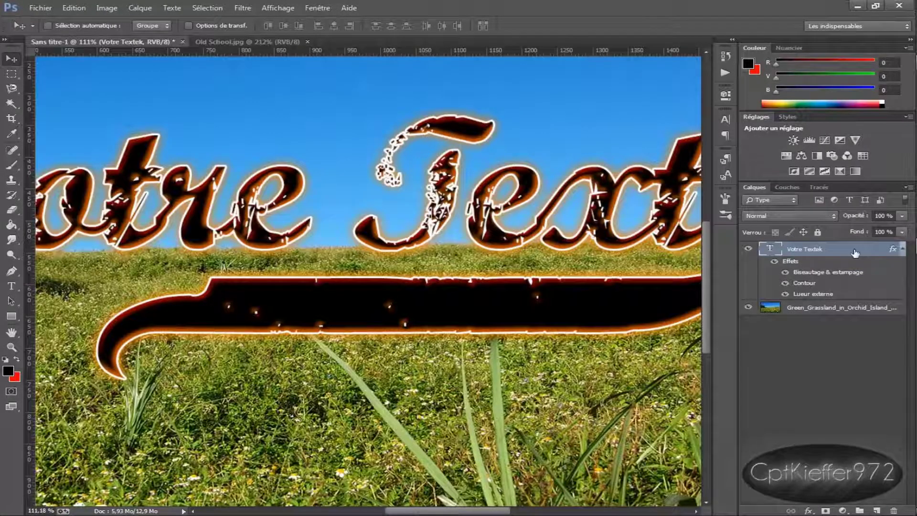
- Enlarge the title's bevel size to 11 px and raise its soften to 10 px
{"action": "double_click", "coordinate": [854, 252]}
{"action": "left_click_drag", "start_coordinate": [375, 170], "coordinate": [596, 332]}
{"action": "left_click", "coordinate": [492, 379]}
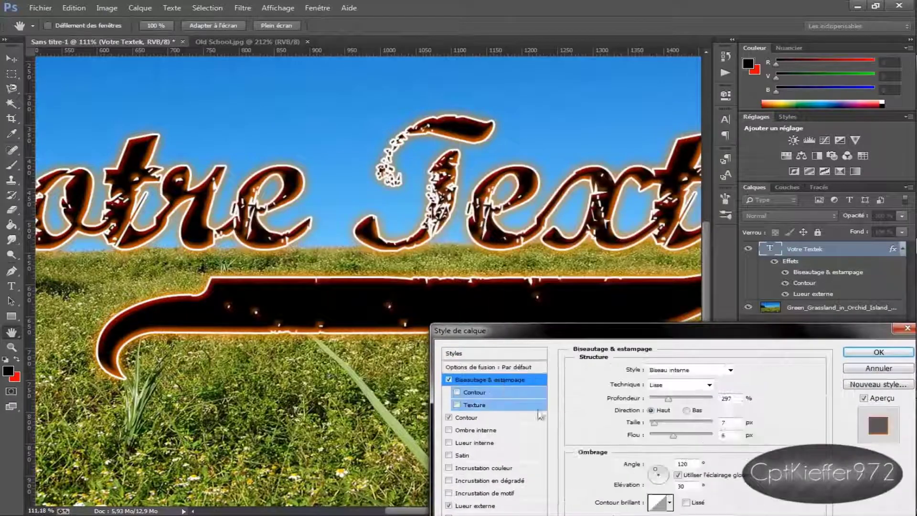
{"action": "mouse_move", "coordinate": [661, 422]}
{"action": "left_mouse_down"}
{"action": "mouse_move", "coordinate": [670, 423]}
{"action": "mouse_move", "coordinate": [653, 423]}
{"action": "left_mouse_up"}
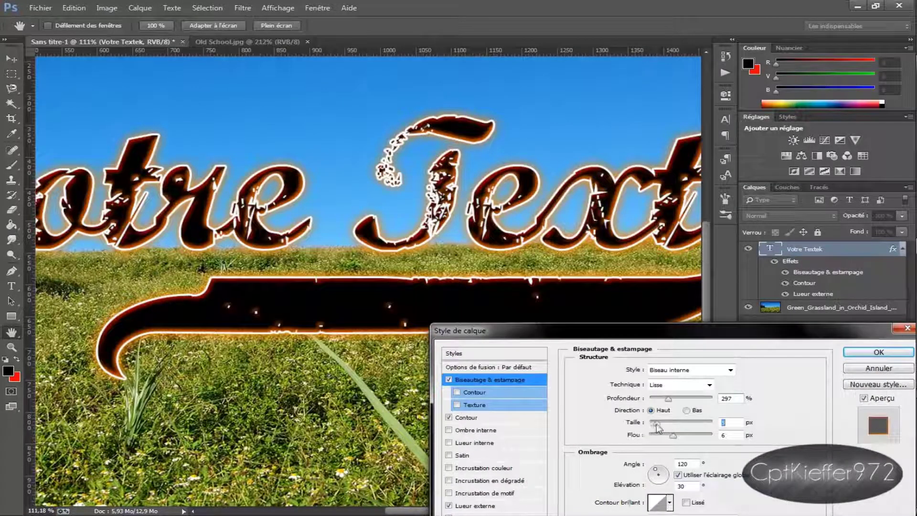
{"action": "left_click_drag", "start_coordinate": [655, 423], "coordinate": [657, 423]}
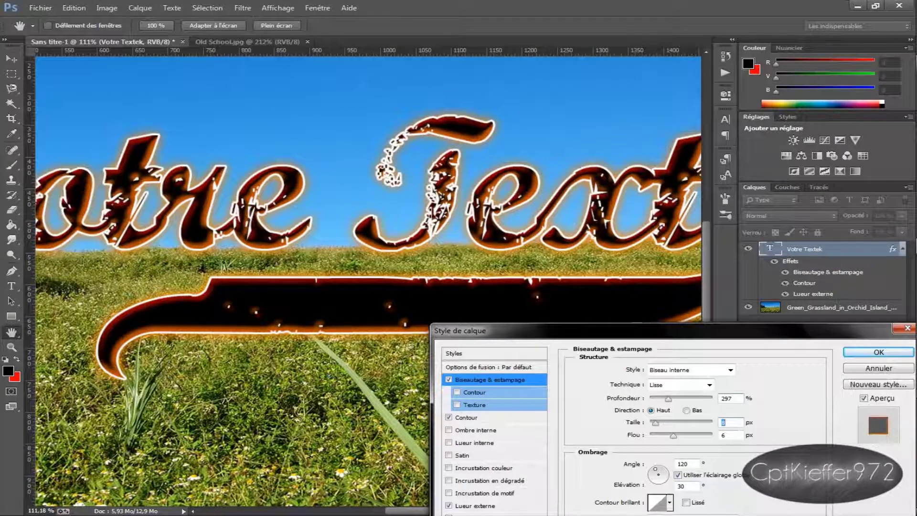
{"action": "left_click_drag", "start_coordinate": [673, 436], "coordinate": [692, 443]}
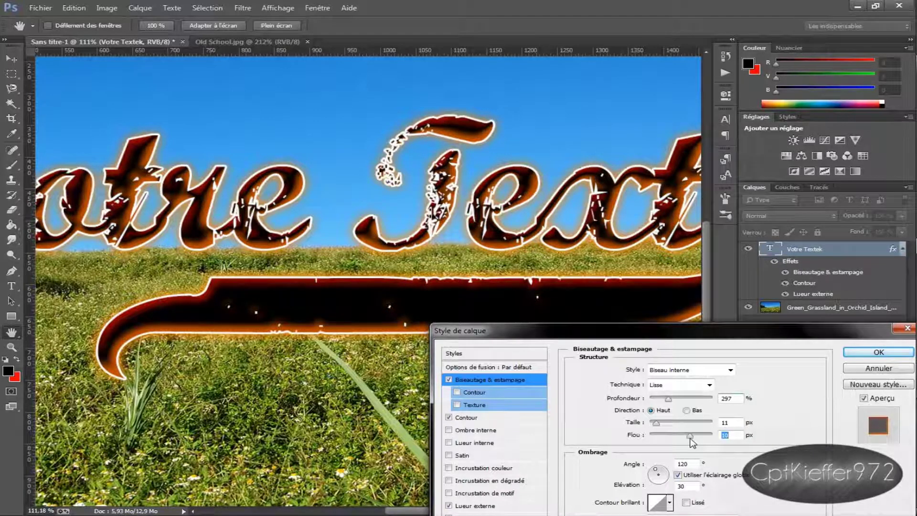
{"action": "left_click_drag", "start_coordinate": [667, 340], "coordinate": [634, 267]}
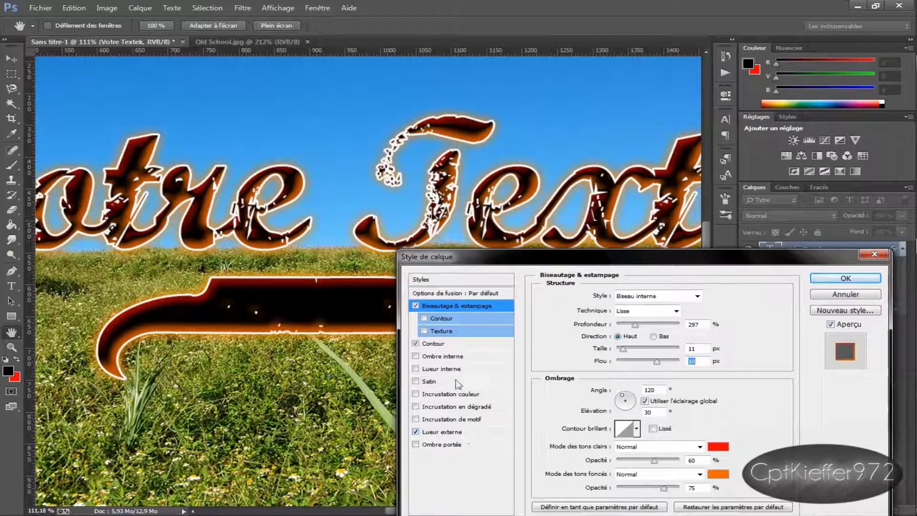
- Set the Contour width to 2 px, apply, and view Old School.jpg
{"action": "left_click", "coordinate": [456, 343]}
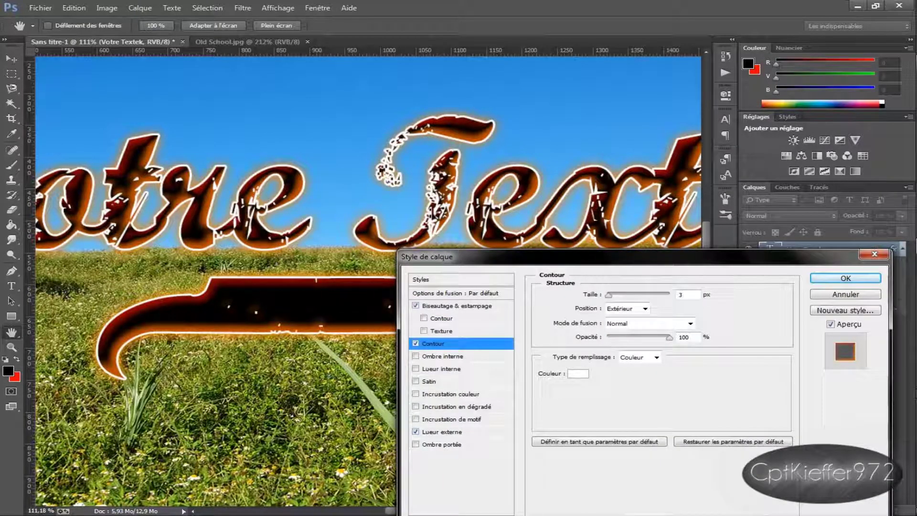
{"action": "key", "text": "Down"}
{"action": "key", "text": "Down"}
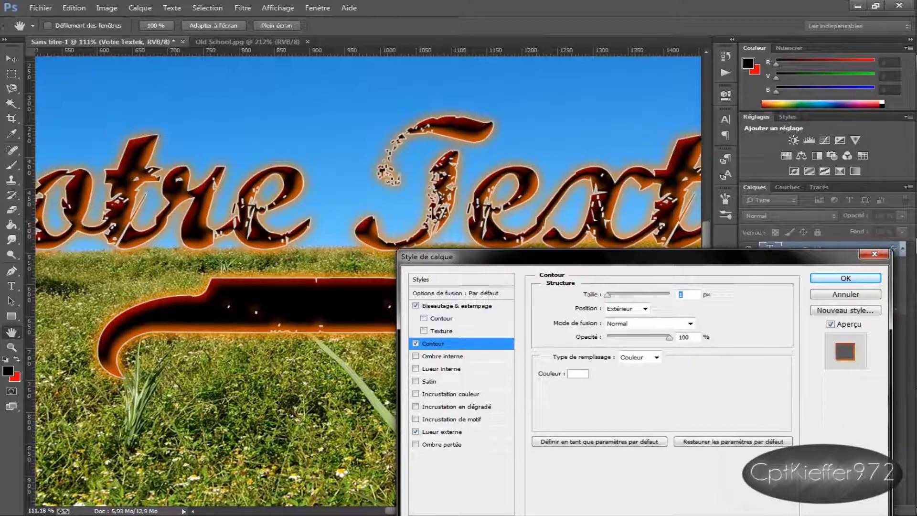
{"action": "key", "text": "Up"}
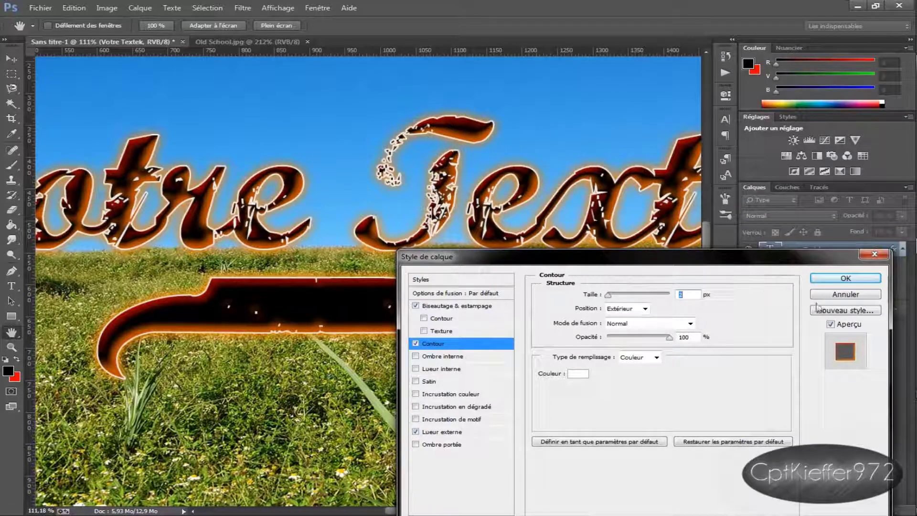
{"action": "left_click", "coordinate": [845, 278]}
{"action": "left_click", "coordinate": [237, 41]}
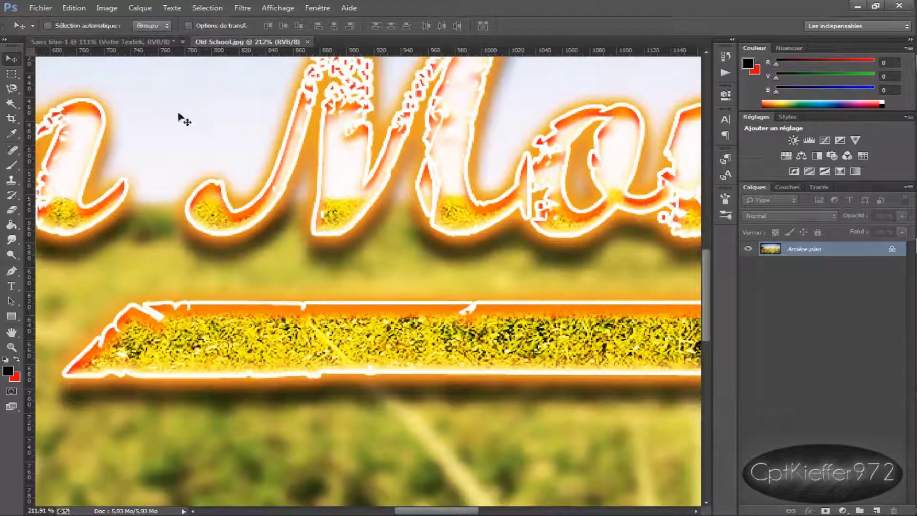
- Return to the grassland document and open the text layer's style settings
{"action": "scroll", "coordinate": [180, 120], "scroll_direction": "down", "scroll_amount": 2}
{"action": "scroll", "coordinate": [182, 124], "scroll_direction": "down", "scroll_amount": 2}
{"action": "scroll", "coordinate": [181, 123], "scroll_direction": "down", "scroll_amount": 1}
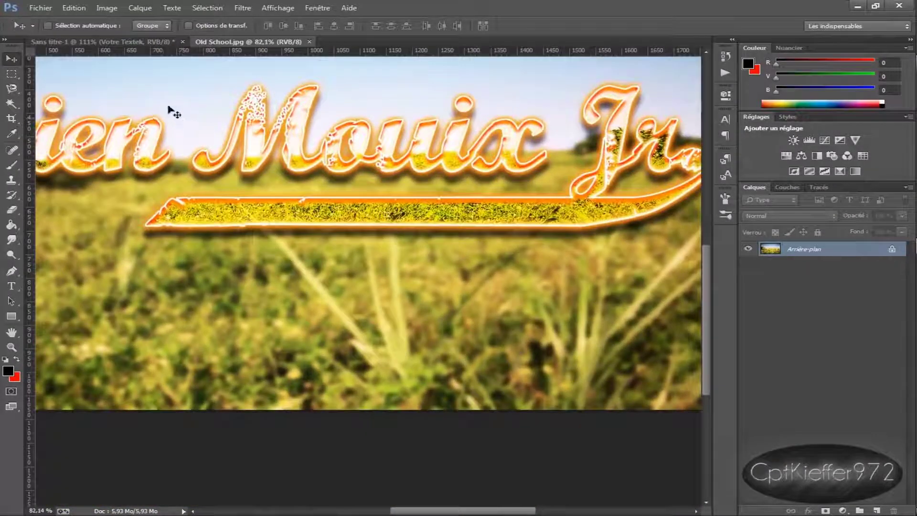
{"action": "left_click", "coordinate": [126, 42]}
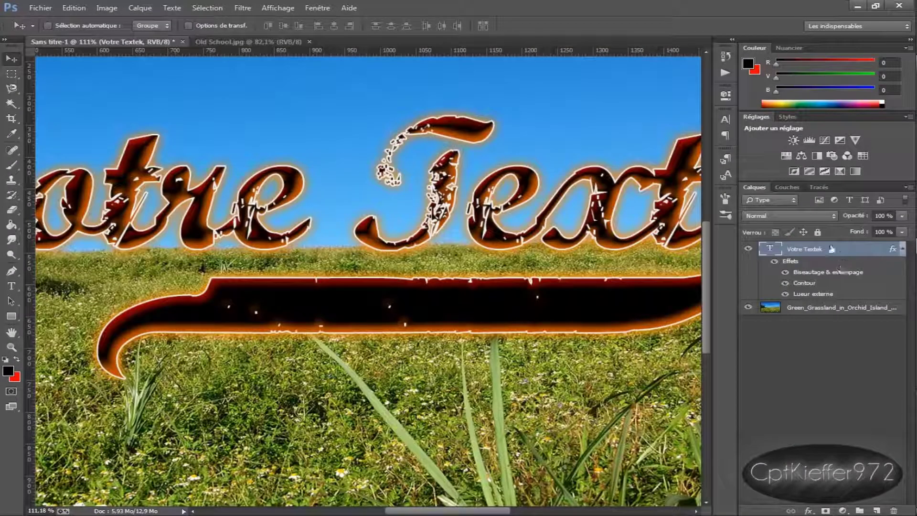
{"action": "double_click", "coordinate": [860, 252]}
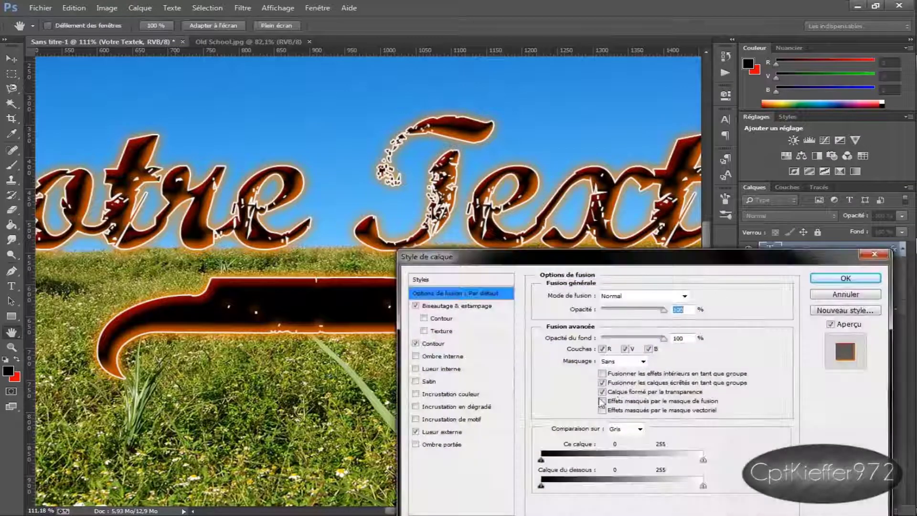
- Add a Lueur interne with colour d58829 in Normal blend mode
{"action": "left_click", "coordinate": [437, 370]}
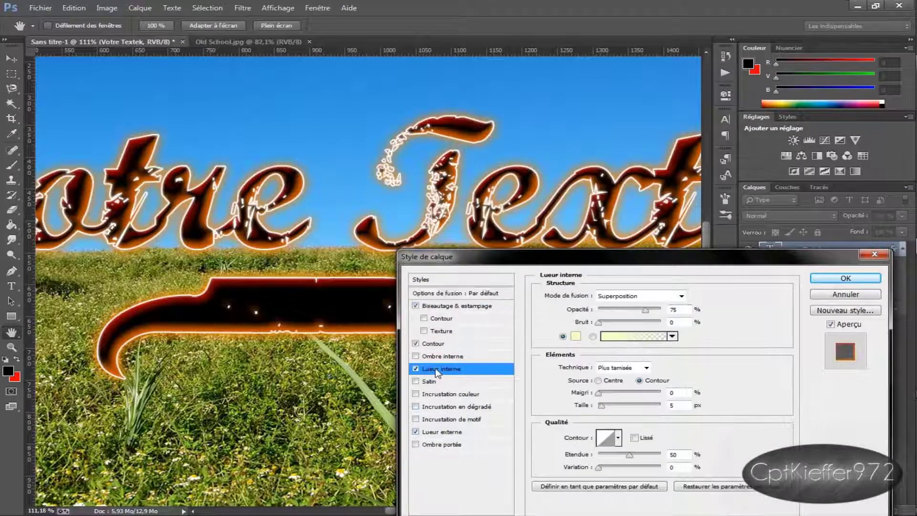
{"action": "left_click", "coordinate": [575, 336]}
{"action": "double_click", "coordinate": [711, 371]}
{"action": "type", "text": "d58829"}
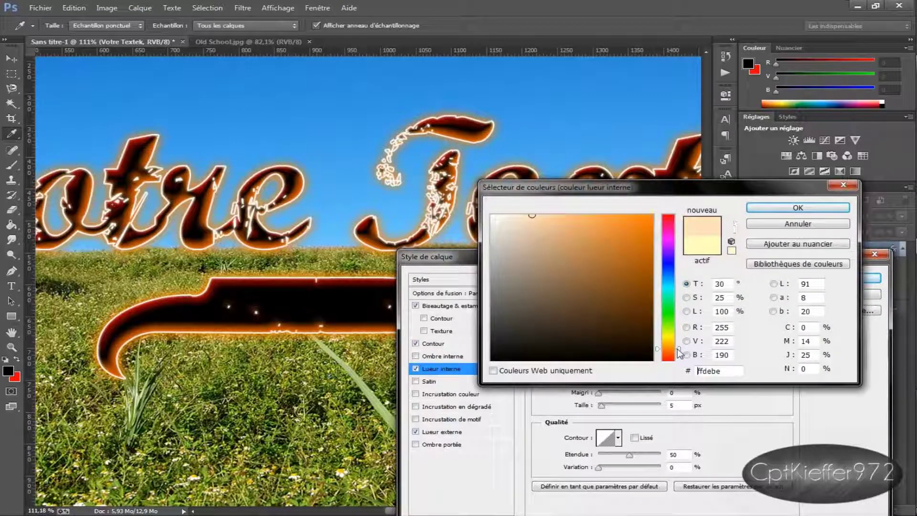
{"action": "left_click", "coordinate": [773, 207]}
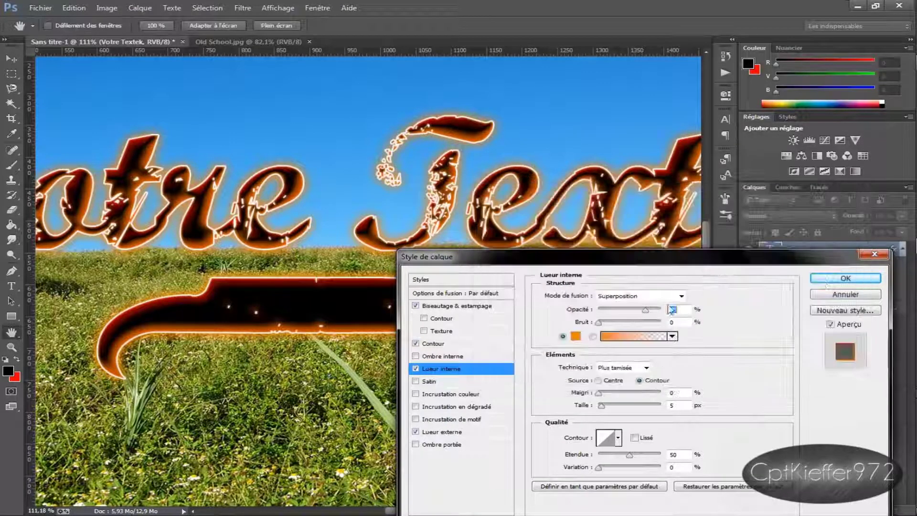
{"action": "left_click", "coordinate": [651, 297]}
{"action": "left_click", "coordinate": [621, 5]}
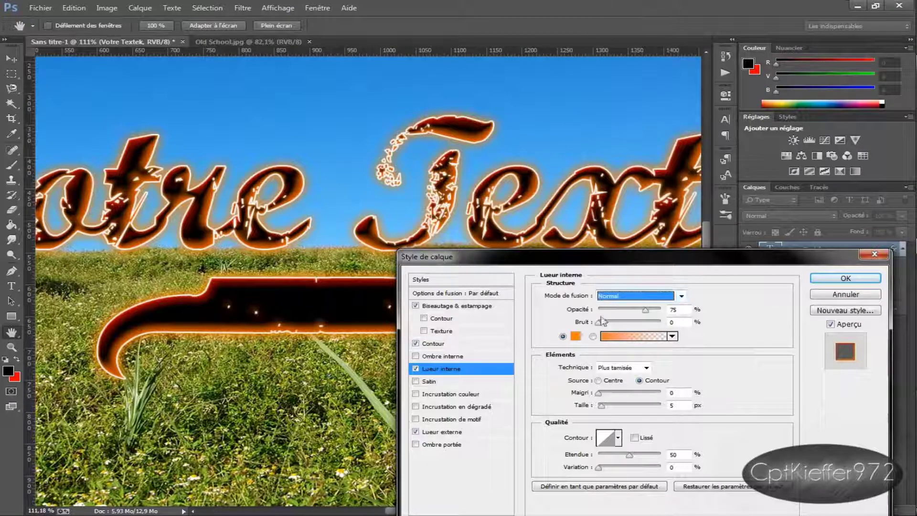
- Set the inner glow to edge source, 17% choke, 15 px size and 35% opacity, then apply
{"action": "left_click_drag", "start_coordinate": [645, 309], "coordinate": [660, 309]}
{"action": "left_click_drag", "start_coordinate": [599, 393], "coordinate": [610, 392]}
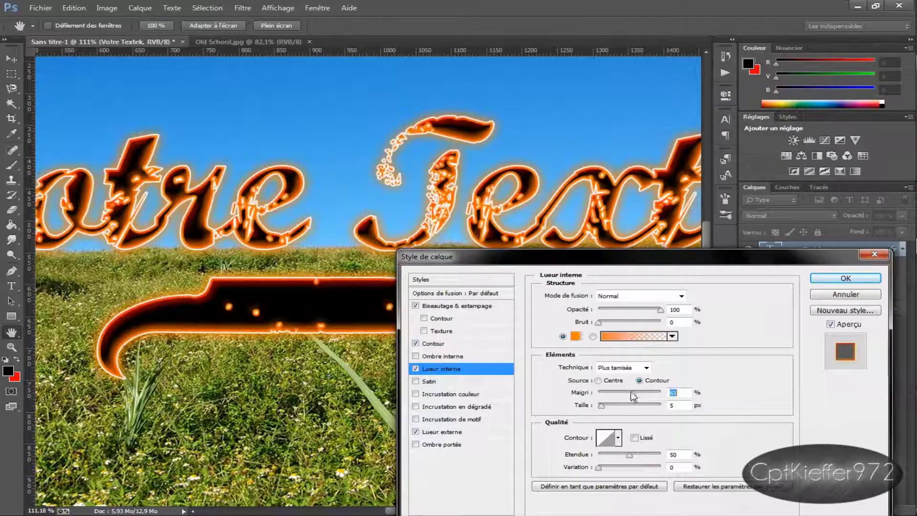
{"action": "left_click", "coordinate": [613, 380]}
{"action": "left_click_drag", "start_coordinate": [619, 395], "coordinate": [638, 396]}
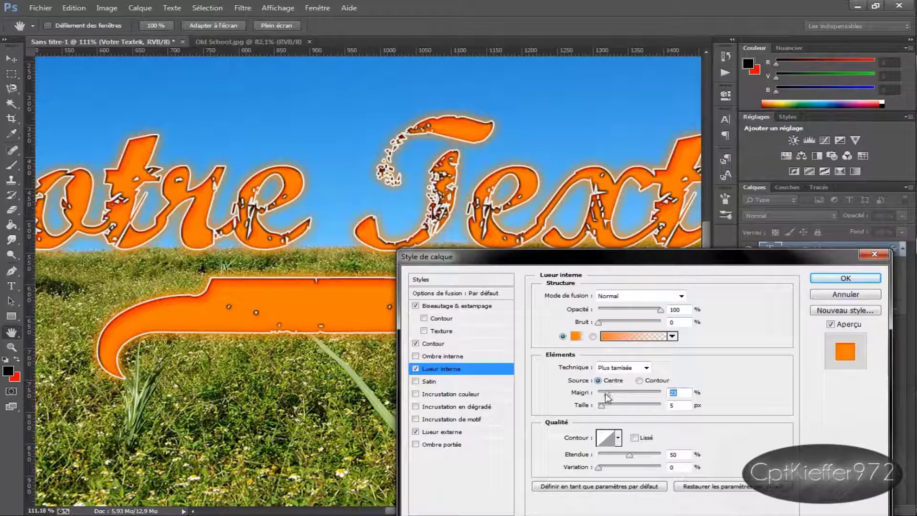
{"action": "left_click", "coordinate": [639, 380]}
{"action": "mouse_move", "coordinate": [638, 393]}
{"action": "left_mouse_down"}
{"action": "mouse_move", "coordinate": [604, 408]}
{"action": "mouse_move", "coordinate": [609, 393]}
{"action": "mouse_move", "coordinate": [606, 407]}
{"action": "left_mouse_up"}
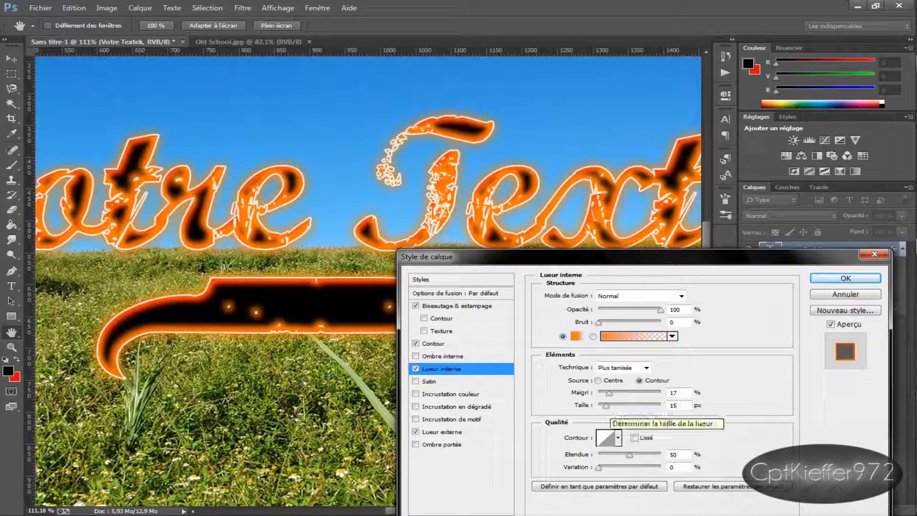
{"action": "left_click_drag", "start_coordinate": [630, 311], "coordinate": [620, 309]}
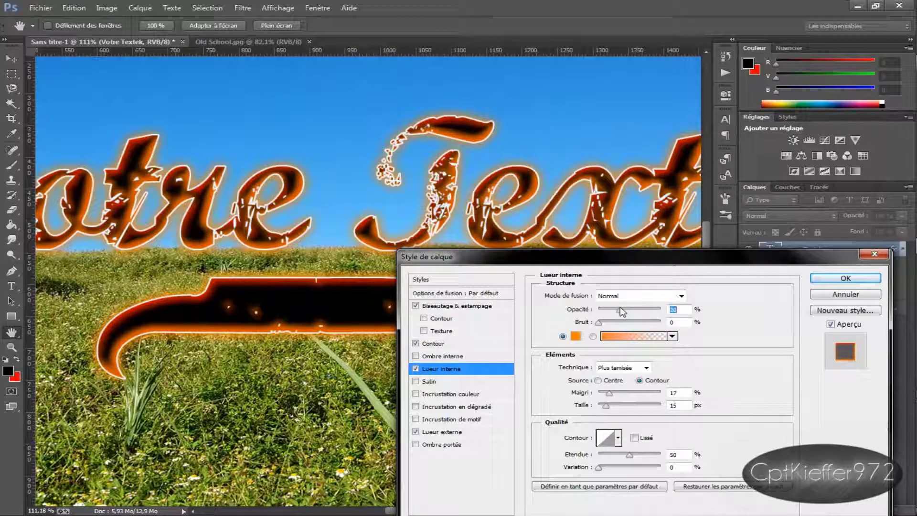
{"action": "left_click", "coordinate": [845, 278]}
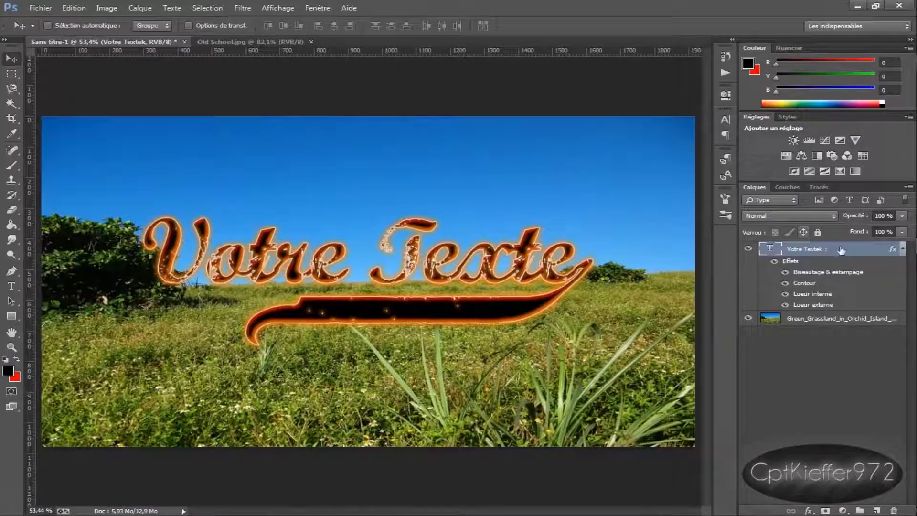
- Reopen the layer style and review the bevel and stroke settings
{"action": "double_click", "coordinate": [846, 249]}
{"action": "left_click_drag", "start_coordinate": [478, 252], "coordinate": [509, 183]}
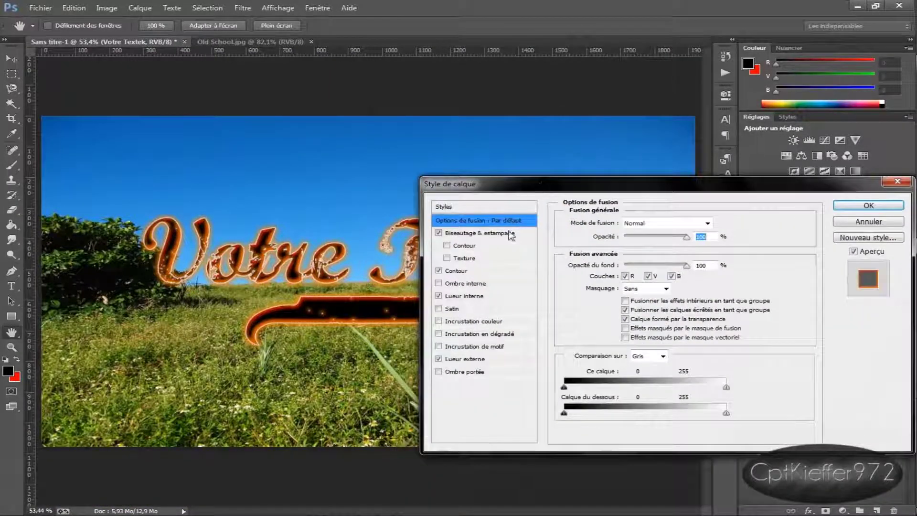
{"action": "left_click", "coordinate": [510, 234]}
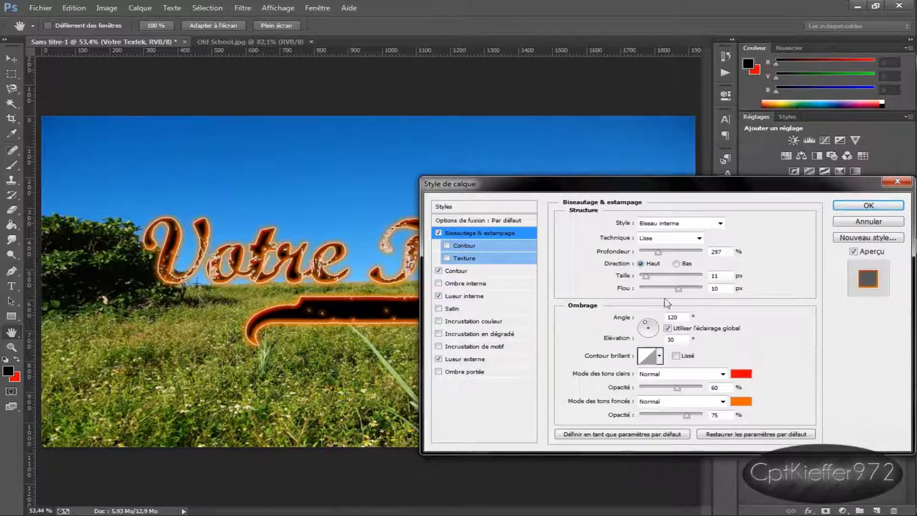
{"action": "left_click", "coordinate": [505, 270]}
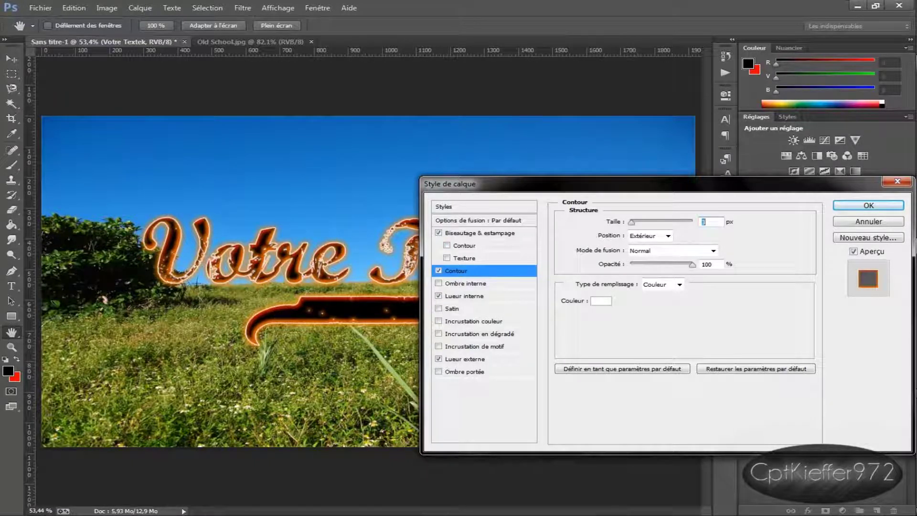
{"action": "left_click", "coordinate": [710, 222]}
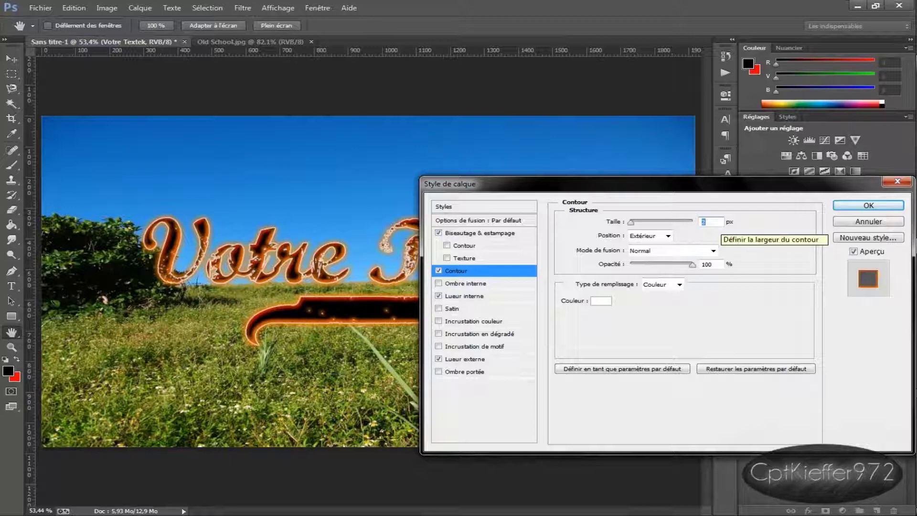
{"action": "left_click", "coordinate": [505, 297]}
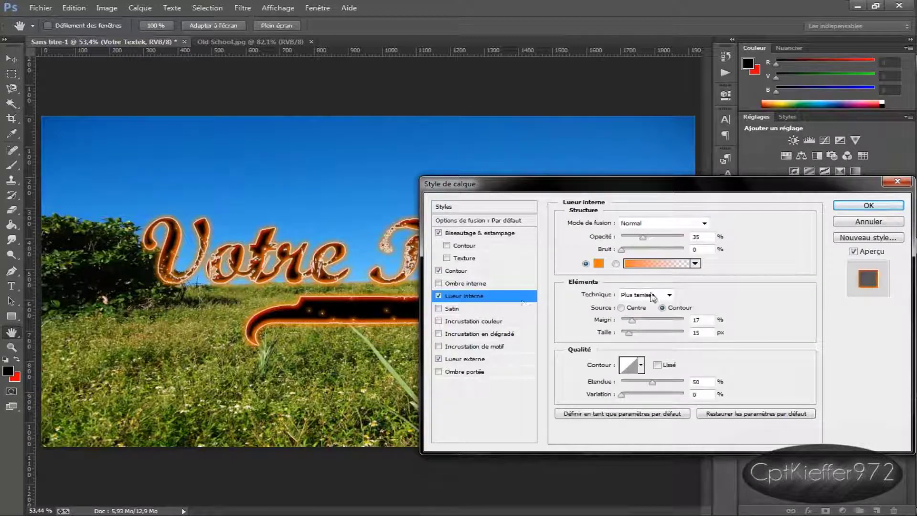
- Change the inner glow colour to orange ff7e00 and move on to the outer glow settings
{"action": "left_click", "coordinate": [598, 263]}
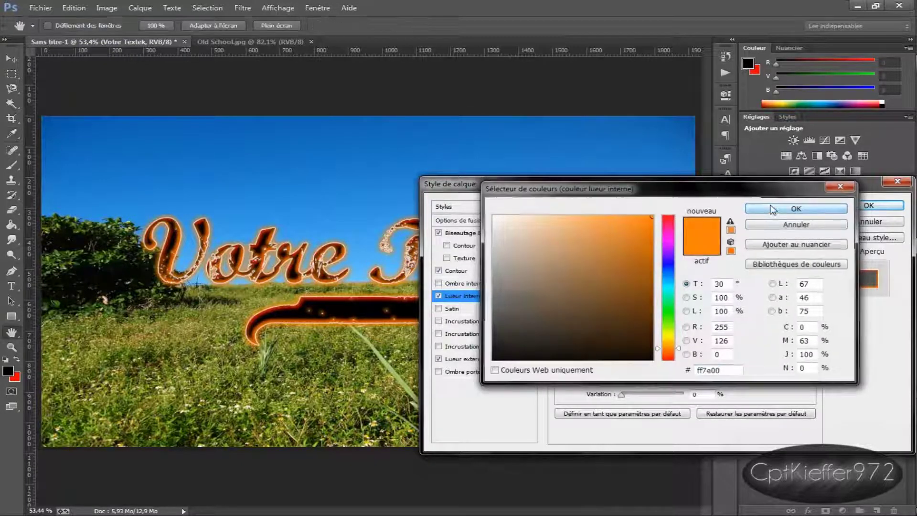
{"action": "left_click", "coordinate": [773, 209]}
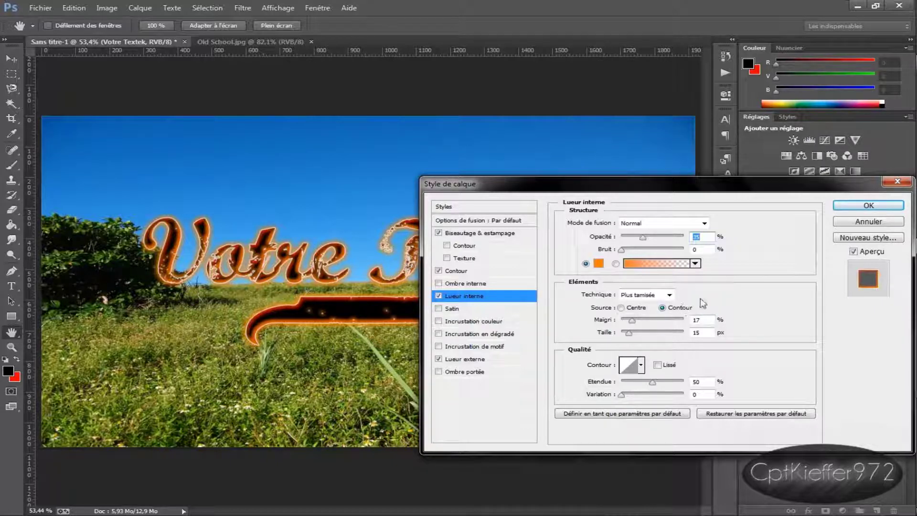
{"action": "left_click", "coordinate": [667, 295]}
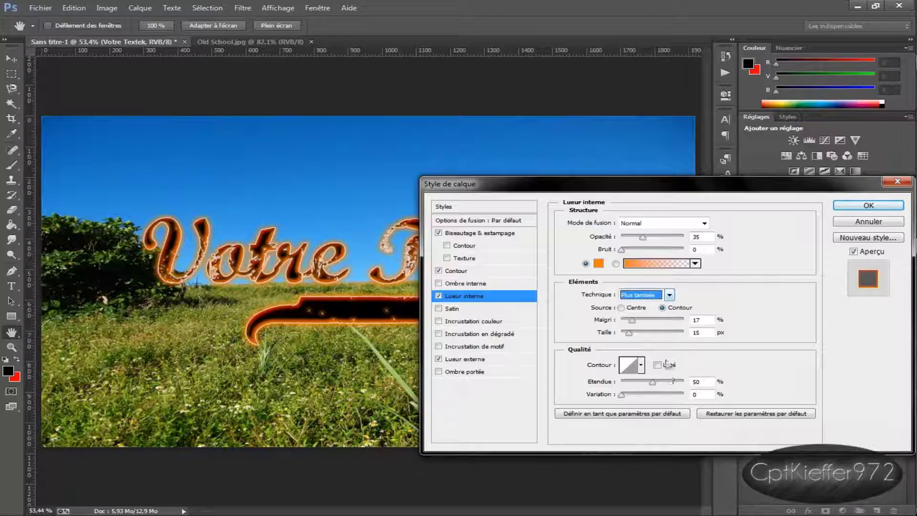
{"action": "left_click", "coordinate": [496, 360]}
{"action": "mouse_move", "coordinate": [547, 184]}
{"action": "left_mouse_down"}
{"action": "mouse_move", "coordinate": [532, 229]}
{"action": "mouse_move", "coordinate": [406, 337]}
{"action": "left_mouse_up"}
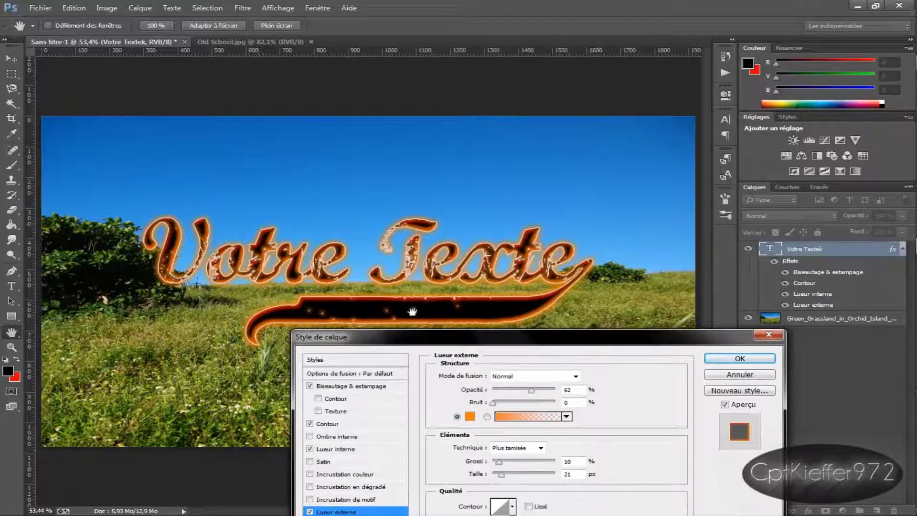
- Reconfirm the outer glow's orange ff7e00 colour with 10% spread and 21 px size, then click OK
{"action": "left_click_drag", "start_coordinate": [452, 341], "coordinate": [527, 190]}
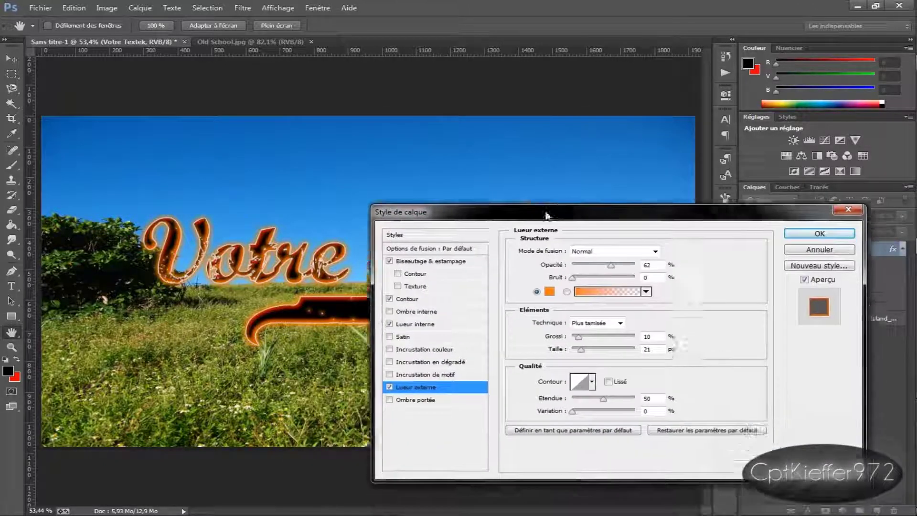
{"action": "left_click", "coordinate": [545, 265]}
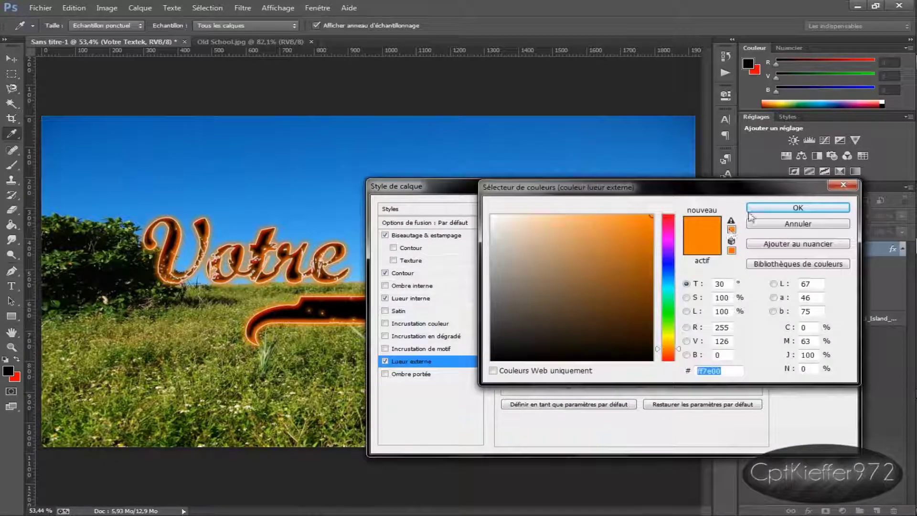
{"action": "key", "text": "Return"}
{"action": "left_click_drag", "start_coordinate": [736, 186], "coordinate": [748, 237]}
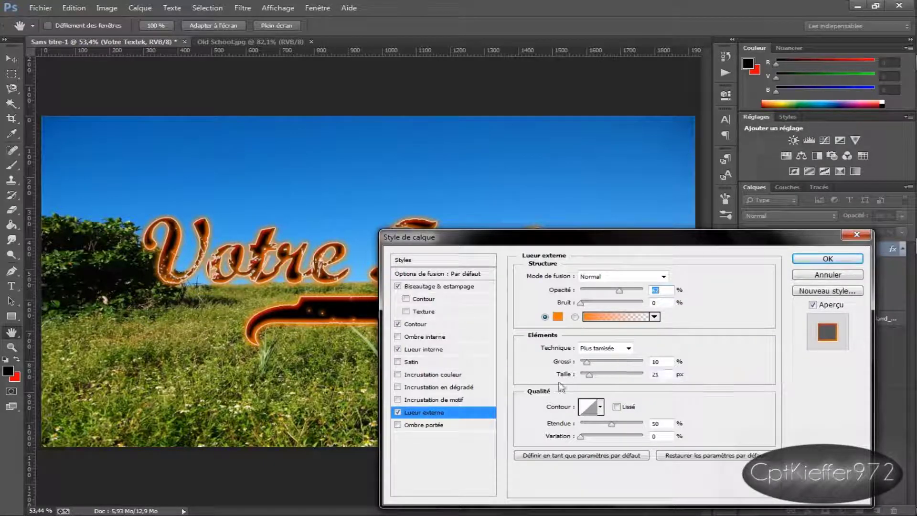
{"action": "left_click", "coordinate": [826, 260]}
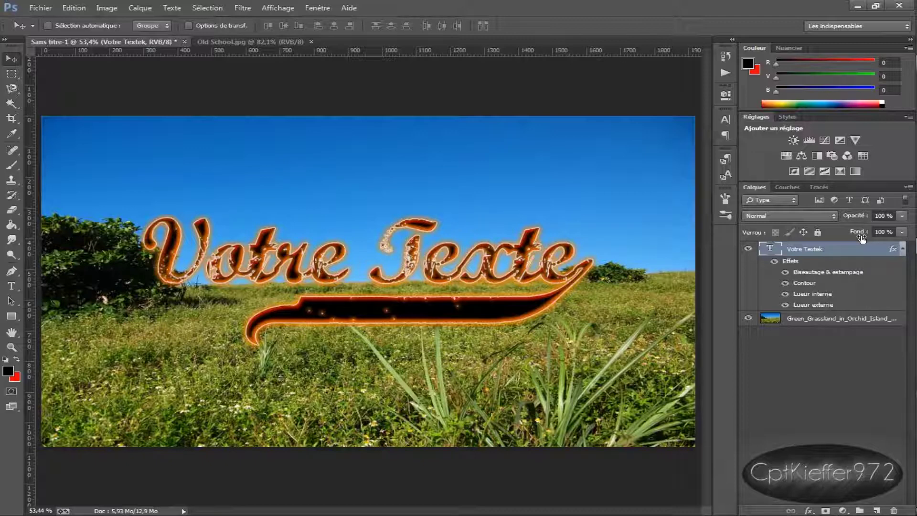
- Set the title layer's fill to 0% and compare it against the fitted Old School reference
{"action": "left_click_drag", "start_coordinate": [861, 238], "coordinate": [713, 243]}
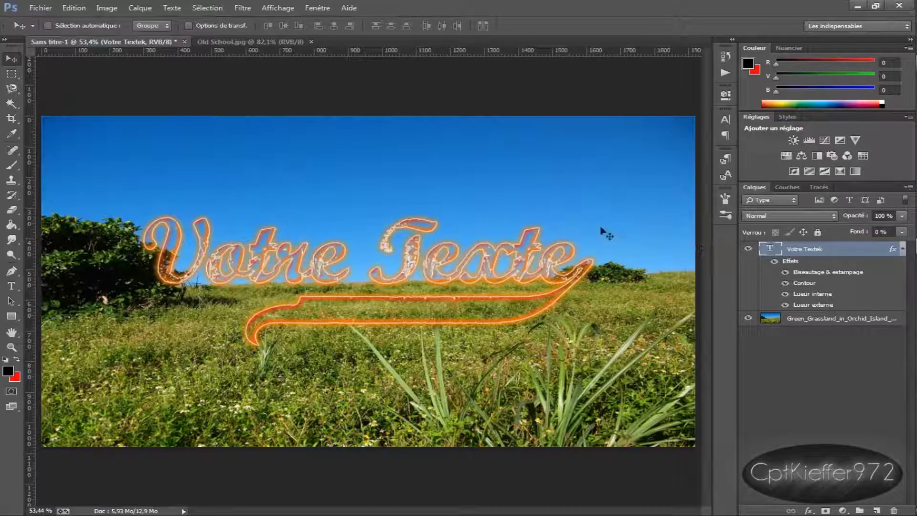
{"action": "left_click", "coordinate": [252, 37]}
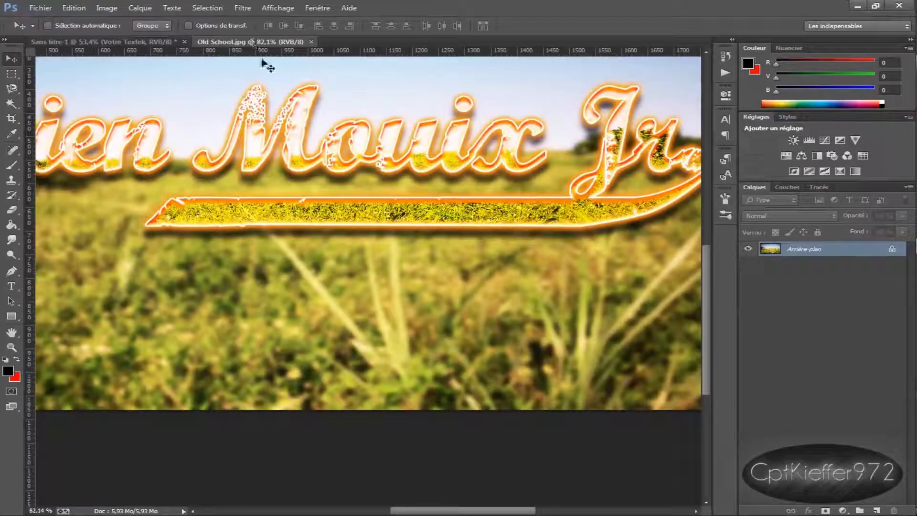
{"action": "key", "text": "ctrl+0"}
{"action": "key", "text": "ctrl+0"}
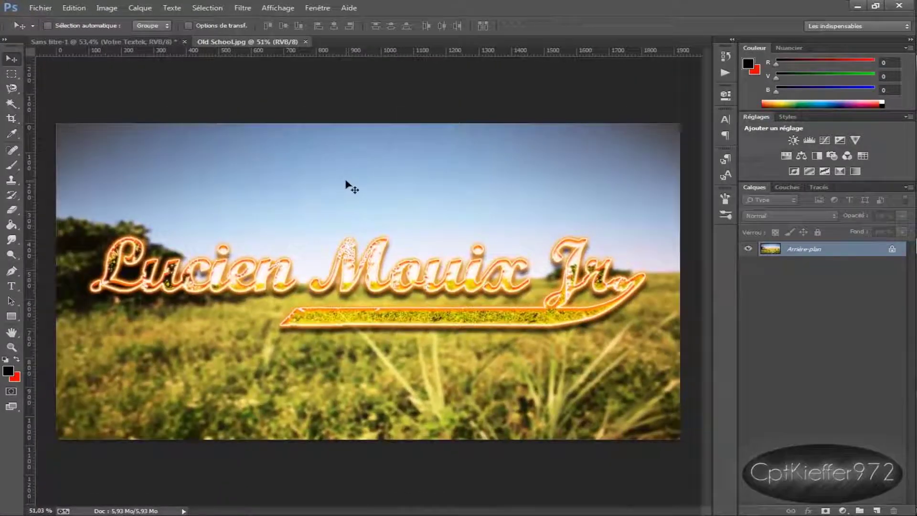
{"action": "left_click", "coordinate": [138, 44]}
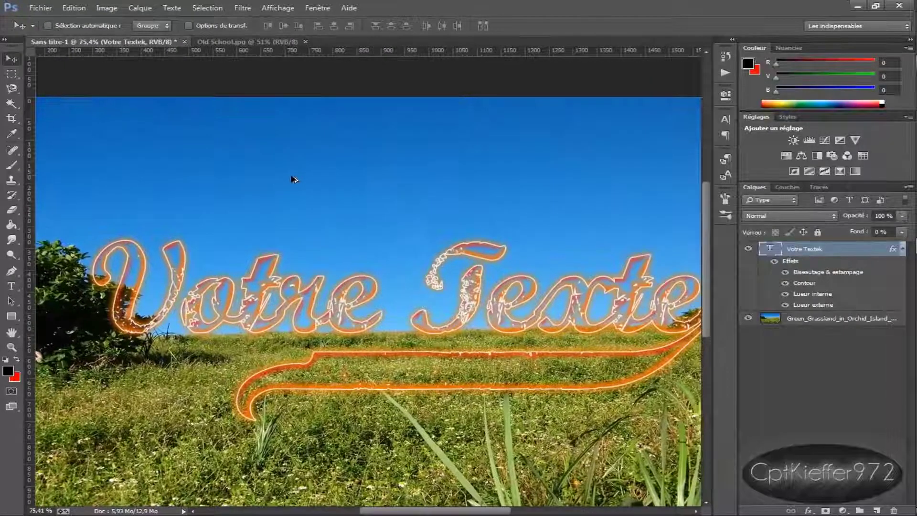
{"action": "key", "text": "ctrl+0"}
{"action": "left_click", "coordinate": [260, 41]}
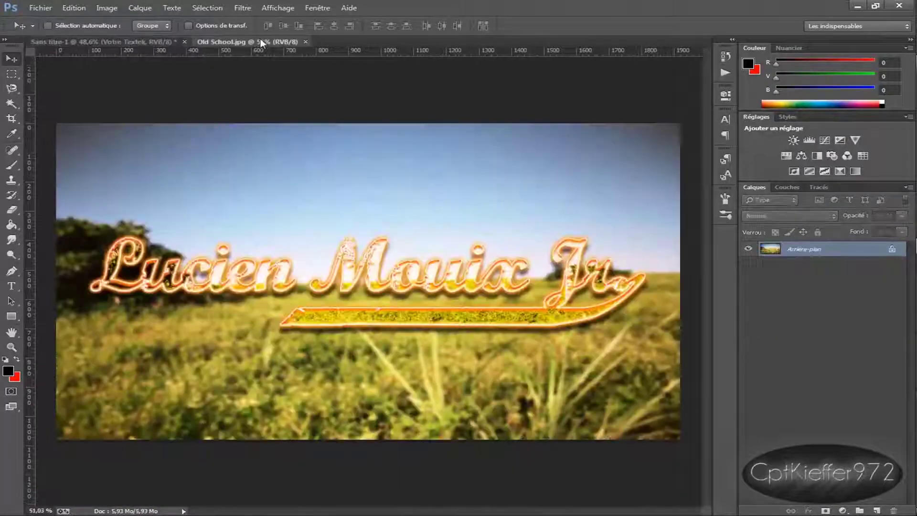
{"action": "left_click", "coordinate": [100, 39]}
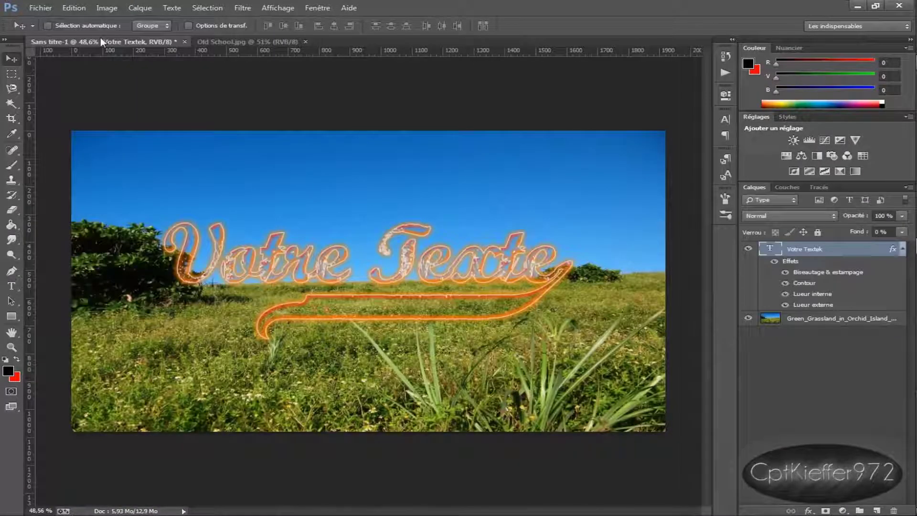
- Collapse the title layer's fx list, duplicate it with Ctrl+J, and undo
{"action": "left_click", "coordinate": [901, 254]}
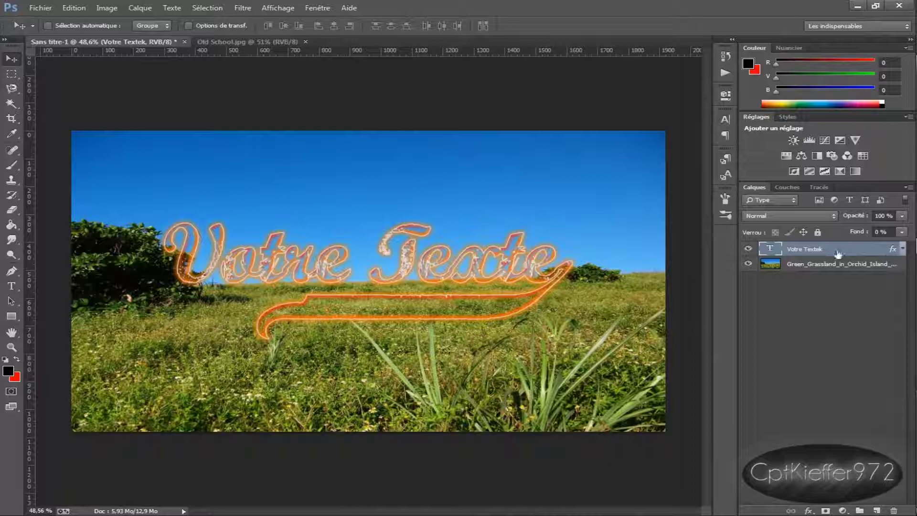
{"action": "key", "text": "ctrl+j"}
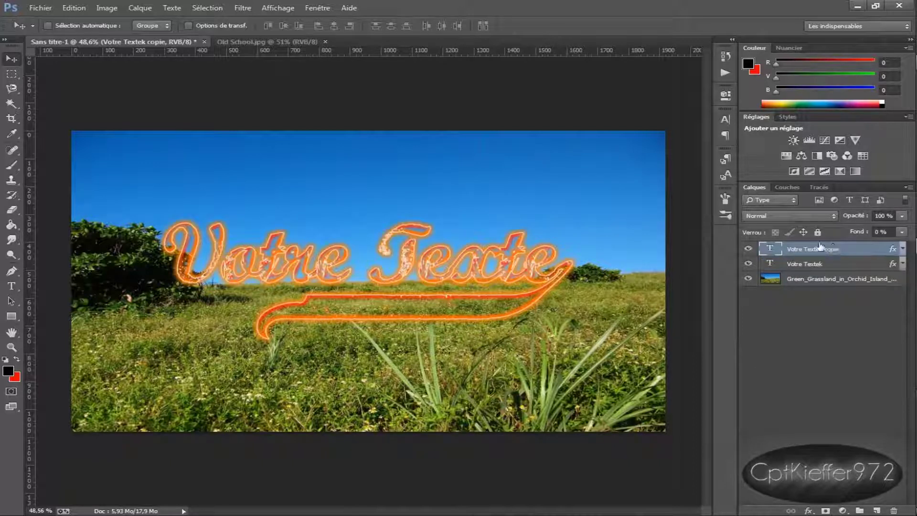
{"action": "key", "text": "ctrl+z"}
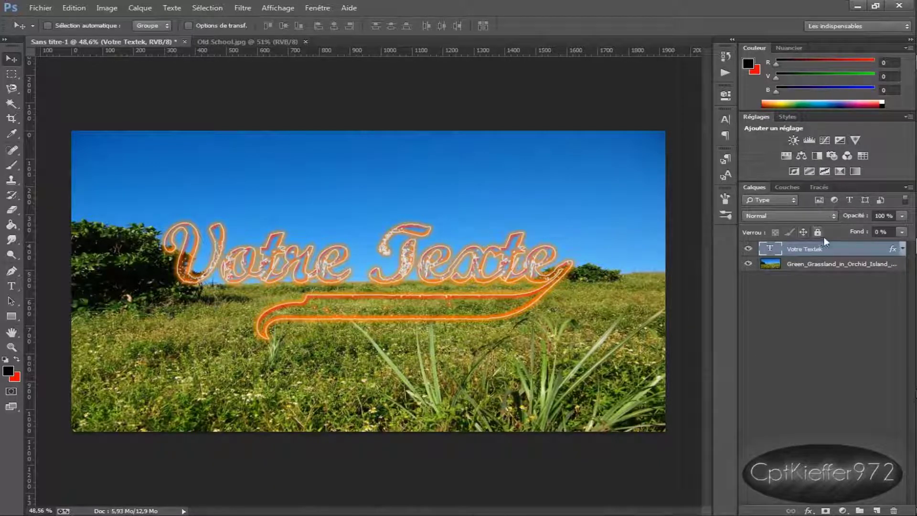
- Change the outer glow colour to yellow-orange ffa200
{"action": "double_click", "coordinate": [842, 249]}
{"action": "left_click_drag", "start_coordinate": [477, 180], "coordinate": [533, 272]}
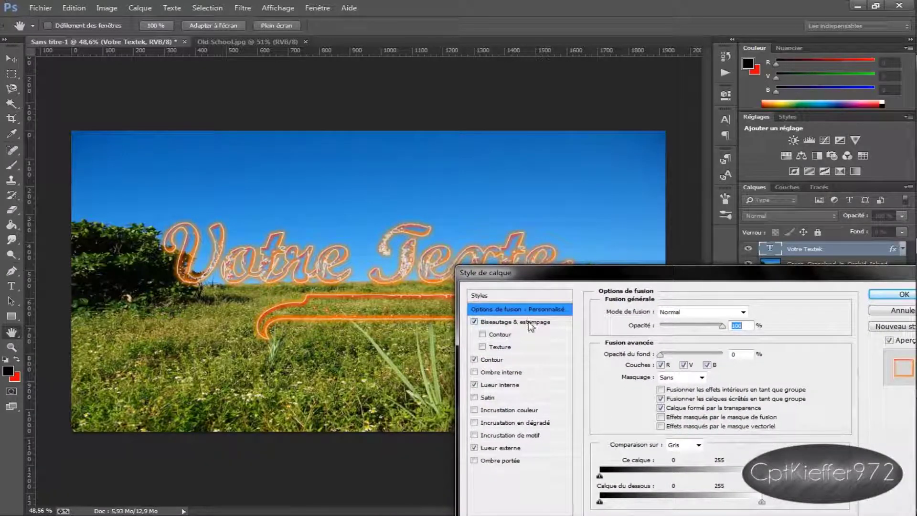
{"action": "left_click", "coordinate": [509, 447]}
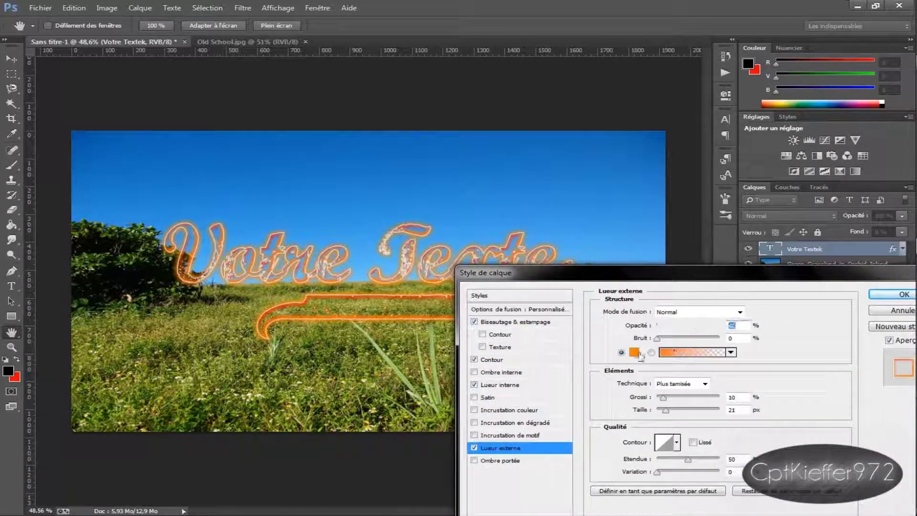
{"action": "left_click", "coordinate": [616, 353]}
{"action": "left_click_drag", "start_coordinate": [669, 349], "coordinate": [668, 345]}
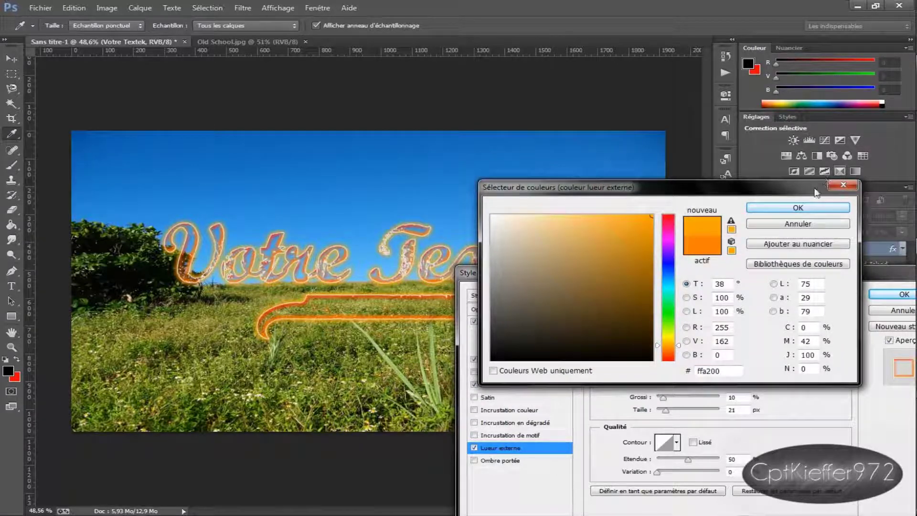
{"action": "left_click", "coordinate": [796, 207]}
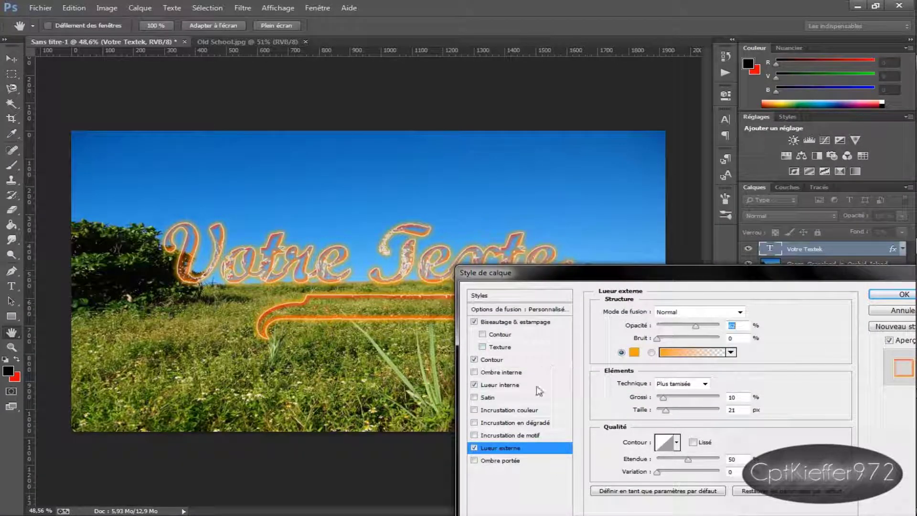
- Set the inner glow colour to orange ffa200 as well
{"action": "left_click", "coordinate": [521, 385]}
{"action": "left_click", "coordinate": [634, 352]}
{"action": "left_click_drag", "start_coordinate": [679, 351], "coordinate": [677, 344]}
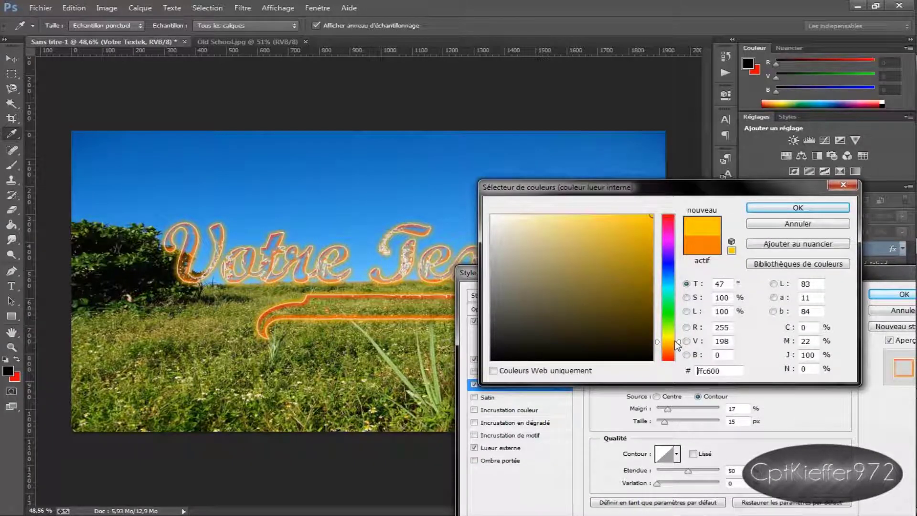
{"action": "left_click_drag", "start_coordinate": [678, 350], "coordinate": [679, 345]}
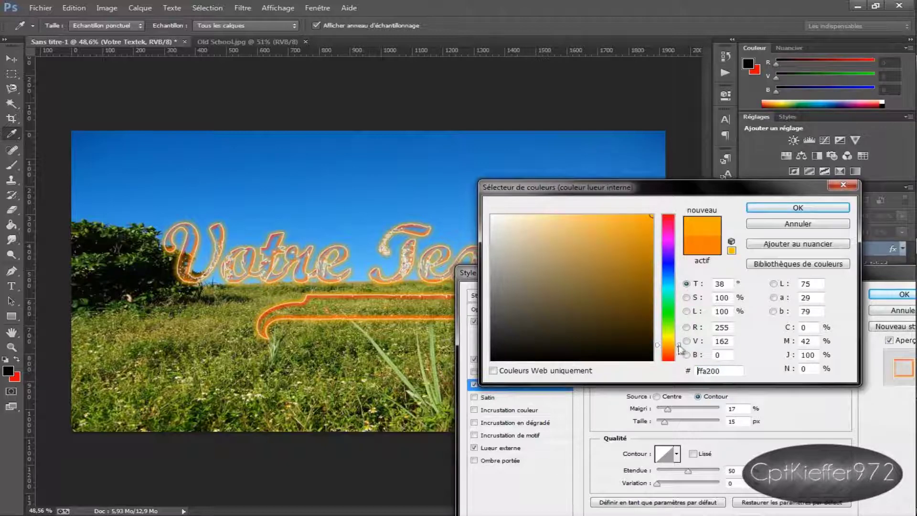
{"action": "left_click", "coordinate": [764, 208]}
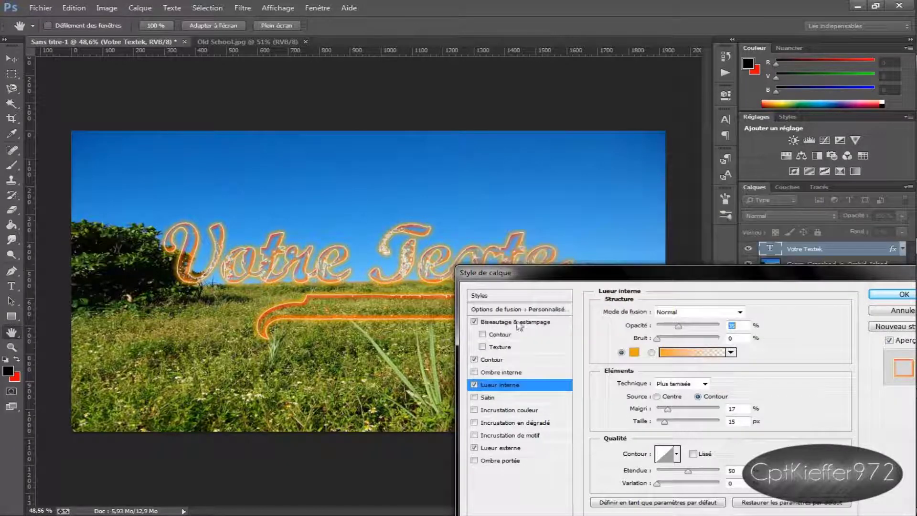
- Set the bevel shadow colour to ff8a00 and highlight colour to ff4200
{"action": "left_click", "coordinate": [474, 323]}
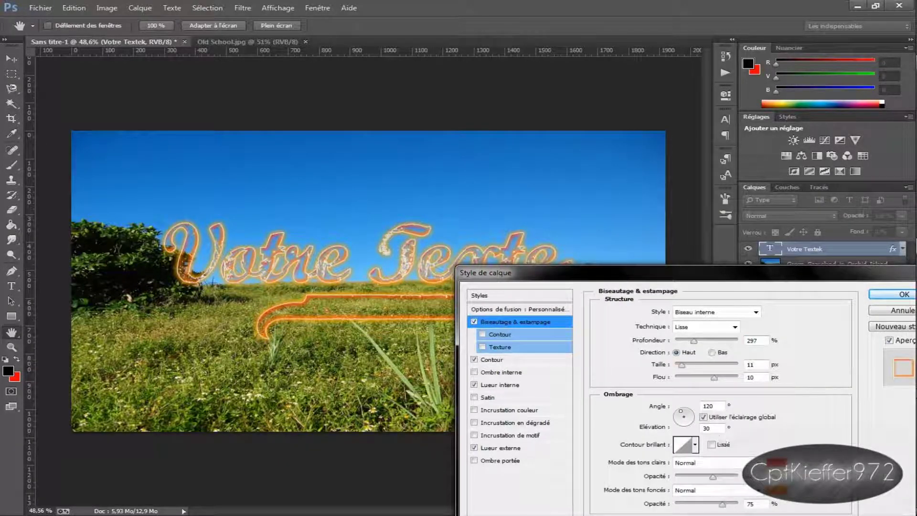
{"action": "left_click", "coordinate": [776, 490]}
{"action": "left_click_drag", "start_coordinate": [669, 358], "coordinate": [668, 353]}
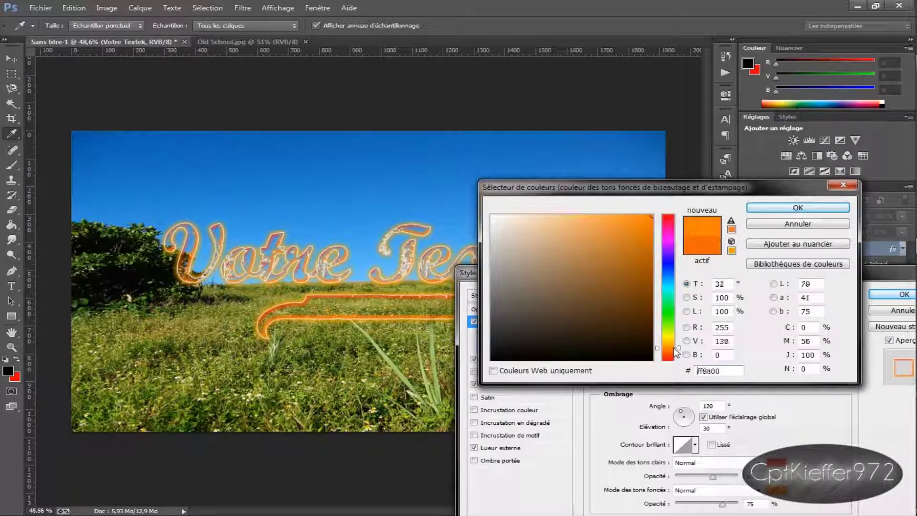
{"action": "left_click", "coordinate": [764, 210]}
{"action": "left_click", "coordinate": [776, 462]}
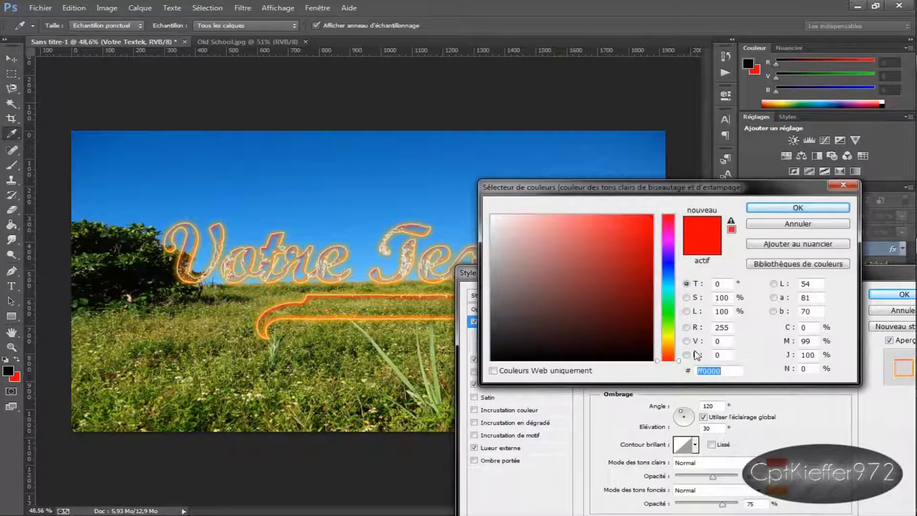
{"action": "left_click_drag", "start_coordinate": [674, 358], "coordinate": [678, 356]}
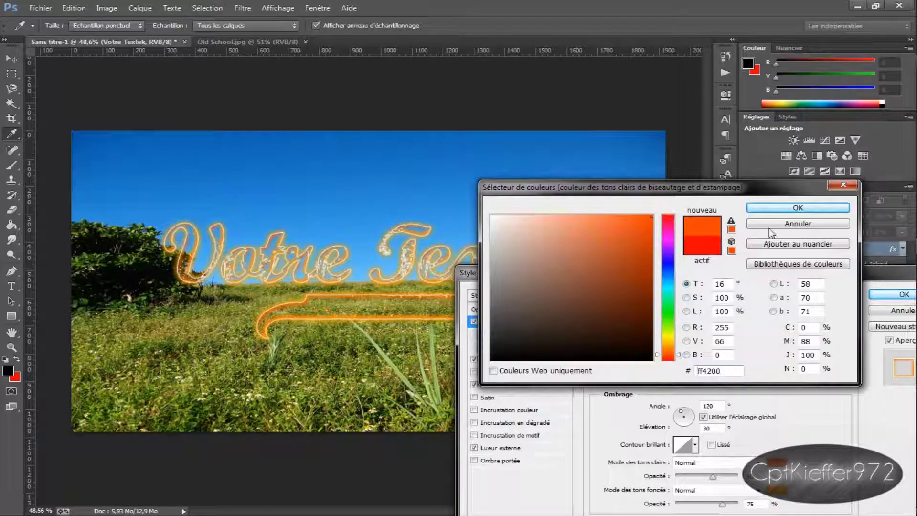
{"action": "left_click", "coordinate": [769, 207]}
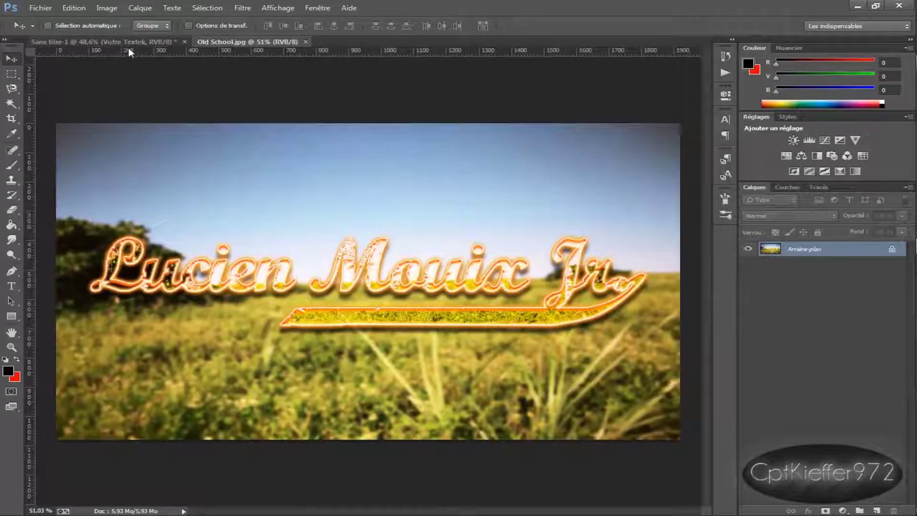
{"action": "left_click", "coordinate": [125, 40]}
- Raise the bevel depth to 623% with a slightly larger size, then view Old School.jpg
{"action": "double_click", "coordinate": [833, 250]}
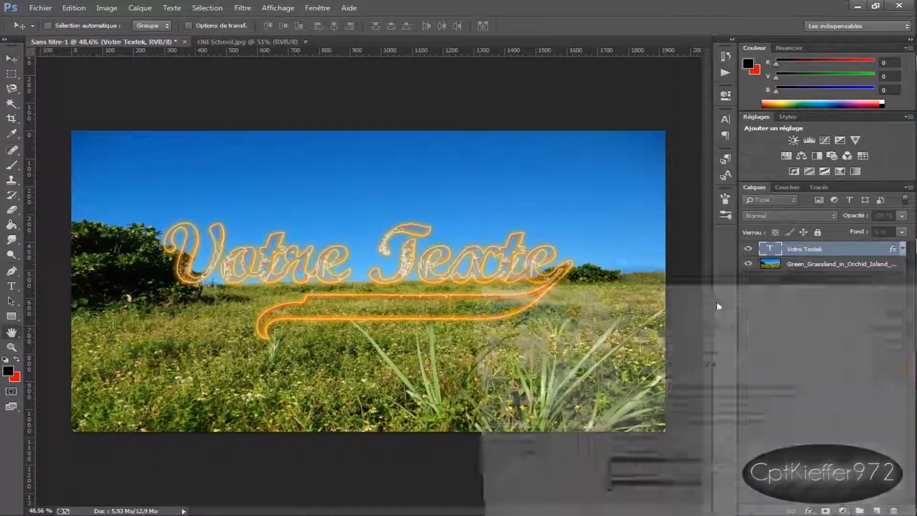
{"action": "left_click_drag", "start_coordinate": [704, 344], "coordinate": [727, 347]}
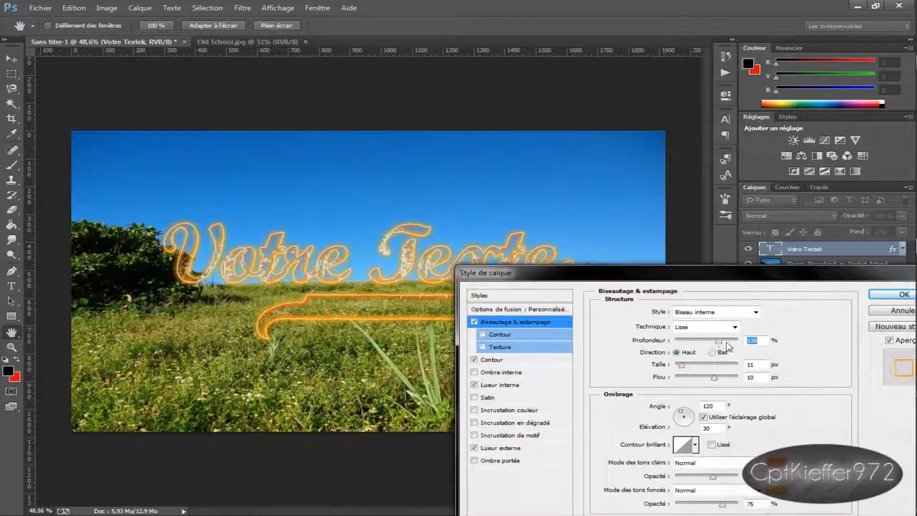
{"action": "left_click", "coordinate": [683, 366]}
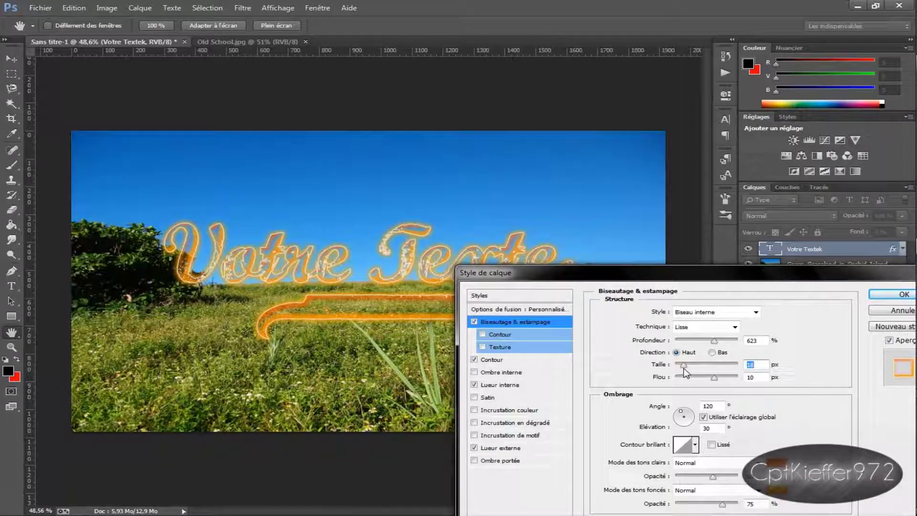
{"action": "left_click_drag", "start_coordinate": [683, 368], "coordinate": [685, 372]}
{"action": "left_click", "coordinate": [891, 294]}
{"action": "left_click", "coordinate": [263, 43]}
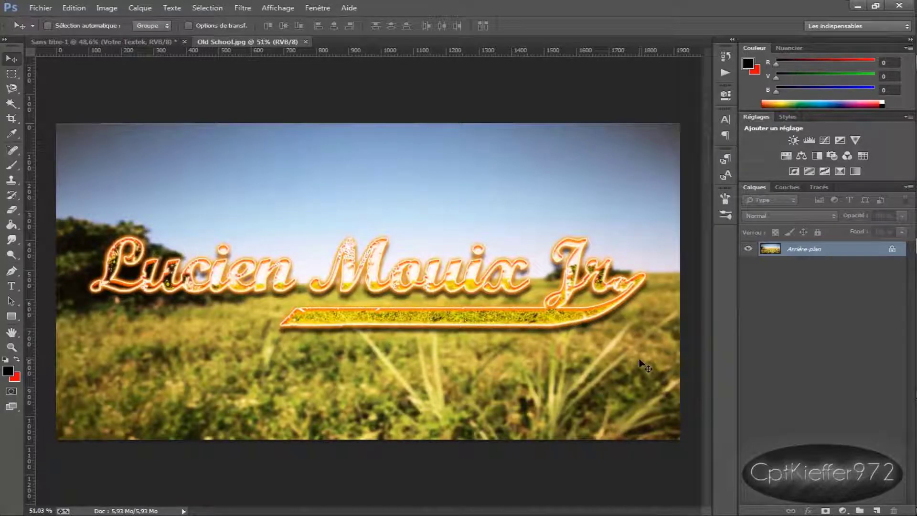
- Zoom in and out on Old School.jpg, then return and right-click the Votre Textek layer
{"action": "scroll", "coordinate": [382, 310], "scroll_direction": "up", "scroll_amount": 2}
{"action": "scroll", "coordinate": [382, 309], "scroll_direction": "up", "scroll_amount": 3}
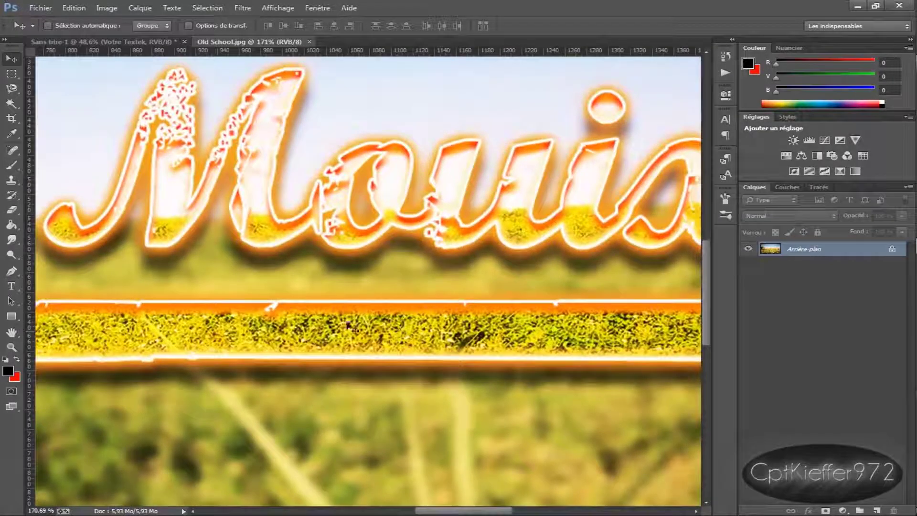
{"action": "scroll", "coordinate": [458, 328], "scroll_direction": "down", "scroll_amount": 2}
{"action": "scroll", "coordinate": [462, 327], "scroll_direction": "down", "scroll_amount": 2}
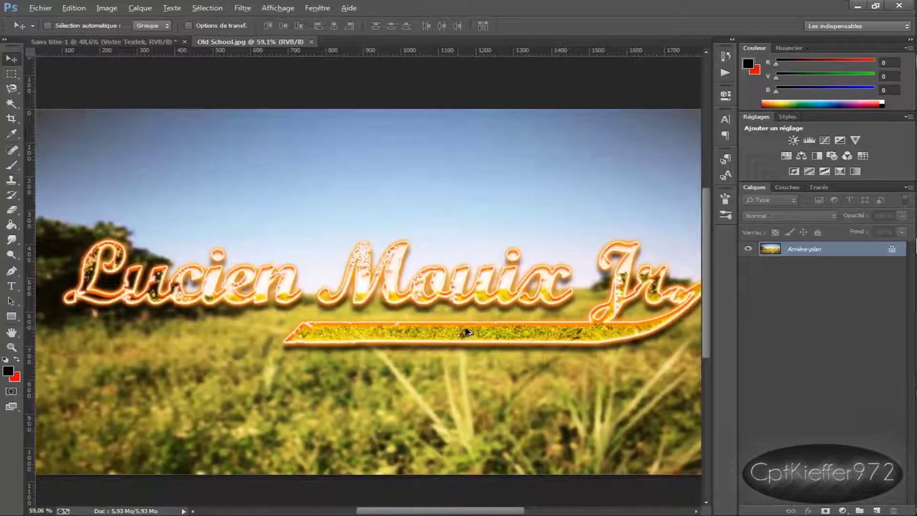
{"action": "scroll", "coordinate": [544, 413], "scroll_direction": "down", "scroll_amount": 1}
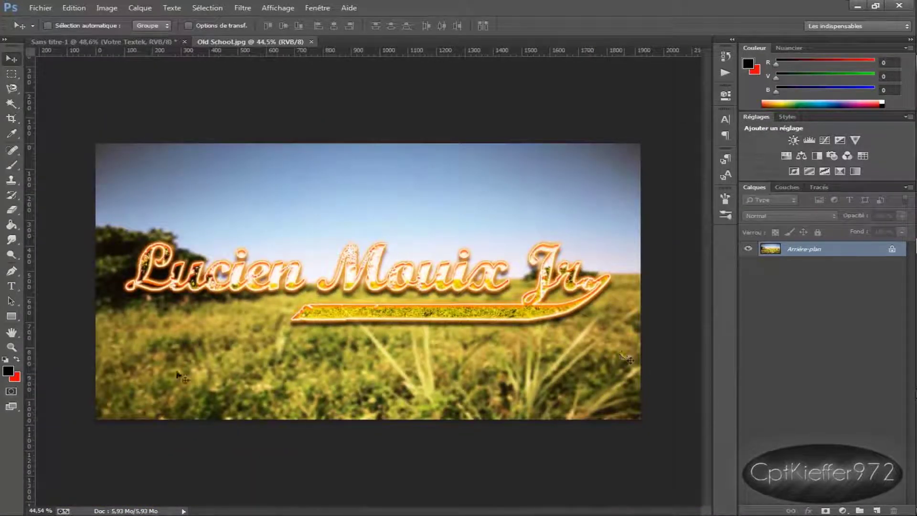
{"action": "left_click", "coordinate": [113, 43]}
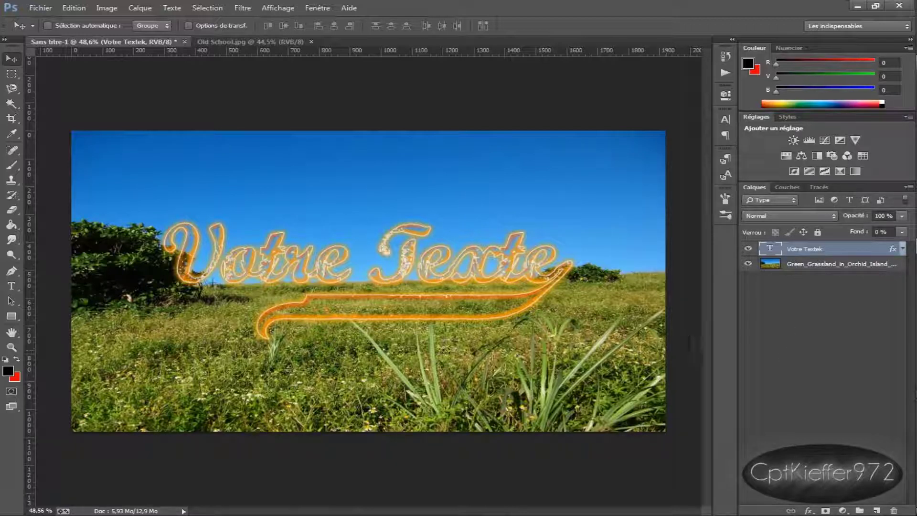
{"action": "right_click", "coordinate": [850, 249]}
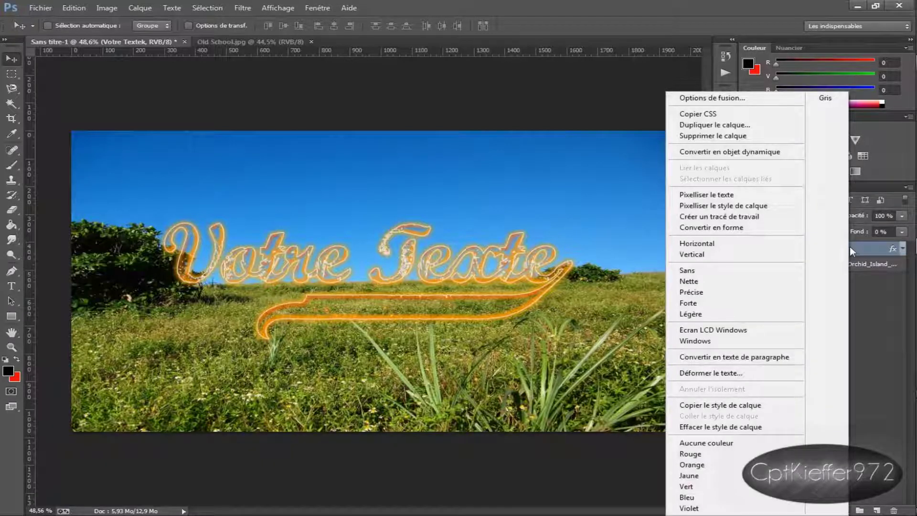
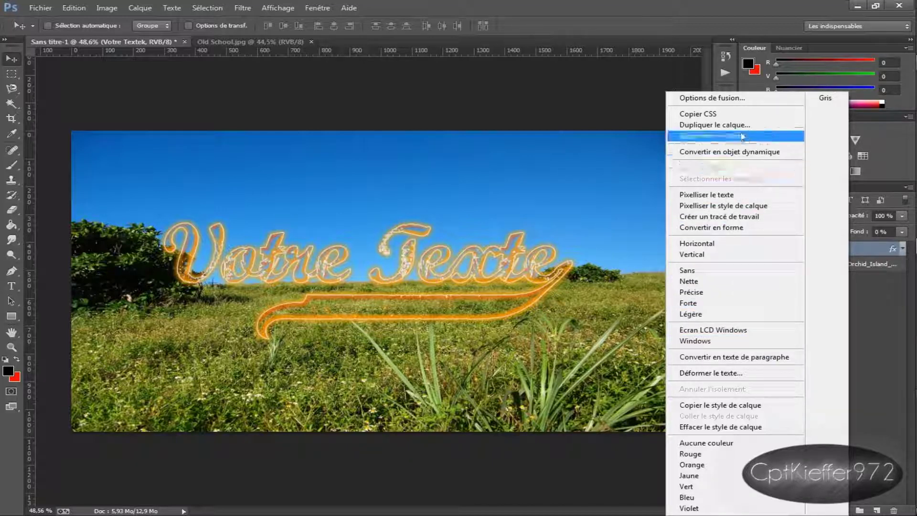
- Duplicate the Votre Textek text layer as 'Votre Textek copie'
{"action": "left_click", "coordinate": [739, 126]}
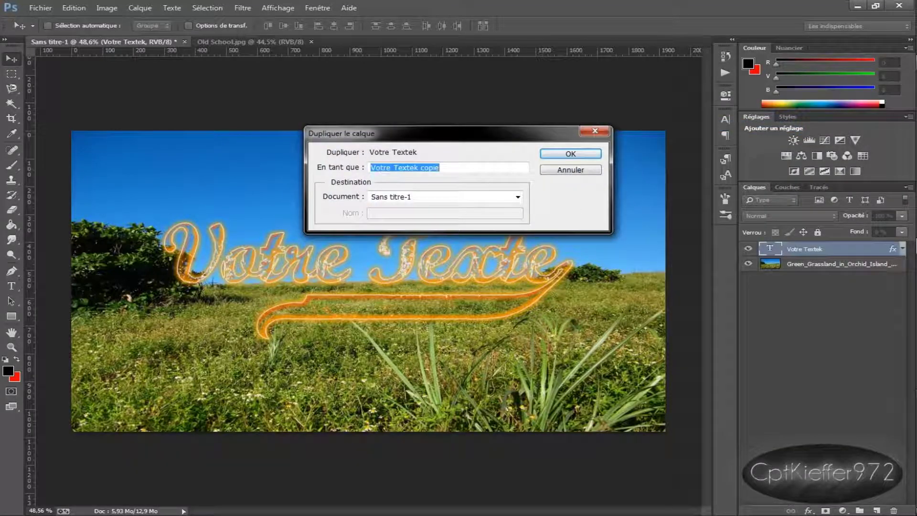
{"action": "left_click_drag", "start_coordinate": [439, 168], "coordinate": [409, 167]}
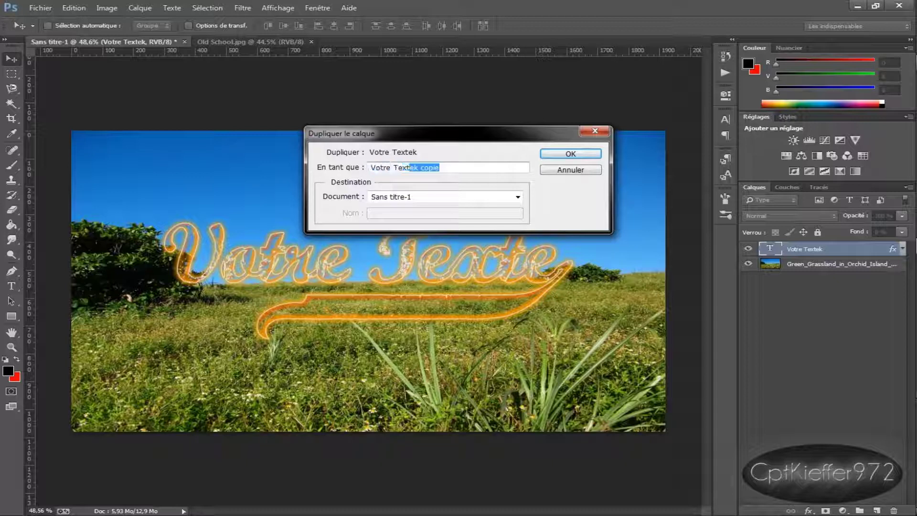
{"action": "left_click", "coordinate": [570, 154]}
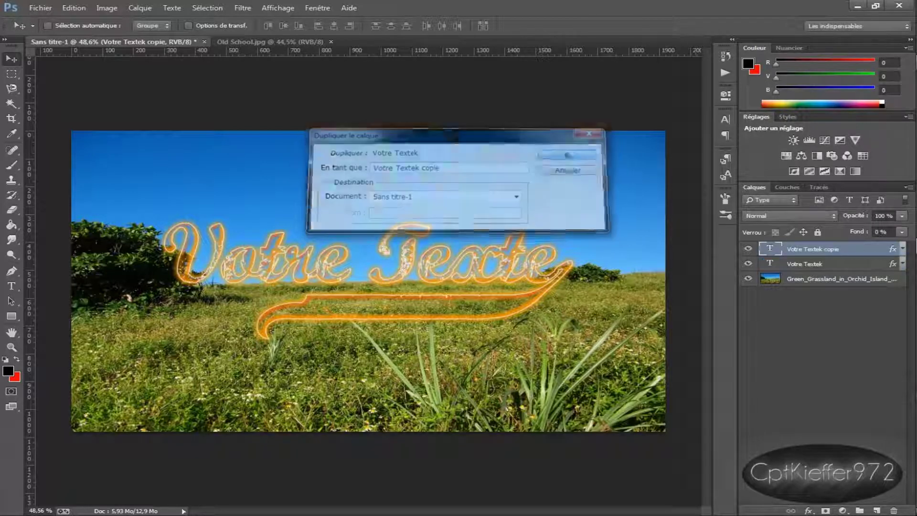
{"action": "left_click", "coordinate": [748, 263]}
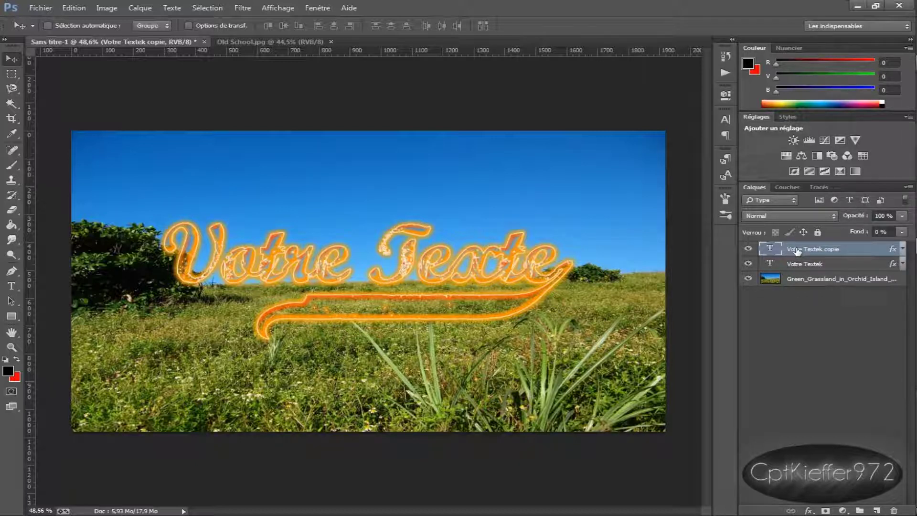
- Rasterize the Votre Textek copie layer and hide the original Votre Textek layer
{"action": "right_click", "coordinate": [861, 250]}
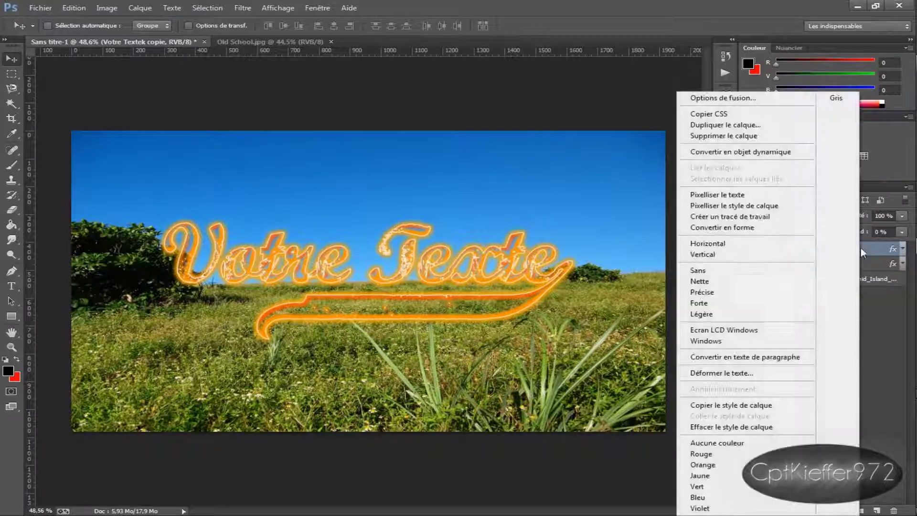
{"action": "left_click", "coordinate": [784, 197]}
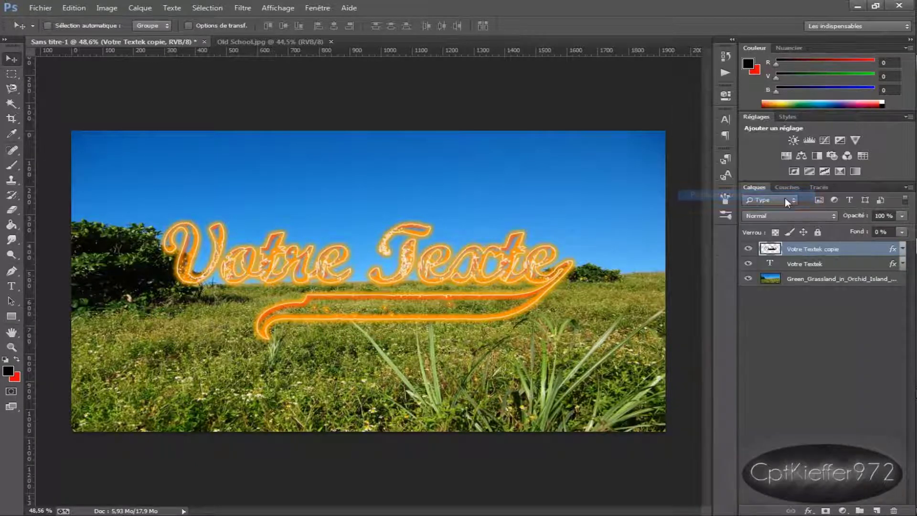
{"action": "left_click", "coordinate": [749, 265]}
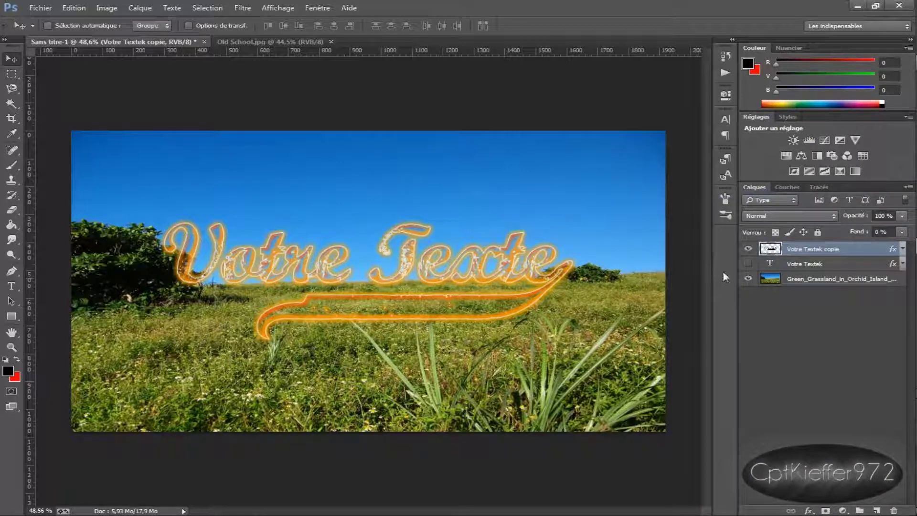
- Try a Magic Wand colour selection on the letter V, then deselect it
{"action": "left_click", "coordinate": [12, 102]}
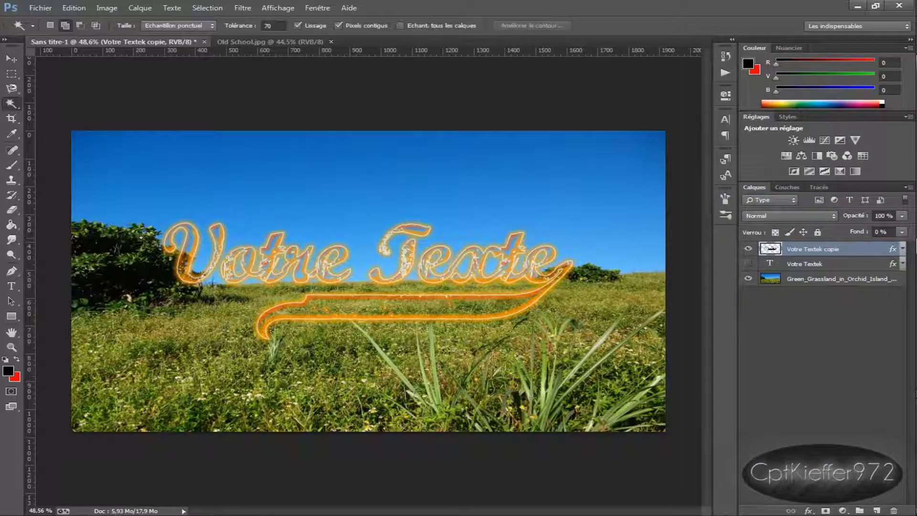
{"action": "left_click", "coordinate": [198, 260]}
{"action": "scroll", "coordinate": [199, 258], "scroll_direction": "up", "scroll_amount": 3}
{"action": "scroll", "coordinate": [177, 258], "scroll_direction": "up", "scroll_amount": 3}
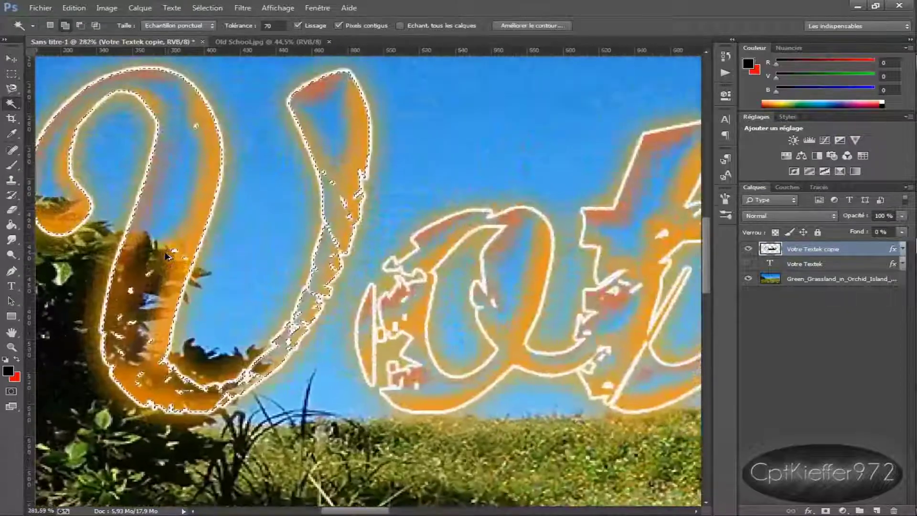
{"action": "scroll", "coordinate": [206, 279], "scroll_direction": "down", "scroll_amount": 2}
{"action": "scroll", "coordinate": [206, 278], "scroll_direction": "down", "scroll_amount": 3}
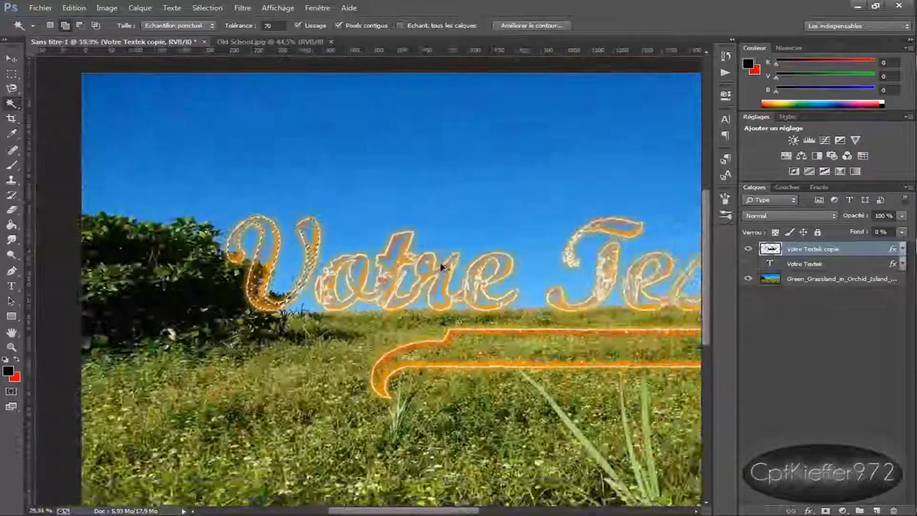
{"action": "scroll", "coordinate": [334, 268], "scroll_direction": "down", "scroll_amount": 3}
{"action": "scroll", "coordinate": [620, 382], "scroll_direction": "up", "scroll_amount": 2}
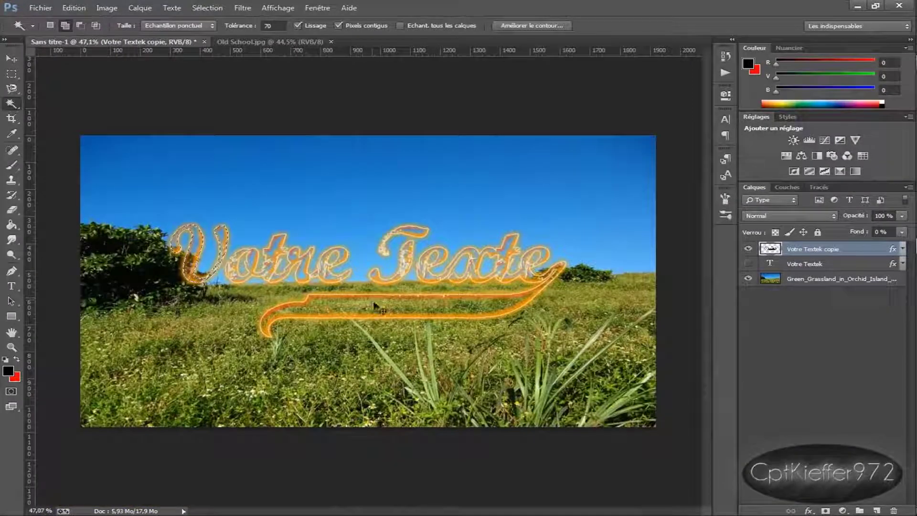
{"action": "key", "text": "ctrl+d"}
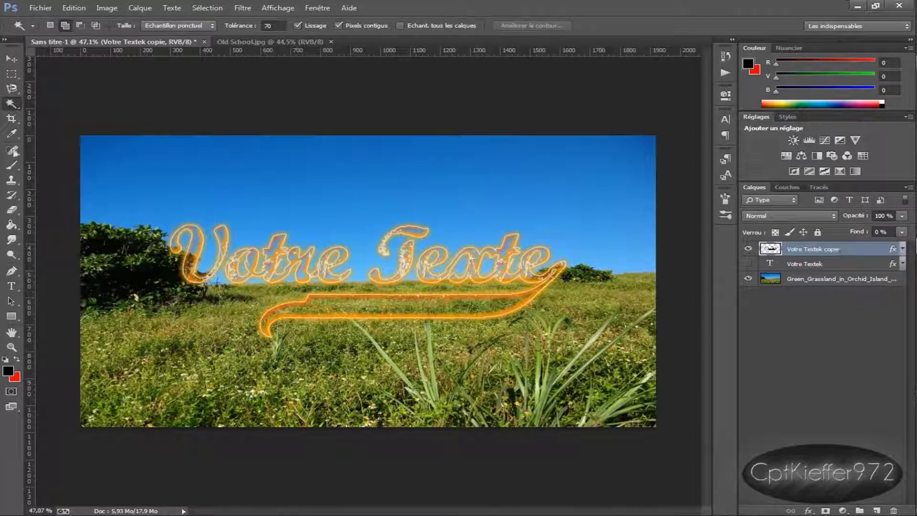
- Switch to Quick Selection and then back to the Magic Wand tool
{"action": "left_click", "coordinate": [7, 76]}
{"action": "left_click", "coordinate": [12, 103]}
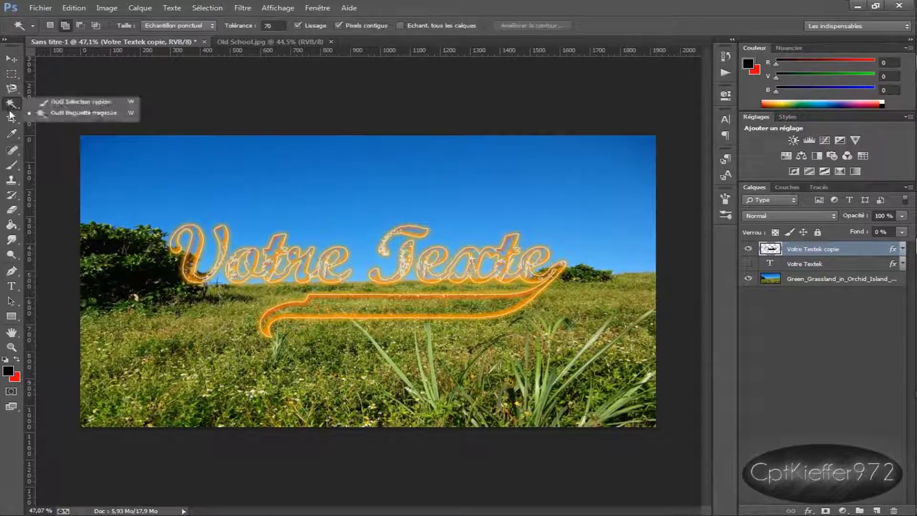
{"action": "left_click", "coordinate": [77, 102]}
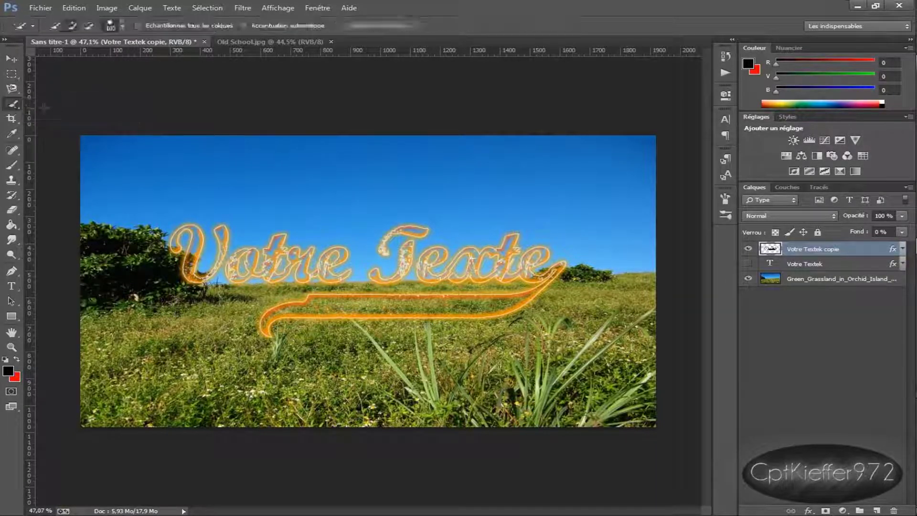
{"action": "left_click", "coordinate": [14, 103]}
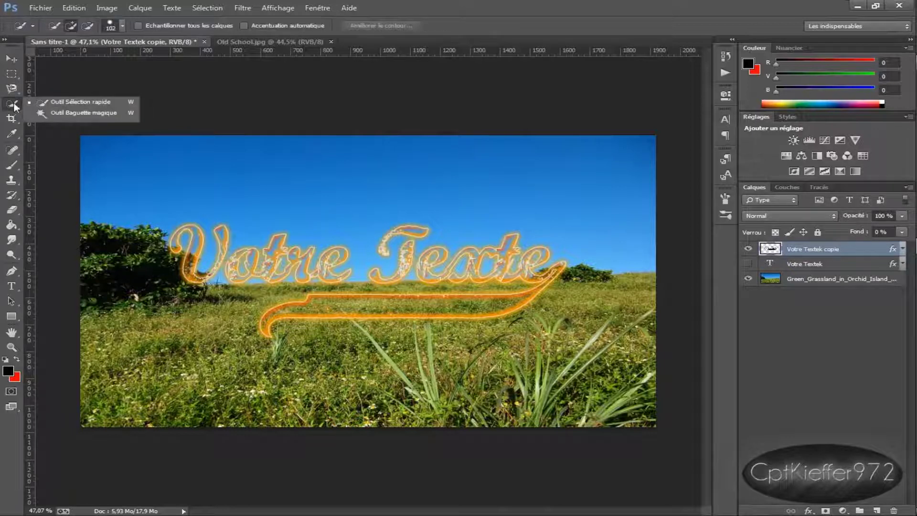
{"action": "left_click", "coordinate": [91, 113]}
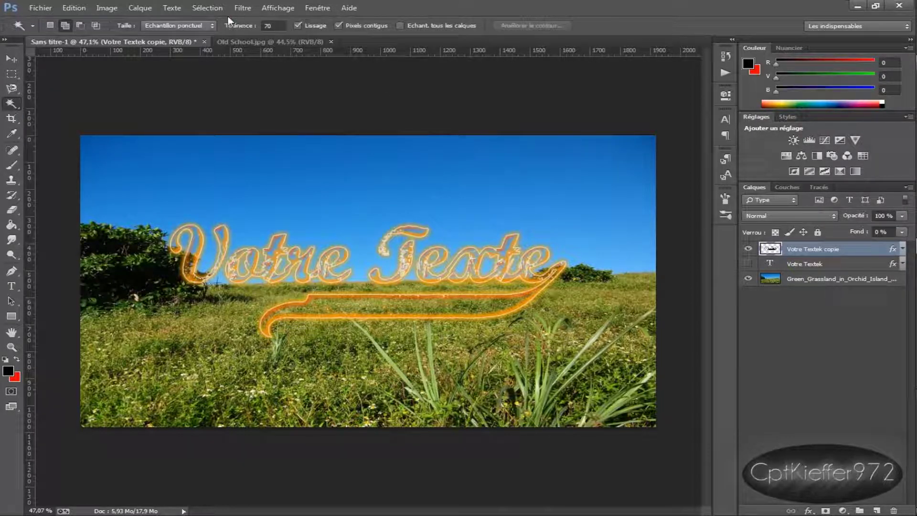
- Lower the Magic Wand tolerance from 70 to 50, leaving sample size unchanged
{"action": "key", "text": "super+plus"}
{"action": "left_click", "coordinate": [270, 25]}
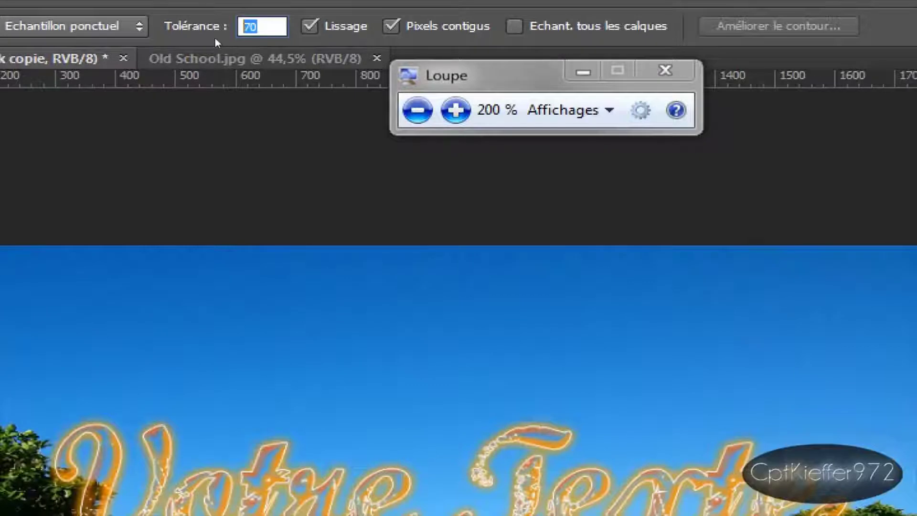
{"action": "type", "text": "50"}
{"action": "key", "text": "Return"}
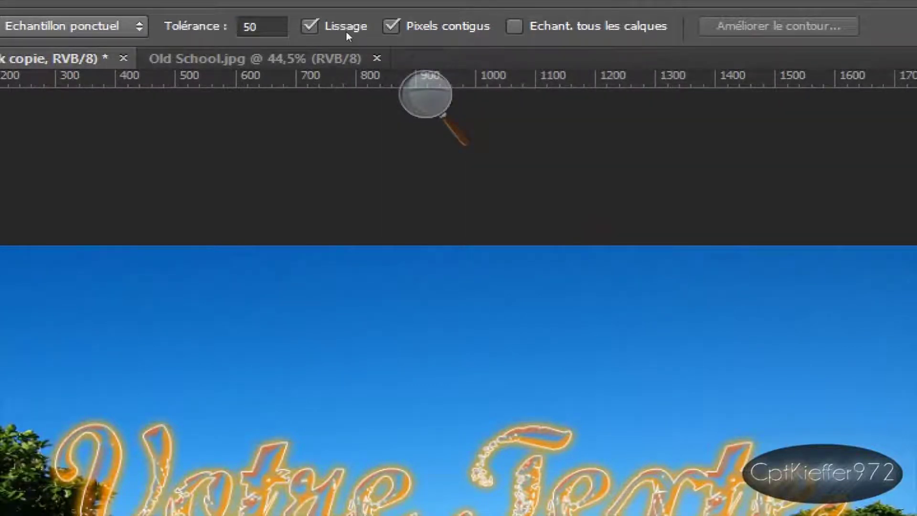
{"action": "left_click", "coordinate": [139, 25]}
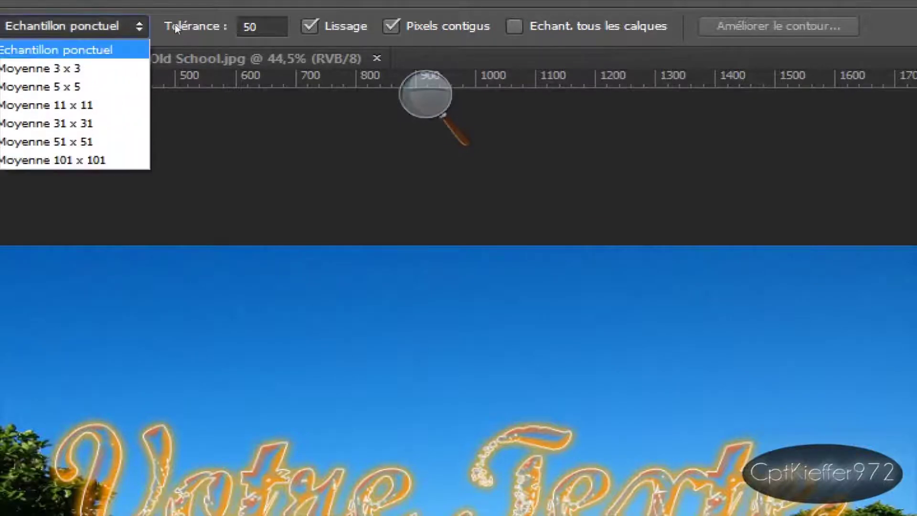
{"action": "left_click", "coordinate": [174, 24]}
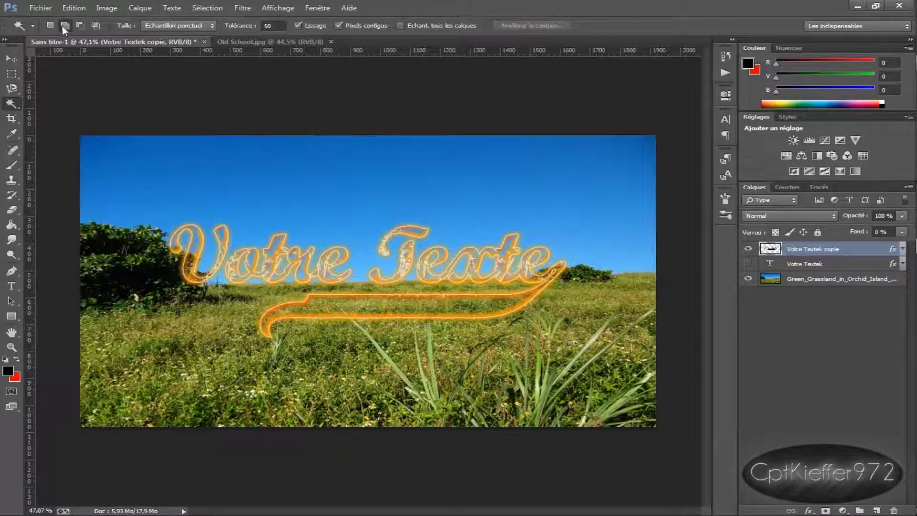
- Zoom in on Votre and Magic Wand-select the letter outlines, adding missed letter areas
{"action": "left_click", "coordinate": [192, 242]}
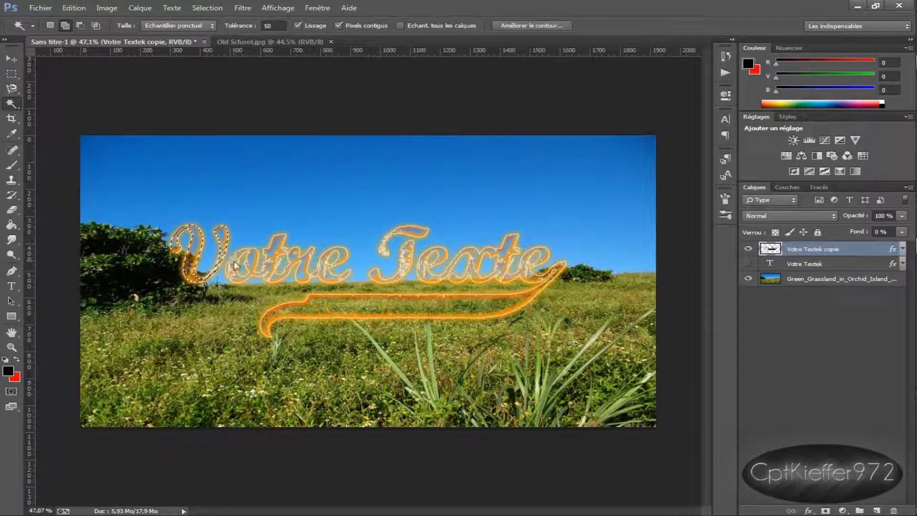
{"action": "key", "text": "ctrl+d"}
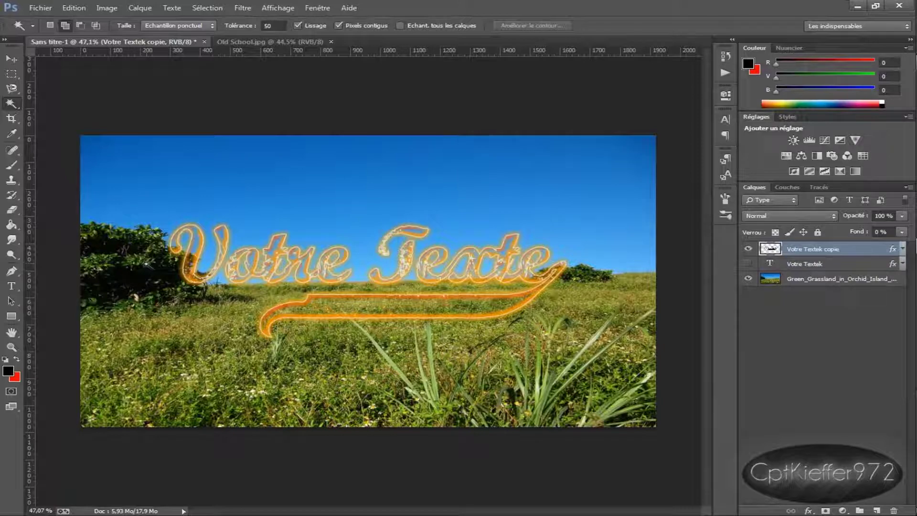
{"action": "left_click_drag", "start_coordinate": [164, 273], "coordinate": [270, 290]}
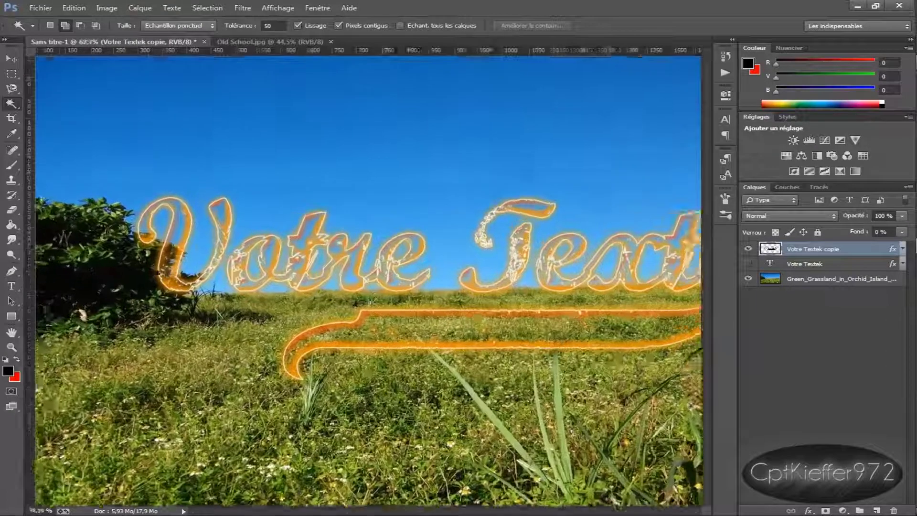
{"action": "scroll", "coordinate": [271, 290], "scroll_direction": "up", "scroll_amount": 3}
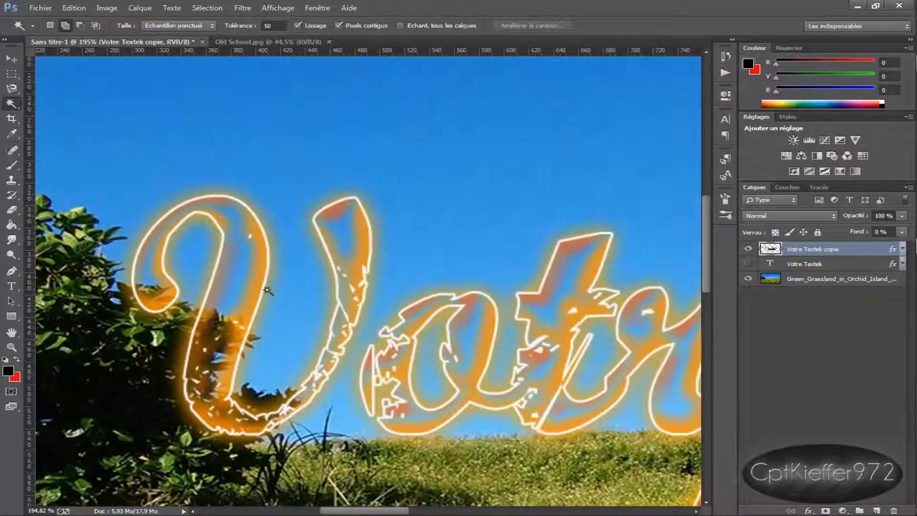
{"action": "left_click", "coordinate": [240, 277]}
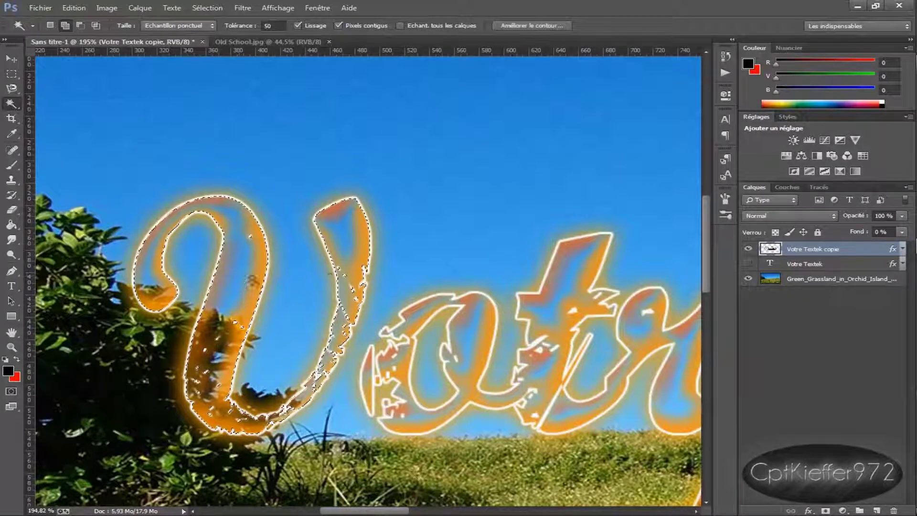
{"action": "left_click", "coordinate": [371, 400]}
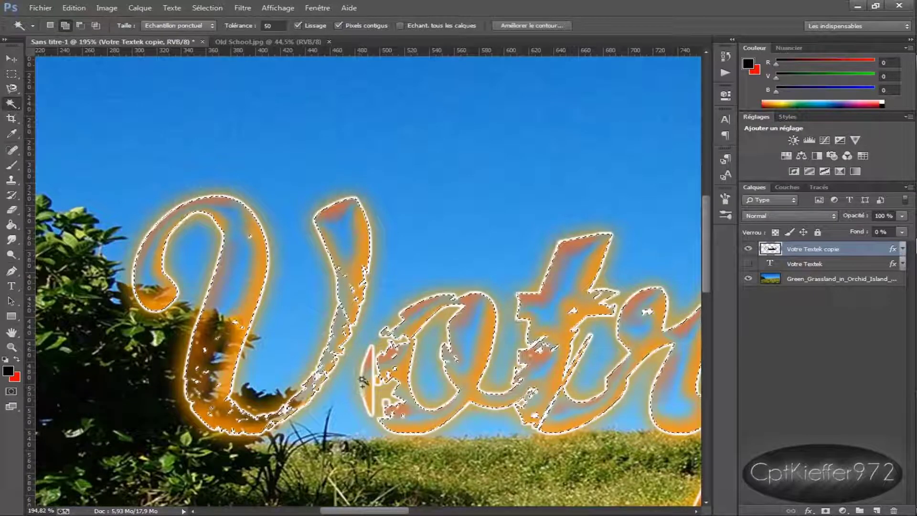
{"action": "scroll", "coordinate": [377, 391], "scroll_direction": "up", "scroll_amount": 5}
{"action": "left_click", "coordinate": [386, 380]}
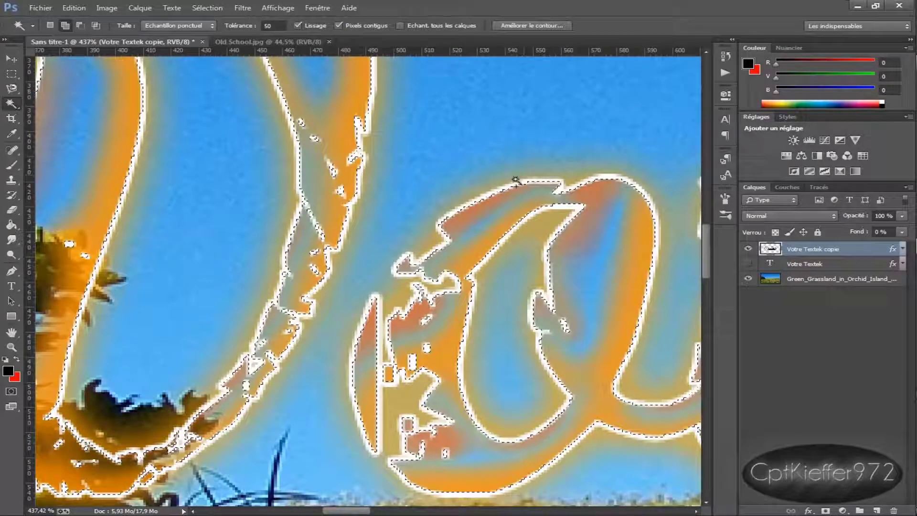
- Add the remaining glow fragments and the orange patch to the lettering selection
{"action": "scroll", "coordinate": [416, 443], "scroll_direction": "down", "scroll_amount": 3}
{"action": "scroll", "coordinate": [417, 443], "scroll_direction": "down", "scroll_amount": 3}
{"action": "scroll", "coordinate": [368, 282], "scroll_direction": "down", "scroll_amount": 1}
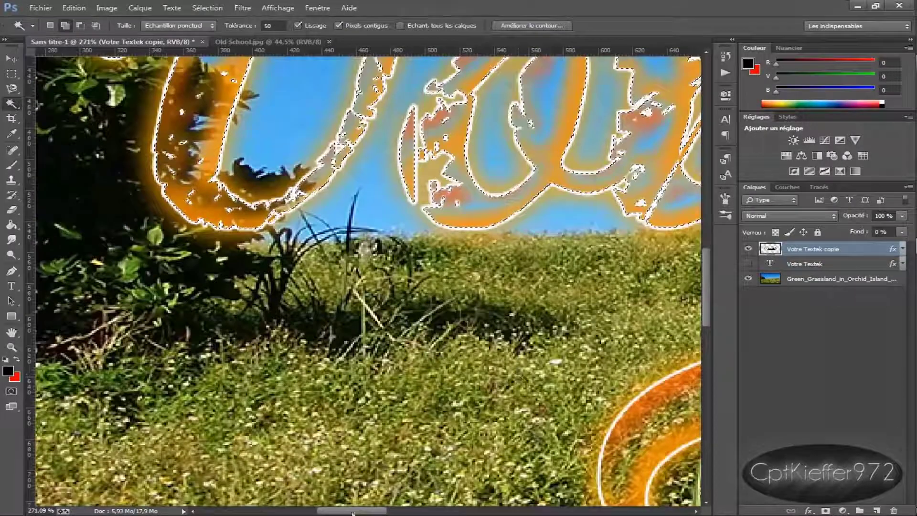
{"action": "scroll", "coordinate": [368, 281], "scroll_direction": "right", "scroll_amount": 5}
{"action": "scroll", "coordinate": [420, 286], "scroll_direction": "up", "scroll_amount": 3}
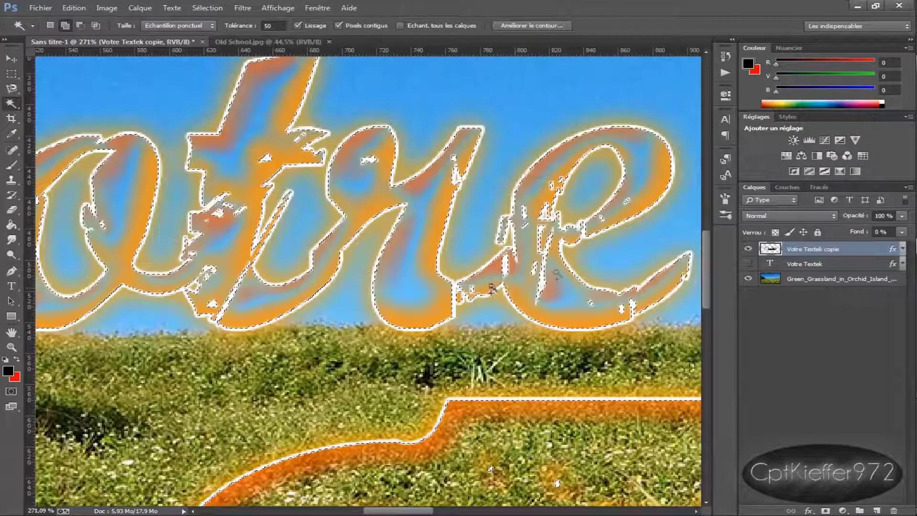
{"action": "scroll", "coordinate": [638, 206], "scroll_direction": "up", "scroll_amount": 2}
{"action": "scroll", "coordinate": [499, 289], "scroll_direction": "down", "scroll_amount": 1}
{"action": "scroll", "coordinate": [492, 371], "scroll_direction": "down", "scroll_amount": 1}
{"action": "scroll", "coordinate": [491, 371], "scroll_direction": "down", "scroll_amount": 2}
{"action": "scroll", "coordinate": [492, 372], "scroll_direction": "up", "scroll_amount": 1}
{"action": "scroll", "coordinate": [334, 315], "scroll_direction": "up", "scroll_amount": 1}
{"action": "scroll", "coordinate": [323, 311], "scroll_direction": "up", "scroll_amount": 2}
{"action": "scroll", "coordinate": [382, 327], "scroll_direction": "up", "scroll_amount": 1}
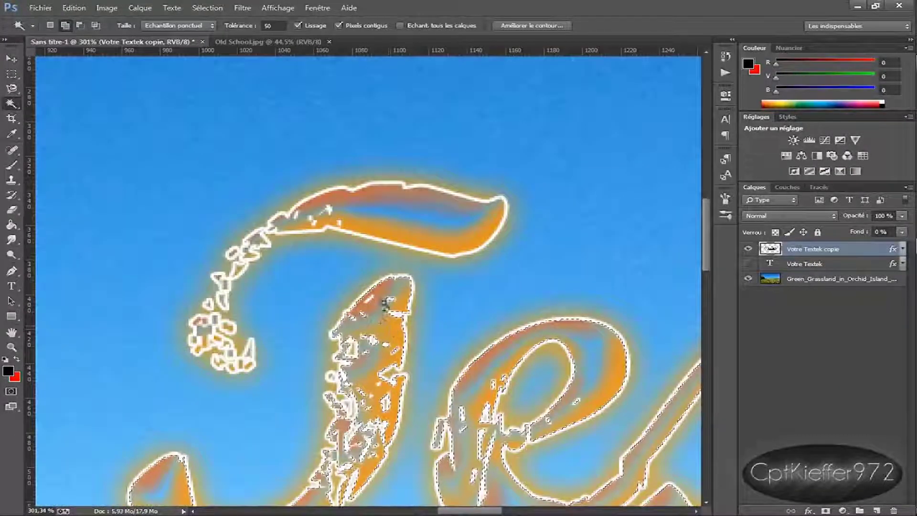
{"action": "scroll", "coordinate": [382, 327], "scroll_direction": "down", "scroll_amount": 1}
{"action": "scroll", "coordinate": [382, 327], "scroll_direction": "down", "scroll_amount": 2}
{"action": "scroll", "coordinate": [395, 145], "scroll_direction": "up", "scroll_amount": 2}
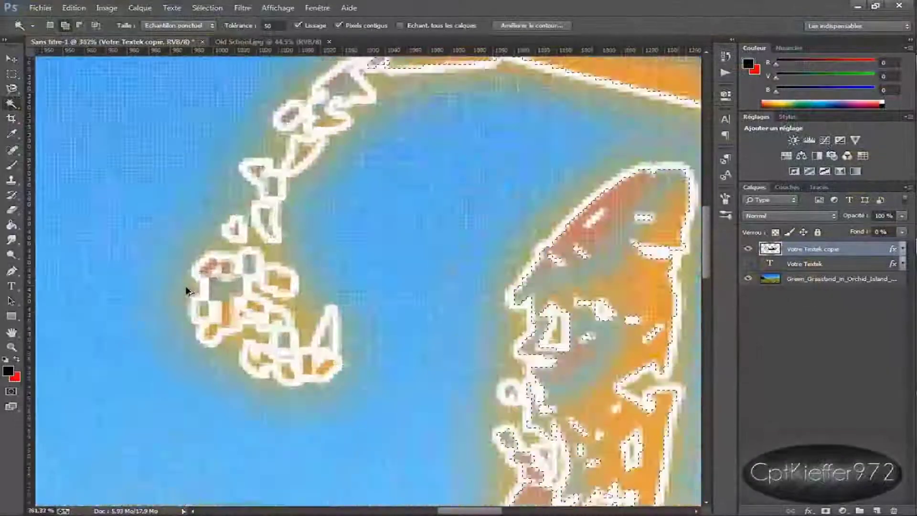
{"action": "scroll", "coordinate": [200, 301], "scroll_direction": "up", "scroll_amount": 2}
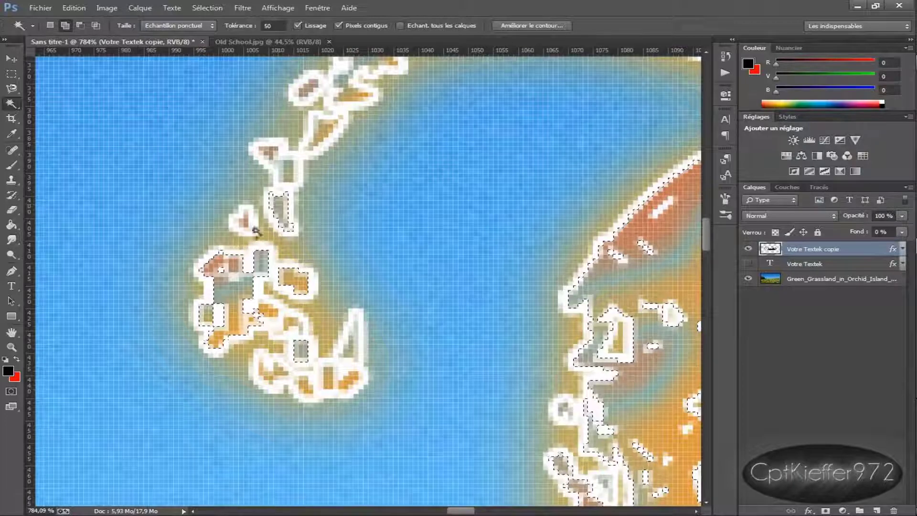
{"action": "left_click", "coordinate": [319, 130]}
{"action": "scroll", "coordinate": [317, 143], "scroll_direction": "up", "scroll_amount": 1}
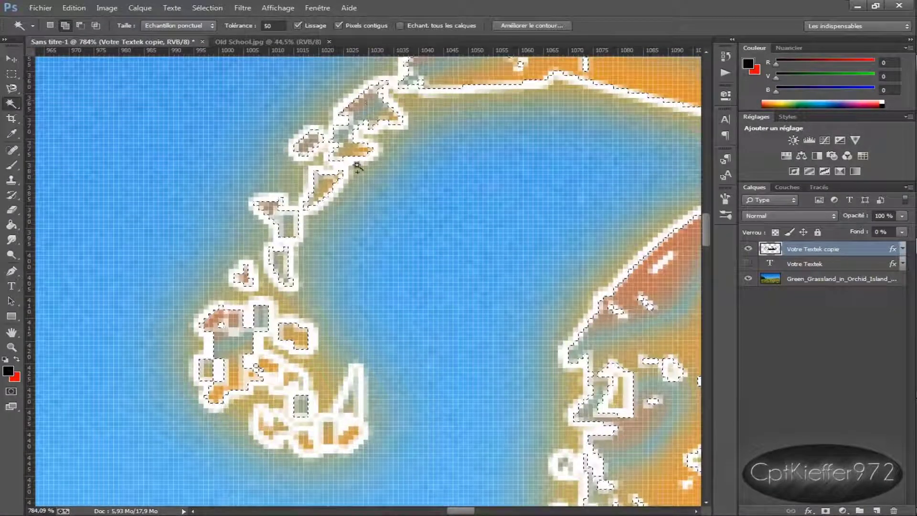
{"action": "scroll", "coordinate": [357, 166], "scroll_direction": "down", "scroll_amount": 2}
{"action": "left_click", "coordinate": [319, 334]}
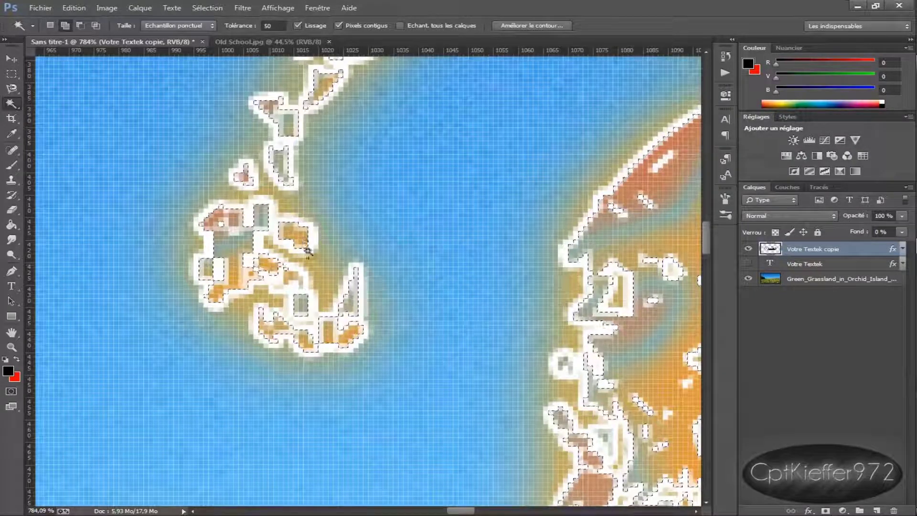
{"action": "scroll", "coordinate": [370, 327], "scroll_direction": "down", "scroll_amount": 3}
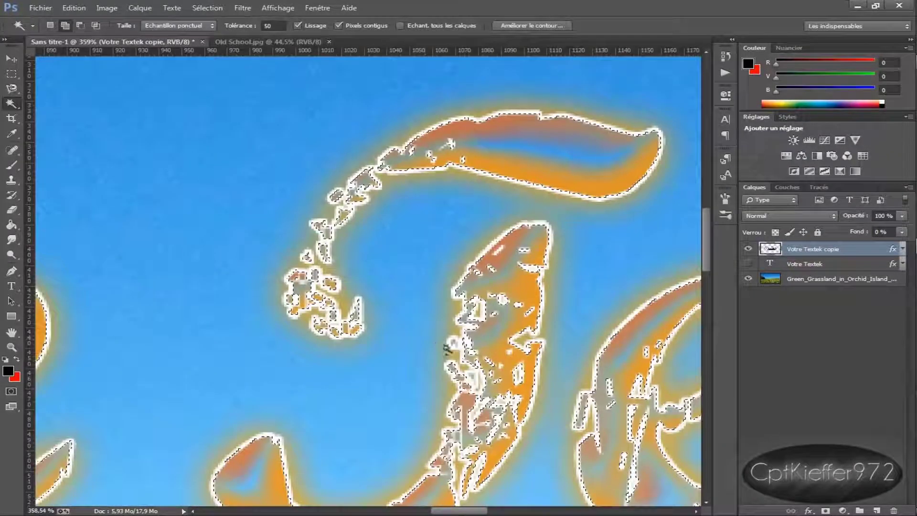
{"action": "scroll", "coordinate": [501, 375], "scroll_direction": "up", "scroll_amount": 1}
{"action": "scroll", "coordinate": [497, 392], "scroll_direction": "up", "scroll_amount": 1}
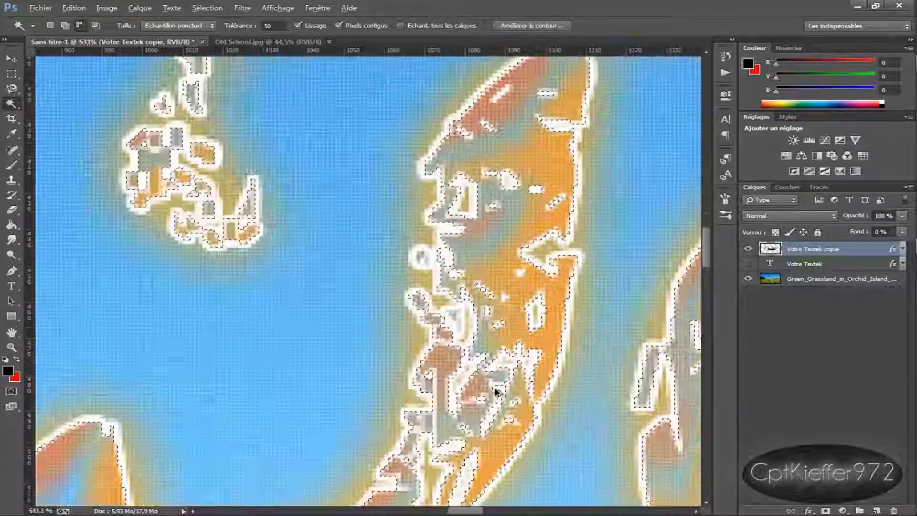
{"action": "scroll", "coordinate": [496, 391], "scroll_direction": "down", "scroll_amount": 2}
{"action": "scroll", "coordinate": [505, 309], "scroll_direction": "right", "scroll_amount": 3}
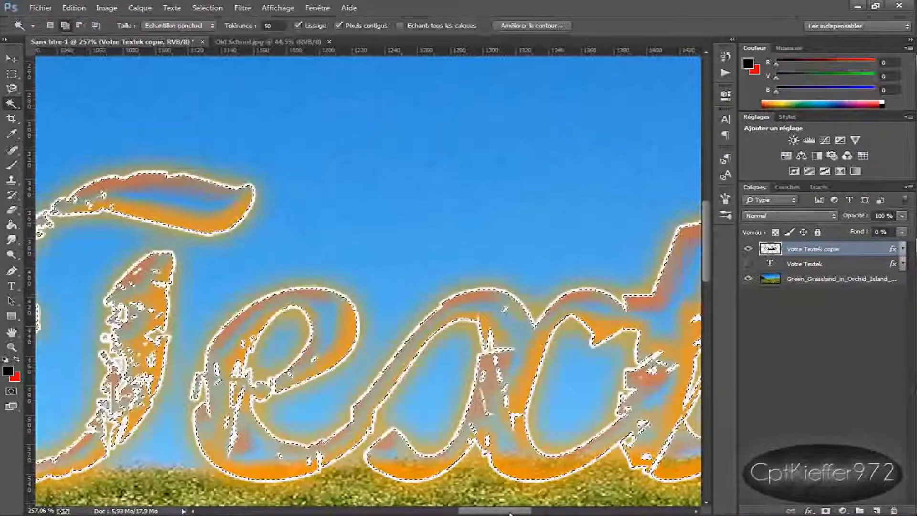
{"action": "scroll", "coordinate": [505, 310], "scroll_direction": "right", "scroll_amount": 3}
{"action": "scroll", "coordinate": [511, 353], "scroll_direction": "down", "scroll_amount": 1}
{"action": "scroll", "coordinate": [514, 398], "scroll_direction": "down", "scroll_amount": 2}
{"action": "scroll", "coordinate": [515, 398], "scroll_direction": "down", "scroll_amount": 1}
{"action": "scroll", "coordinate": [501, 334], "scroll_direction": "down", "scroll_amount": 3}
{"action": "scroll", "coordinate": [487, 277], "scroll_direction": "down", "scroll_amount": 2}
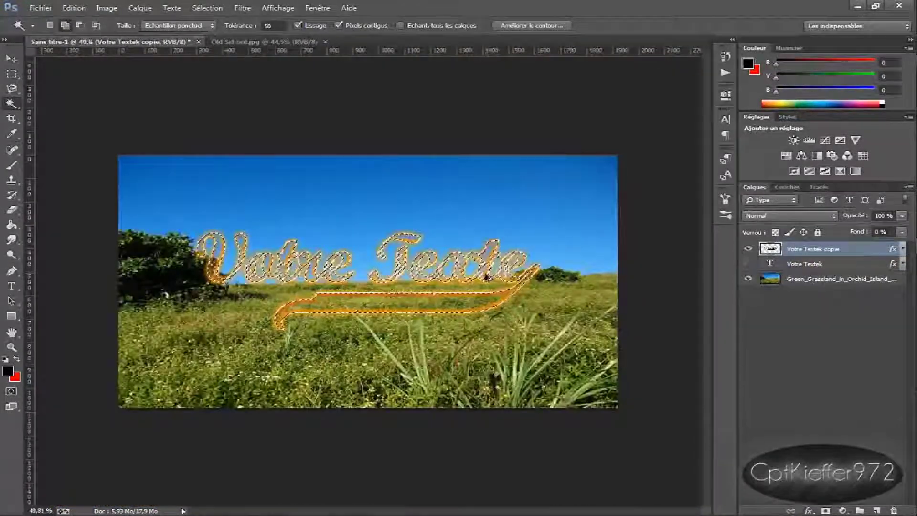
{"action": "scroll", "coordinate": [487, 277], "scroll_direction": "up", "scroll_amount": 1}
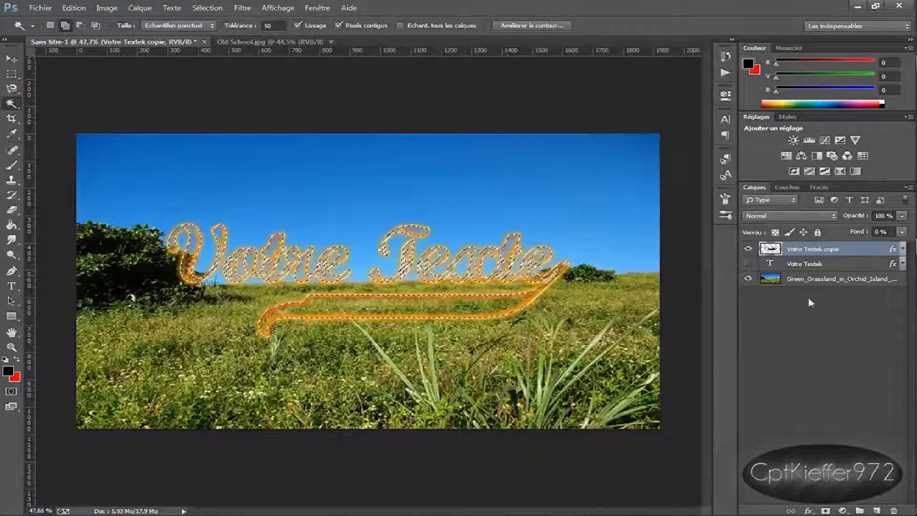
- Copy the selection from the Green_Grassland layer with Ctrl+J, then undo that copy
{"action": "left_click", "coordinate": [818, 281]}
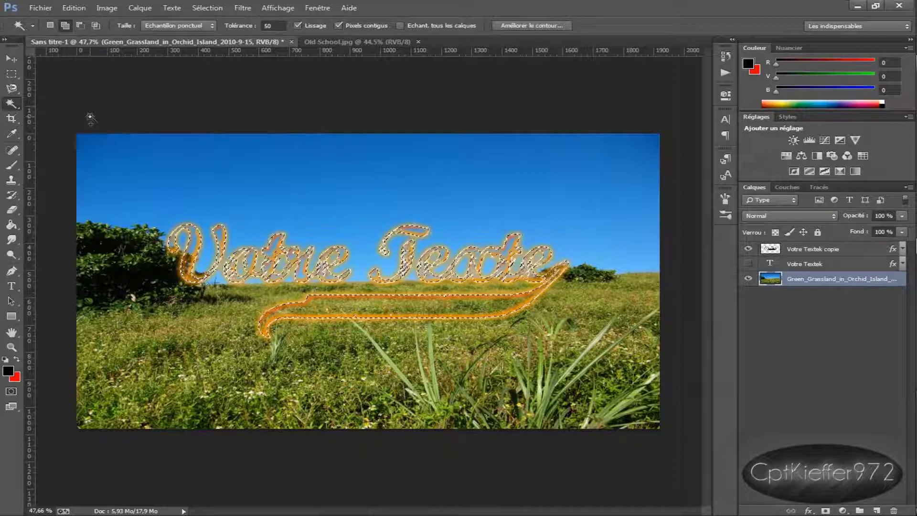
{"action": "key", "text": "ctrl+j"}
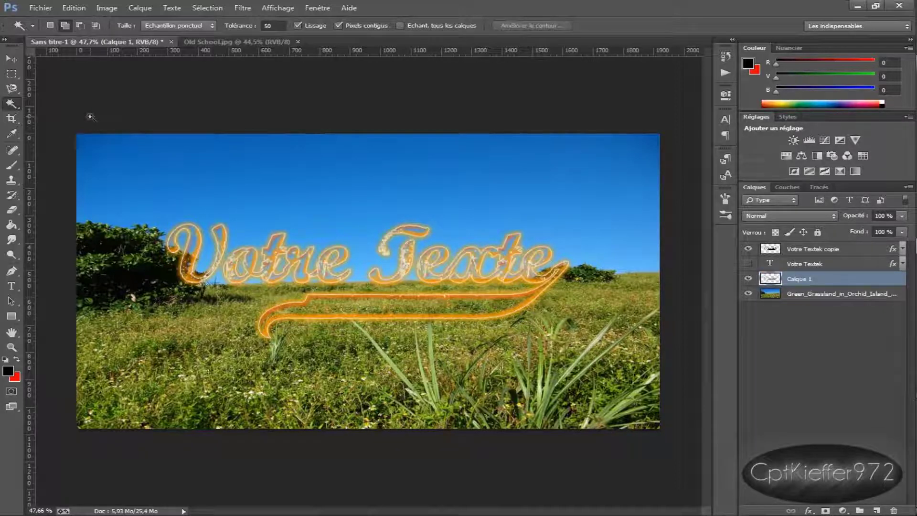
{"action": "left_click", "coordinate": [747, 248]}
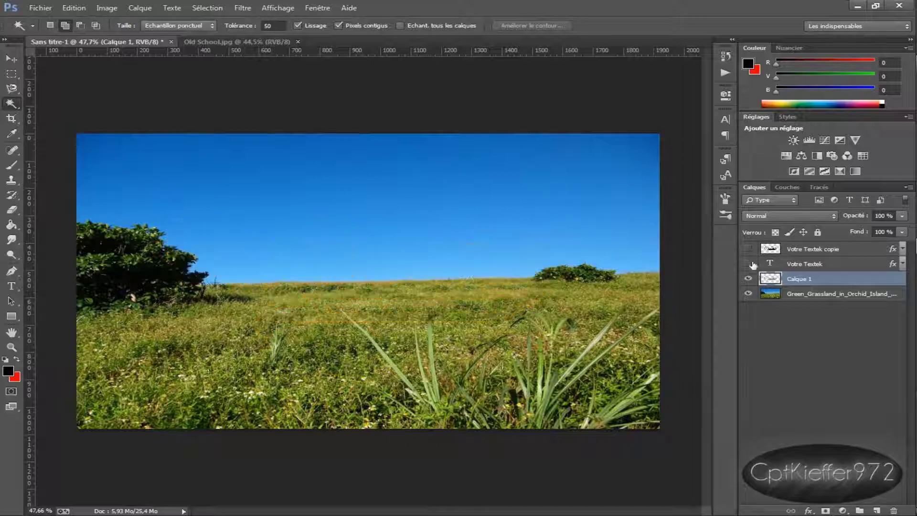
{"action": "key", "text": "ctrl+z"}
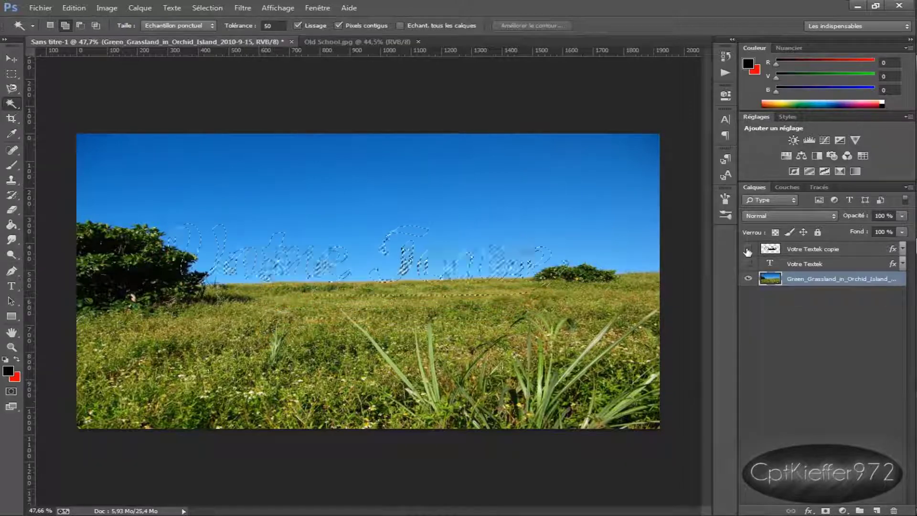
{"action": "scroll", "coordinate": [264, 266], "scroll_direction": "up", "scroll_amount": 2}
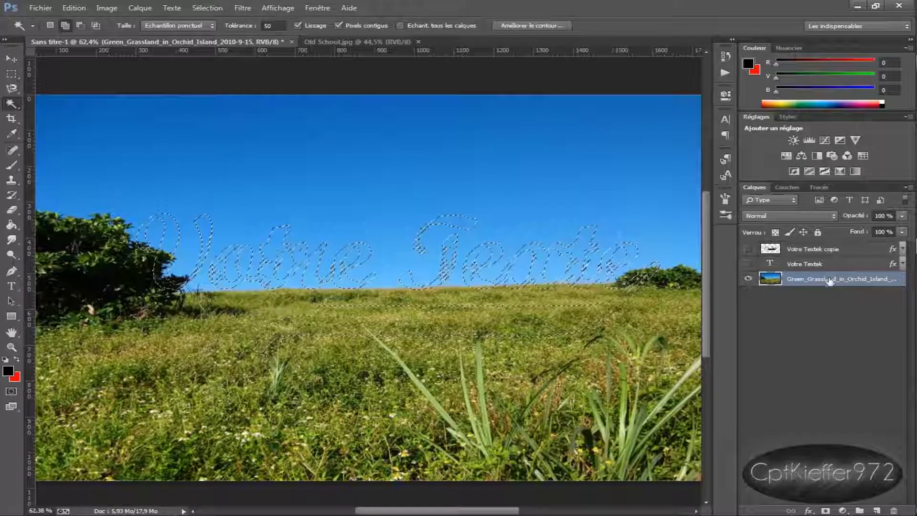
{"action": "scroll", "coordinate": [487, 300], "scroll_direction": "down", "scroll_amount": 2}
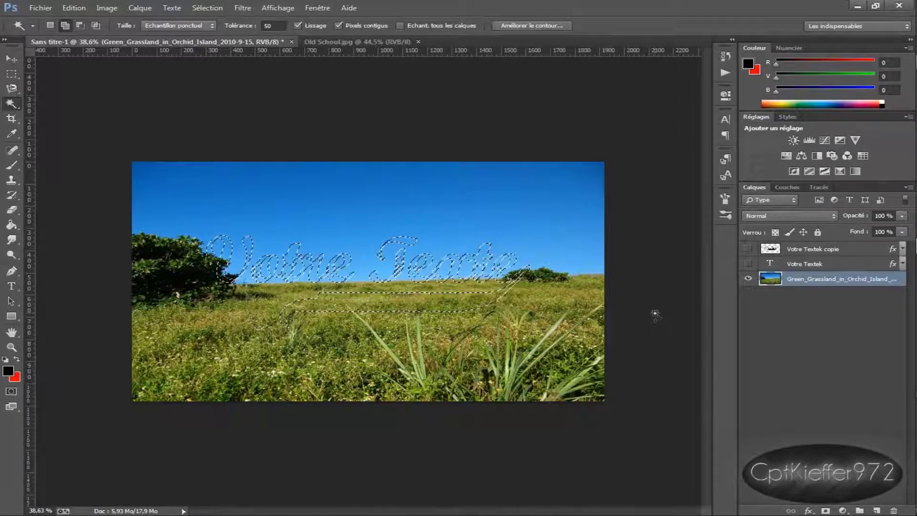
- Copy the text-shaped photo area to Calque 1, check it, and re-show Votre Textek copie
{"action": "key", "text": "ctrl+j"}
{"action": "left_click", "coordinate": [748, 294]}
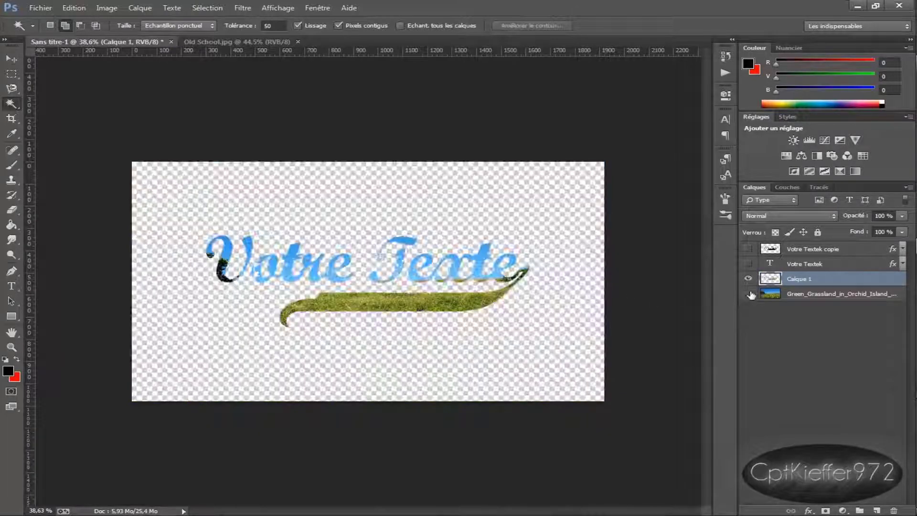
{"action": "scroll", "coordinate": [322, 318], "scroll_direction": "up", "scroll_amount": 2}
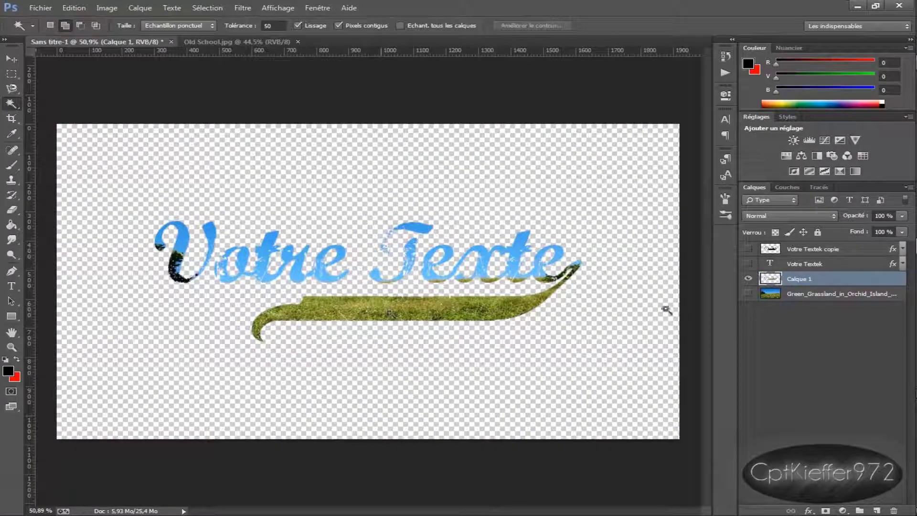
{"action": "left_click", "coordinate": [748, 293]}
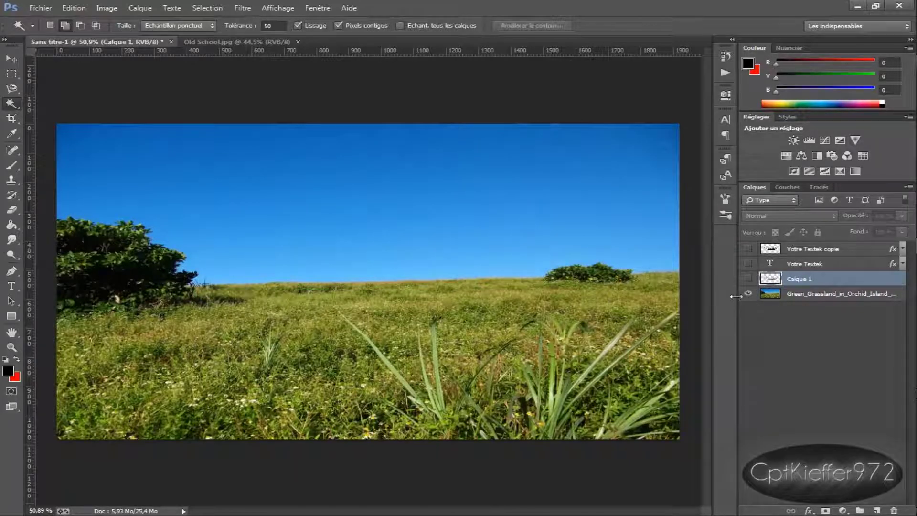
{"action": "left_click", "coordinate": [747, 293]}
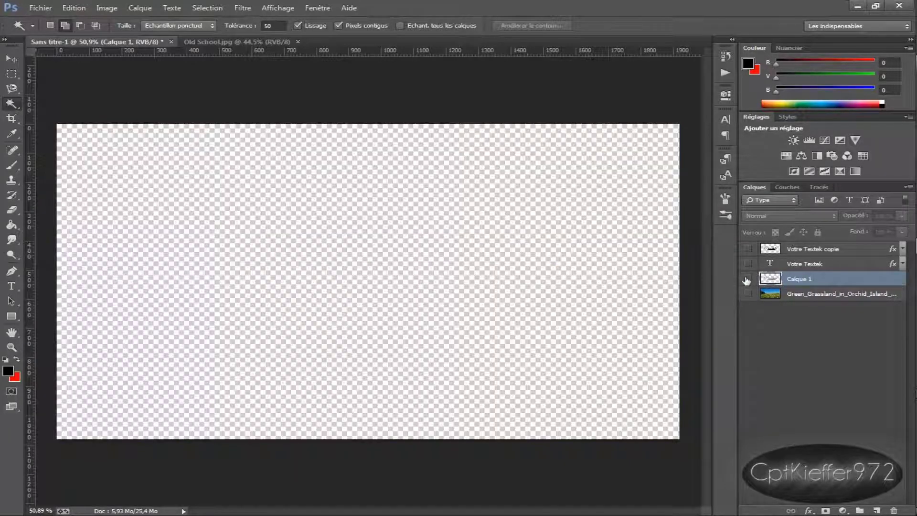
{"action": "left_click", "coordinate": [748, 293]}
{"action": "left_click", "coordinate": [764, 251]}
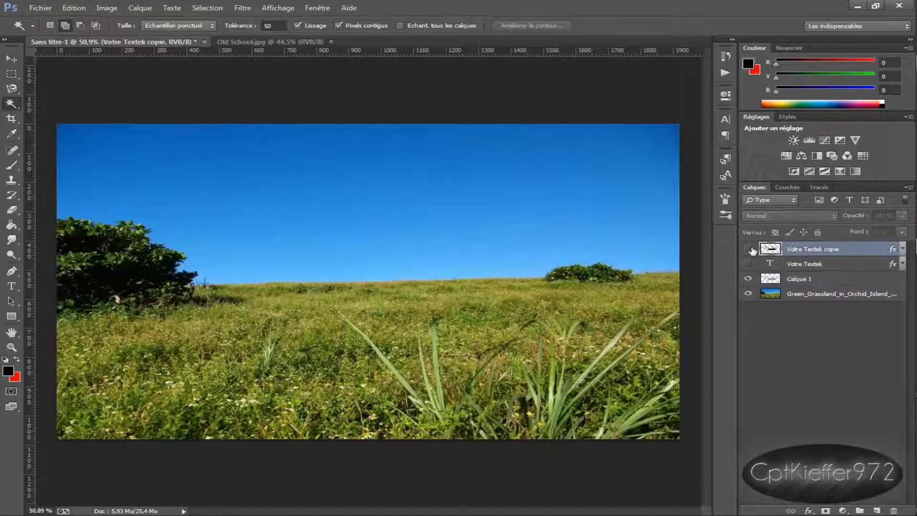
{"action": "scroll", "coordinate": [434, 296], "scroll_direction": "down", "scroll_amount": 1}
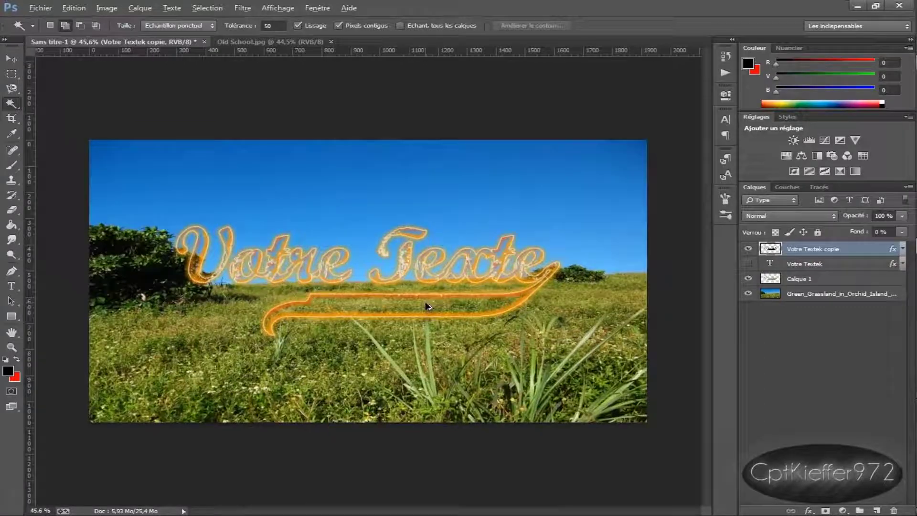
{"action": "left_click", "coordinate": [793, 293]}
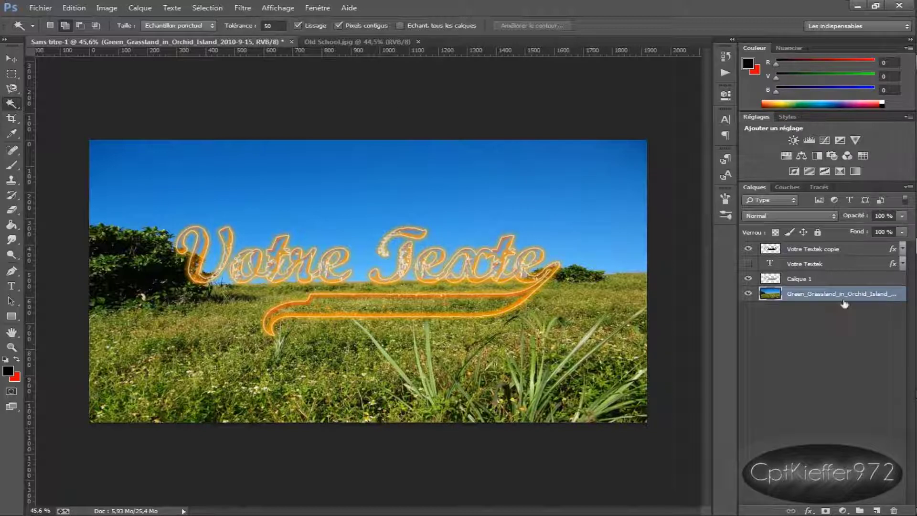
- Apply Flou gaussien with a 4-pixel radius to the Green_Grassland photo layer
{"action": "left_click", "coordinate": [243, 7]}
{"action": "mouse_move", "coordinate": [287, 167]}
{"action": "left_click", "coordinate": [510, 261]}
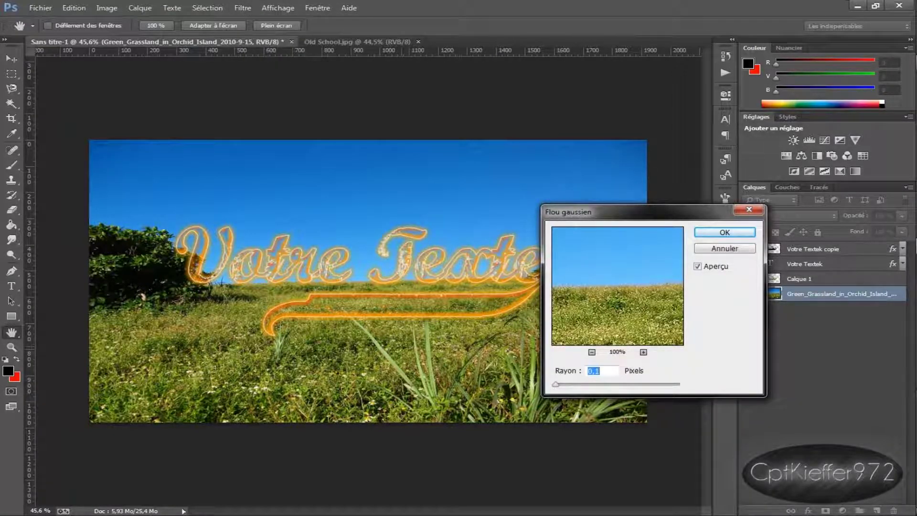
{"action": "left_click_drag", "start_coordinate": [560, 385], "coordinate": [583, 387]}
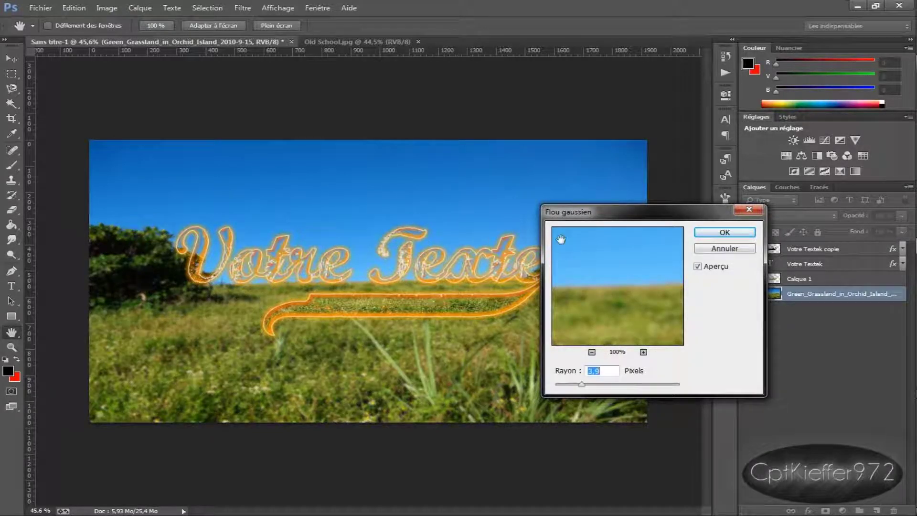
{"action": "left_click_drag", "start_coordinate": [559, 239], "coordinate": [647, 339]}
{"action": "left_click_drag", "start_coordinate": [612, 221], "coordinate": [714, 272]}
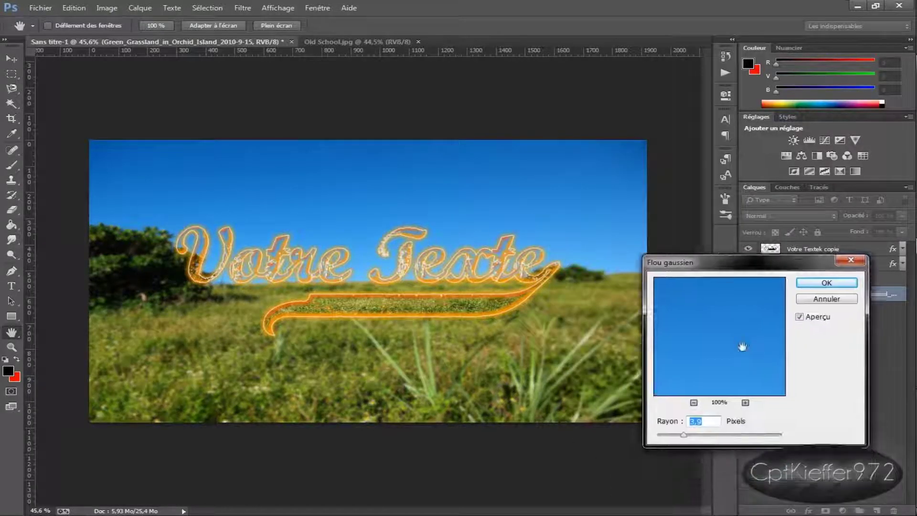
{"action": "type", "text": "4"}
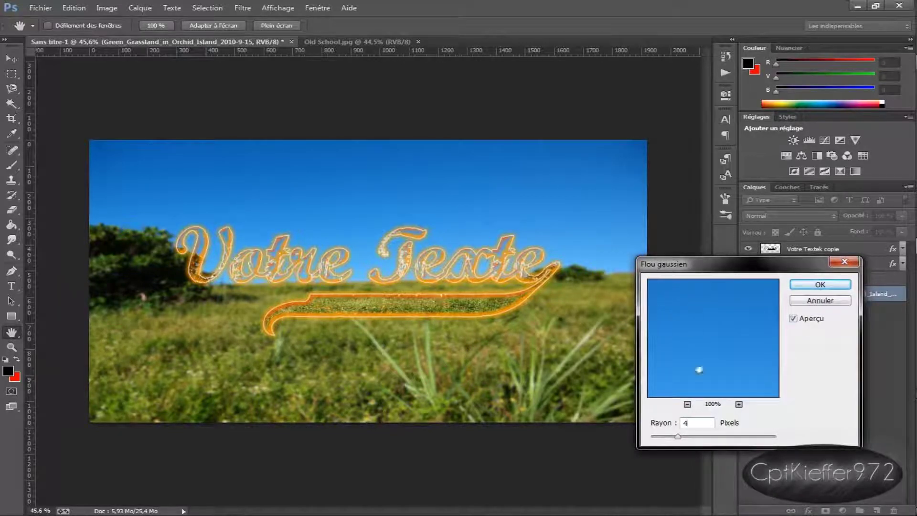
{"action": "type", "text": "5"}
{"action": "key", "text": "Return"}
- Glance at the Old School.jpg reference and return to the Votre Texte composition
{"action": "key", "text": "w"}
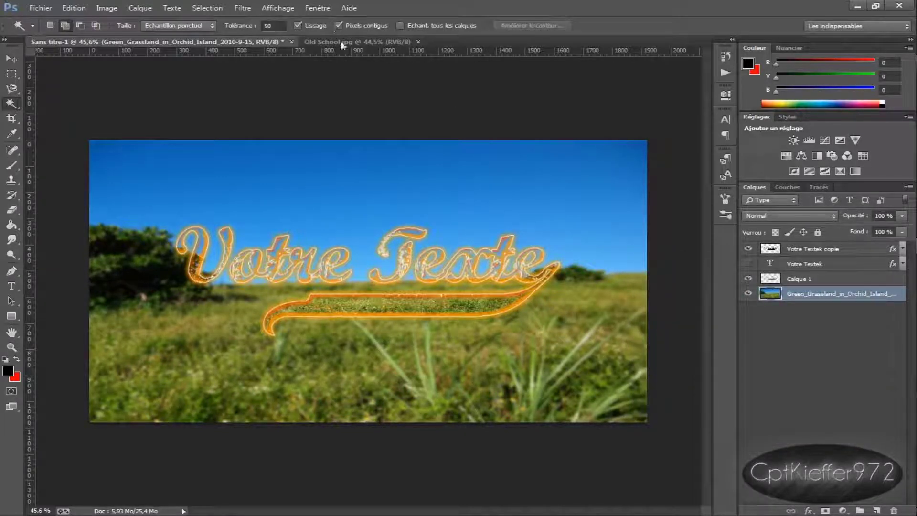
{"action": "left_click", "coordinate": [343, 42]}
{"action": "left_click", "coordinate": [206, 44]}
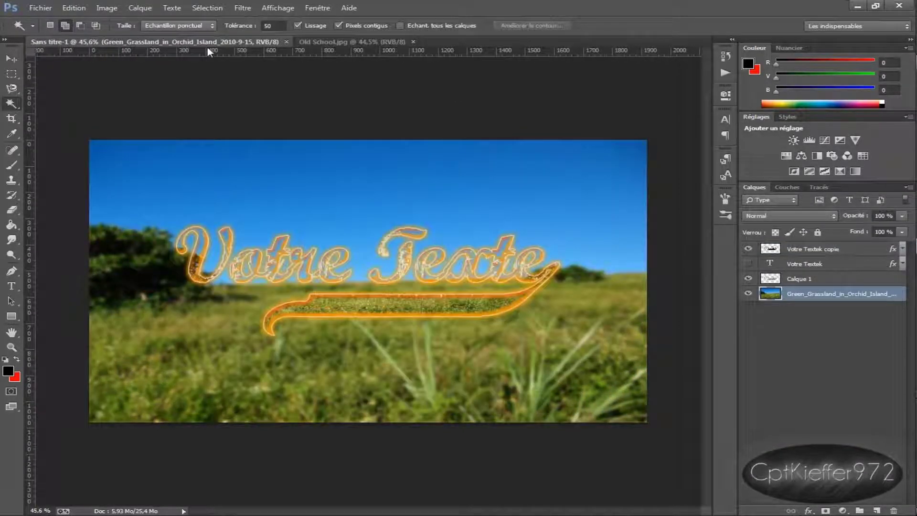
{"action": "left_click", "coordinate": [306, 43]}
{"action": "left_click", "coordinate": [224, 43]}
- Drag Votre Textek below Green_Grassland to the stack bottom, then select Votre Textek copie
{"action": "scroll", "coordinate": [225, 321], "scroll_direction": "up", "scroll_amount": 2}
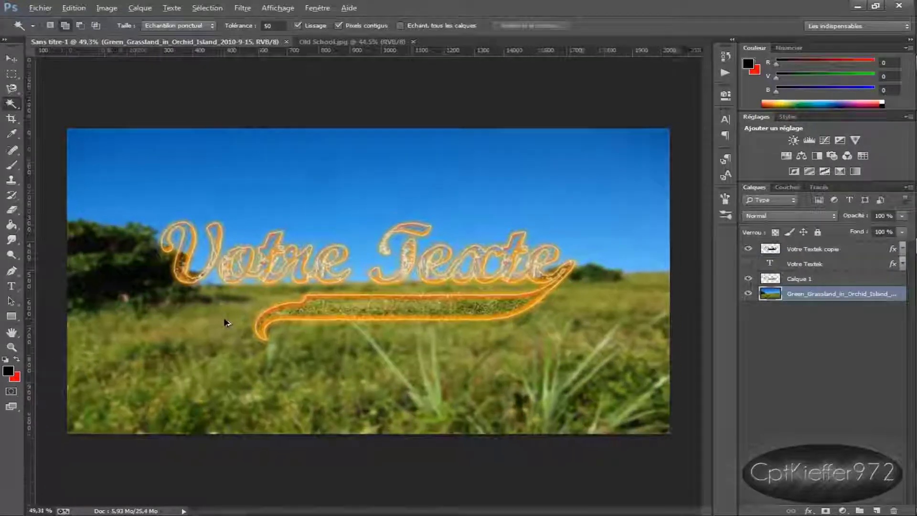
{"action": "scroll", "coordinate": [239, 332], "scroll_direction": "up", "scroll_amount": 2}
{"action": "scroll", "coordinate": [385, 321], "scroll_direction": "up", "scroll_amount": 1}
{"action": "scroll", "coordinate": [431, 321], "scroll_direction": "down", "scroll_amount": 2}
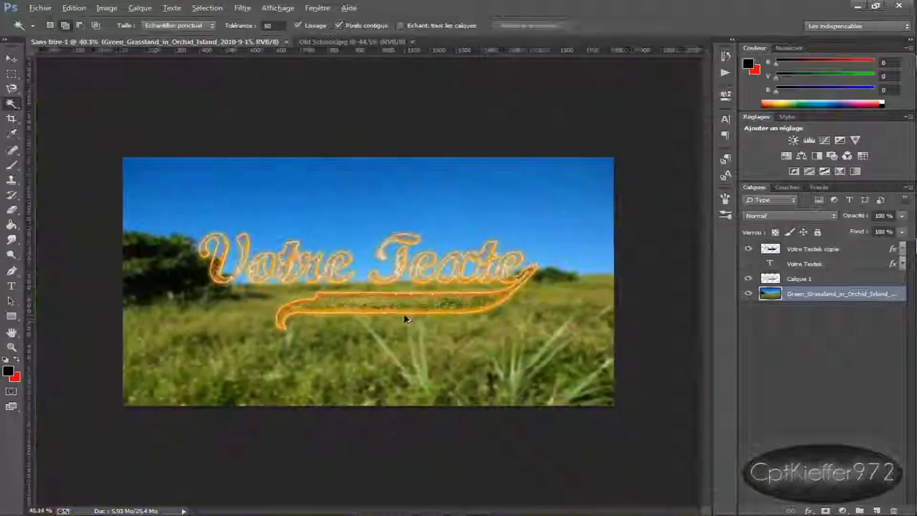
{"action": "scroll", "coordinate": [403, 317], "scroll_direction": "up", "scroll_amount": 1}
{"action": "scroll", "coordinate": [364, 316], "scroll_direction": "up", "scroll_amount": 1}
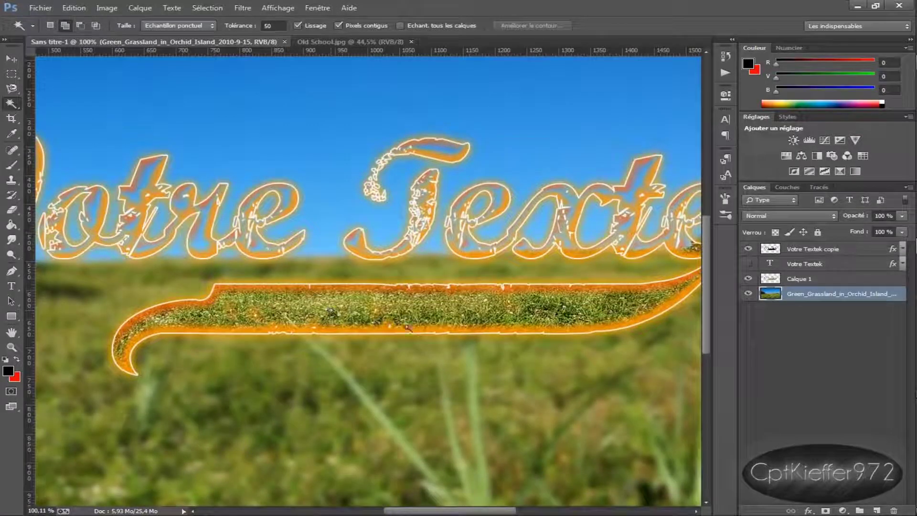
{"action": "scroll", "coordinate": [671, 248], "scroll_direction": "down", "scroll_amount": 3}
{"action": "scroll", "coordinate": [496, 254], "scroll_direction": "up", "scroll_amount": 1}
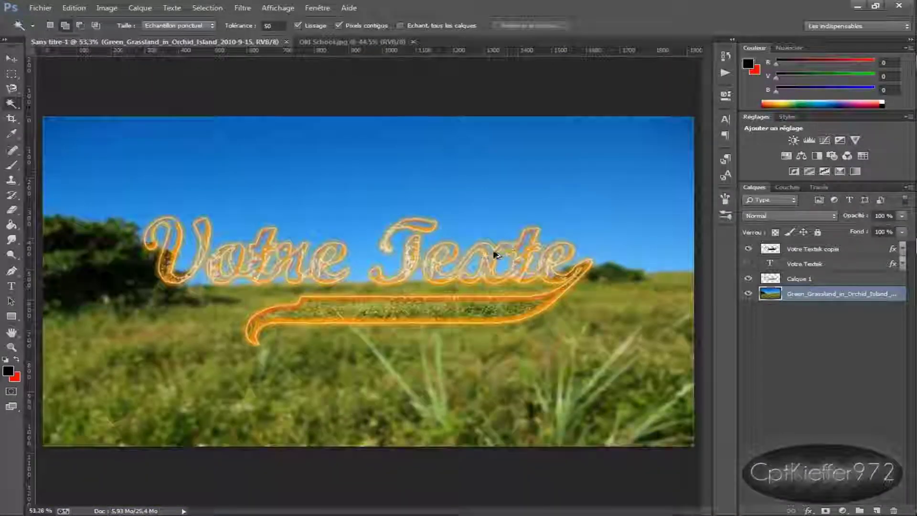
{"action": "scroll", "coordinate": [537, 289], "scroll_direction": "down", "scroll_amount": 1}
{"action": "left_click", "coordinate": [803, 283]}
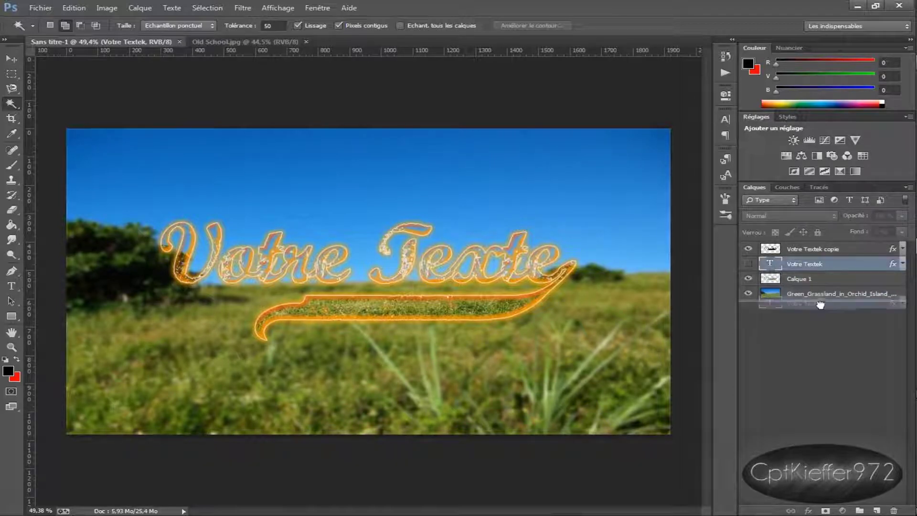
{"action": "left_click_drag", "start_coordinate": [804, 264], "coordinate": [810, 289]}
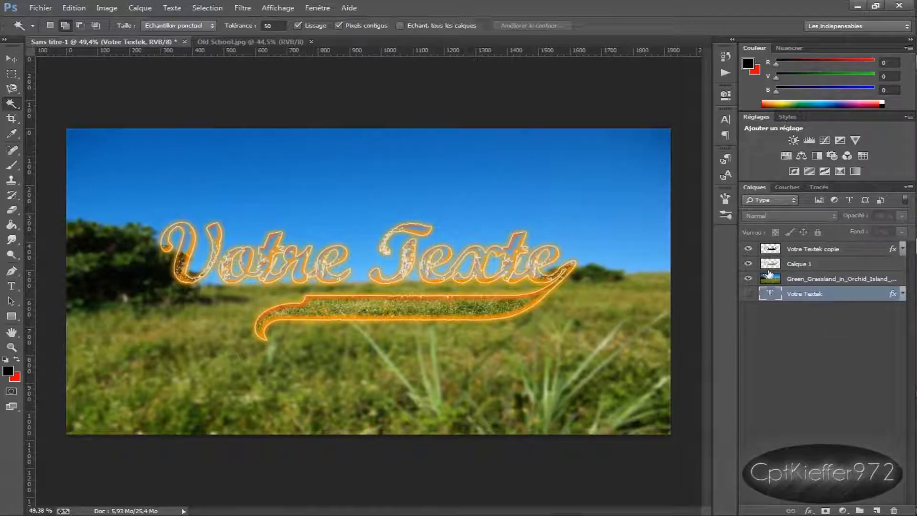
{"action": "left_click", "coordinate": [841, 249]}
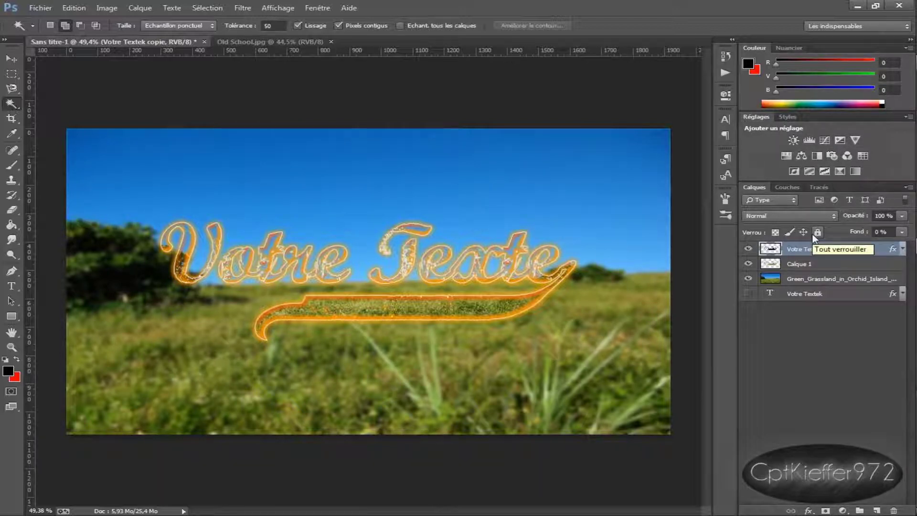
{"action": "left_click", "coordinate": [824, 140]}
{"action": "mouse_move", "coordinate": [613, 218]}
{"action": "left_mouse_down"}
{"action": "mouse_move", "coordinate": [613, 203]}
{"action": "mouse_move", "coordinate": [604, 215]}
{"action": "mouse_move", "coordinate": [628, 202]}
{"action": "mouse_move", "coordinate": [610, 233]}
{"action": "left_mouse_up"}
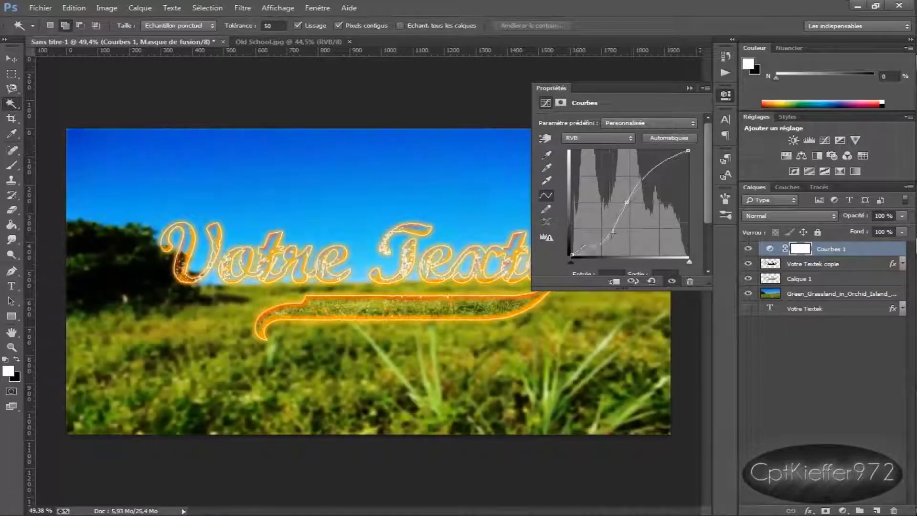
{"action": "left_click", "coordinate": [847, 252]}
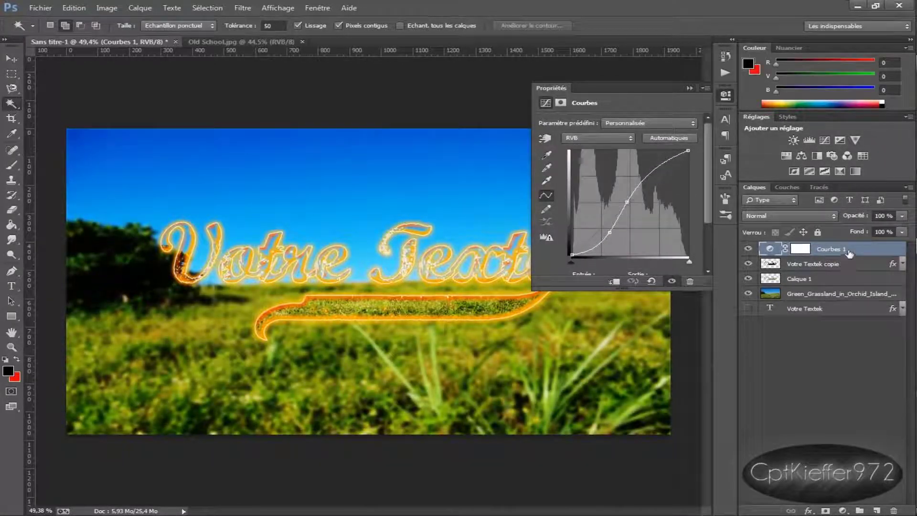
{"action": "mouse_move", "coordinate": [850, 247]}
{"action": "left_mouse_down"}
{"action": "mouse_move", "coordinate": [847, 276]}
{"action": "mouse_move", "coordinate": [835, 247]}
{"action": "left_mouse_up"}
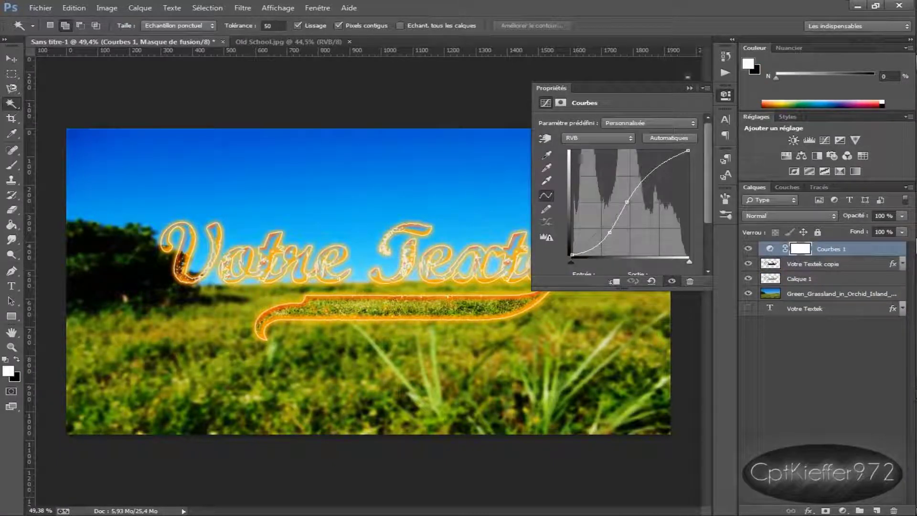
{"action": "left_click", "coordinate": [689, 88]}
{"action": "scroll", "coordinate": [400, 318], "scroll_direction": "up", "scroll_amount": 1}
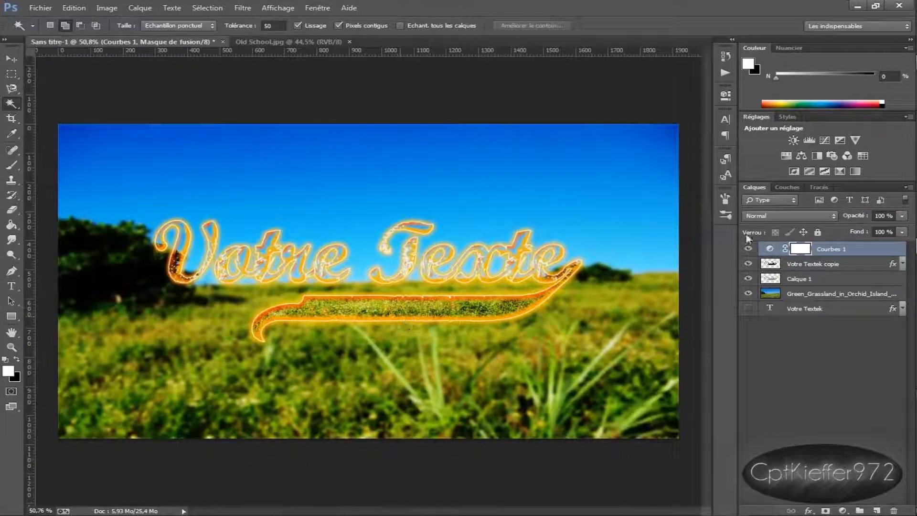
{"action": "key", "text": "Delete"}
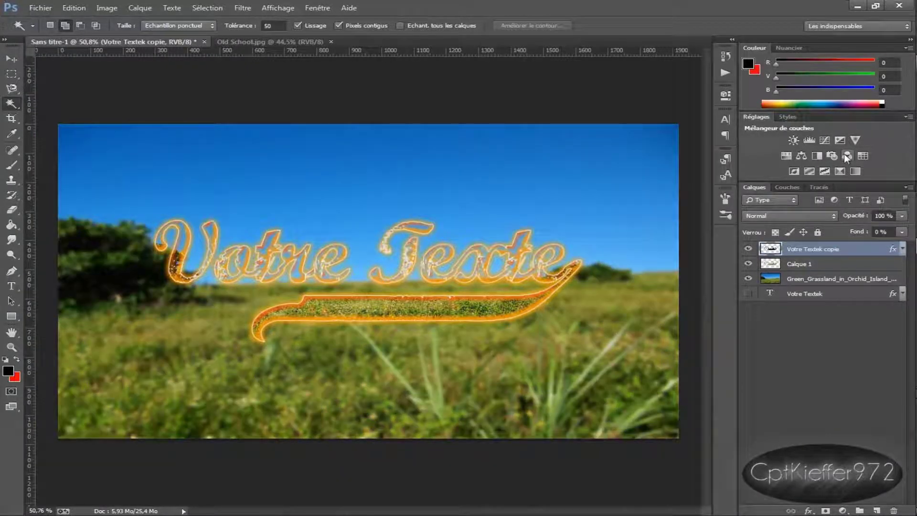
- Add a Filtre photo layer below Votre Textek copie, coloured ffba00 at 56% density
{"action": "left_click", "coordinate": [832, 155]}
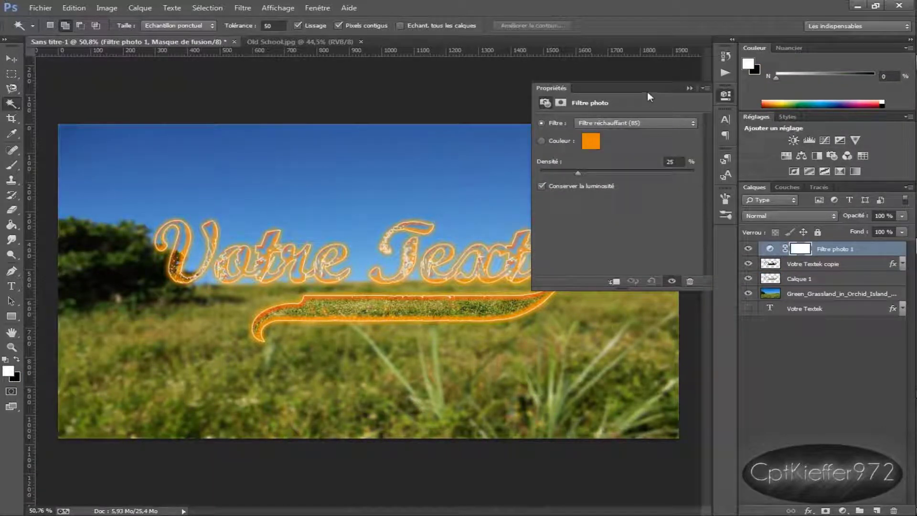
{"action": "left_click_drag", "start_coordinate": [686, 171], "coordinate": [603, 179]}
{"action": "left_click_drag", "start_coordinate": [623, 175], "coordinate": [626, 175]}
{"action": "left_click_drag", "start_coordinate": [863, 256], "coordinate": [859, 271]}
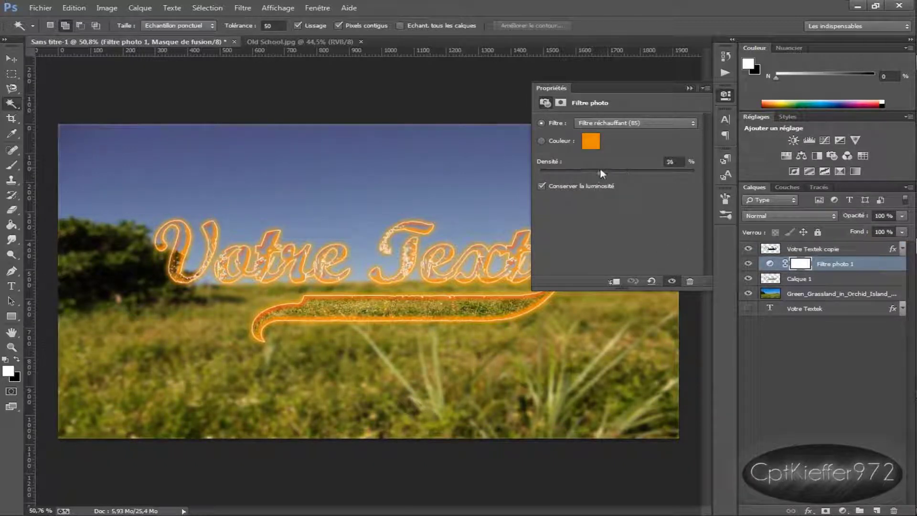
{"action": "left_click_drag", "start_coordinate": [539, 173], "coordinate": [633, 173]}
{"action": "left_click_drag", "start_coordinate": [551, 172], "coordinate": [583, 171]}
{"action": "left_click", "coordinate": [588, 144]}
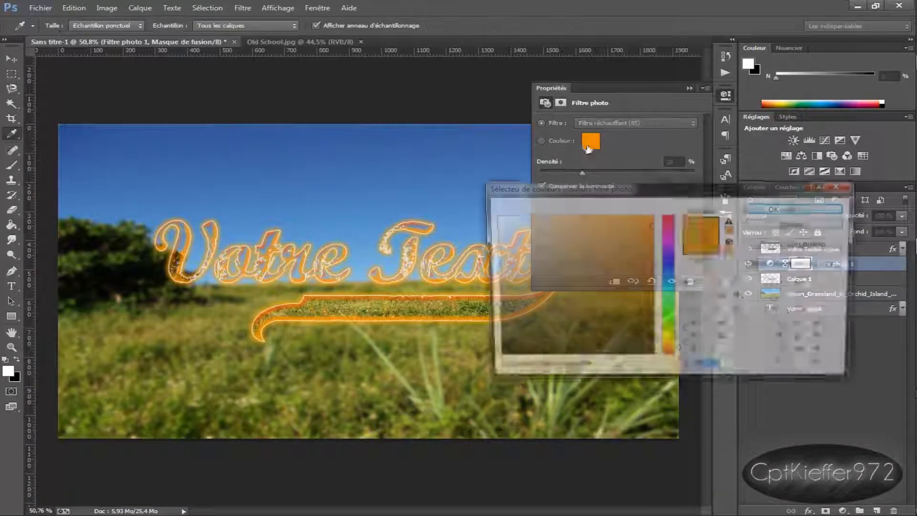
{"action": "type", "text": "ff9500"}
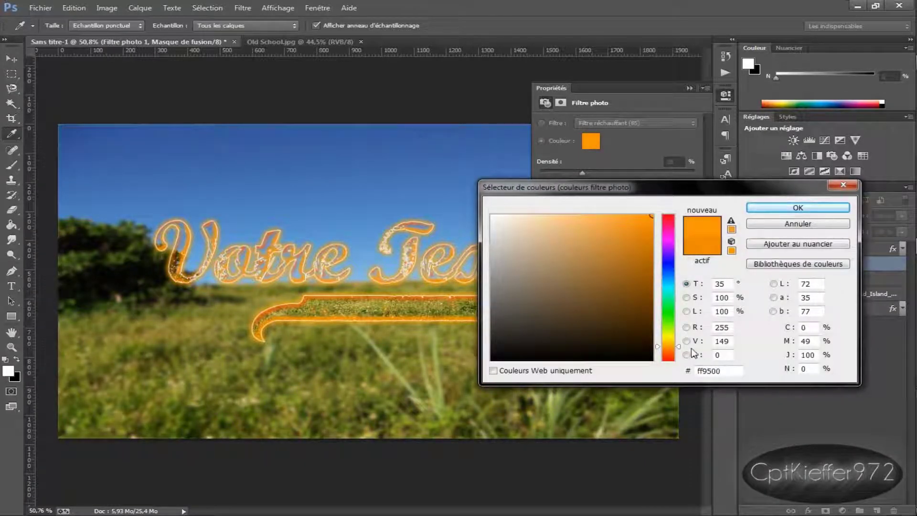
{"action": "type", "text": "ffba00"}
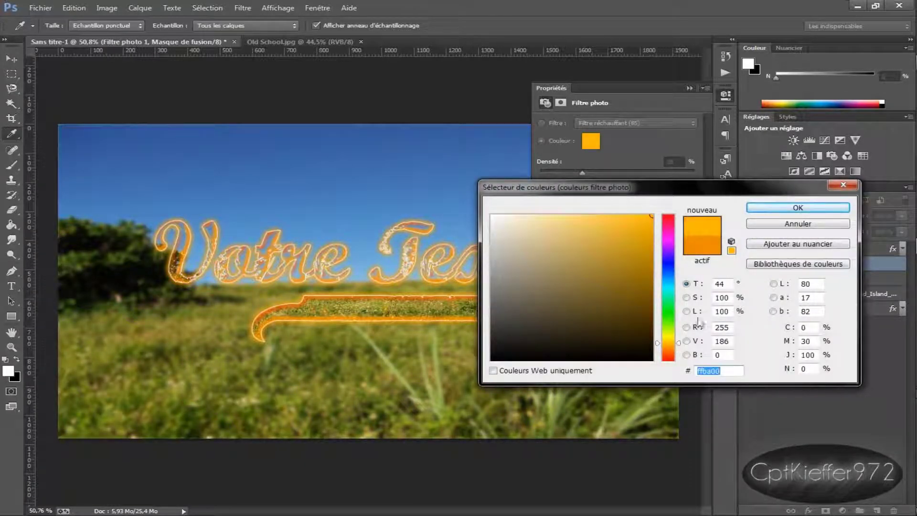
{"action": "key", "text": "Return"}
{"action": "left_click_drag", "start_coordinate": [598, 176], "coordinate": [629, 169]}
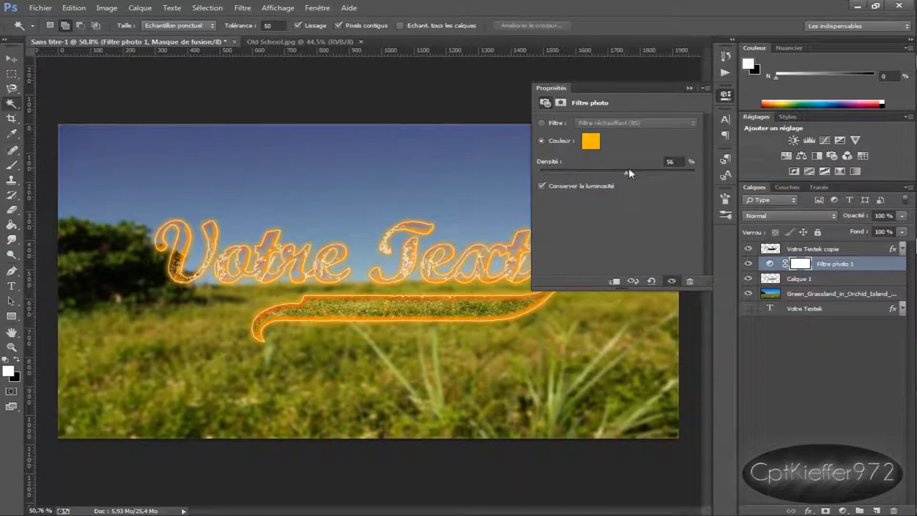
{"action": "left_click", "coordinate": [688, 87]}
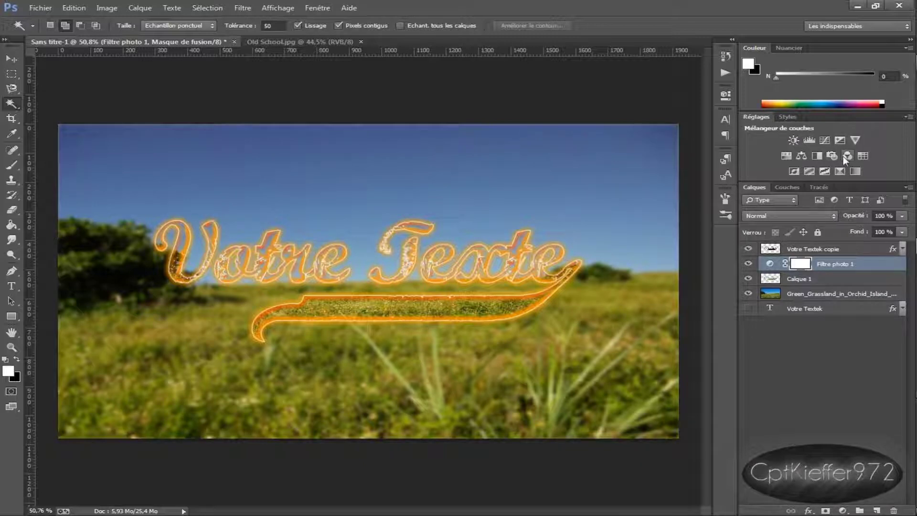
- Add a Mélangeur de couches layer with Rouge +119, Vert +35, Bleu -56
{"action": "left_click", "coordinate": [844, 157]}
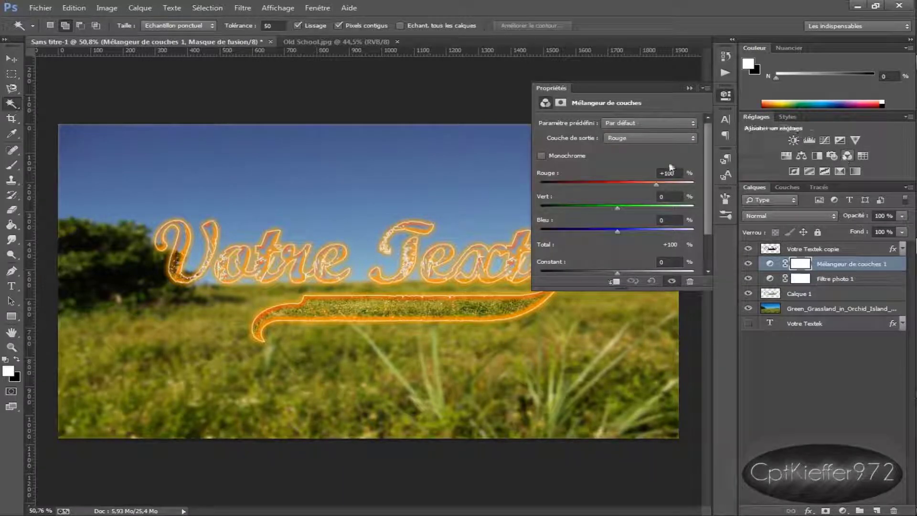
{"action": "left_click_drag", "start_coordinate": [655, 183], "coordinate": [663, 184]}
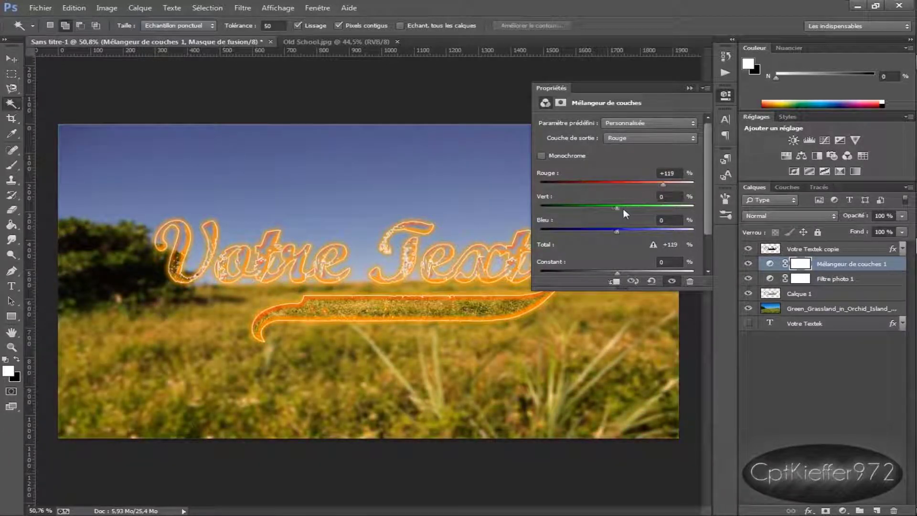
{"action": "mouse_move", "coordinate": [629, 209]}
{"action": "left_mouse_down"}
{"action": "mouse_move", "coordinate": [612, 233]}
{"action": "mouse_move", "coordinate": [595, 233]}
{"action": "left_mouse_up"}
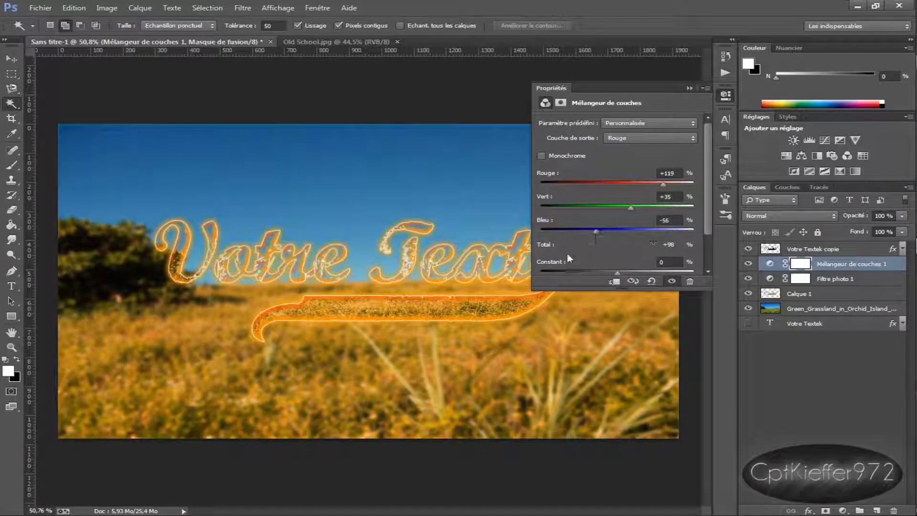
{"action": "scroll", "coordinate": [613, 268], "scroll_direction": "down", "scroll_amount": 2}
{"action": "scroll", "coordinate": [640, 238], "scroll_direction": "down", "scroll_amount": 1}
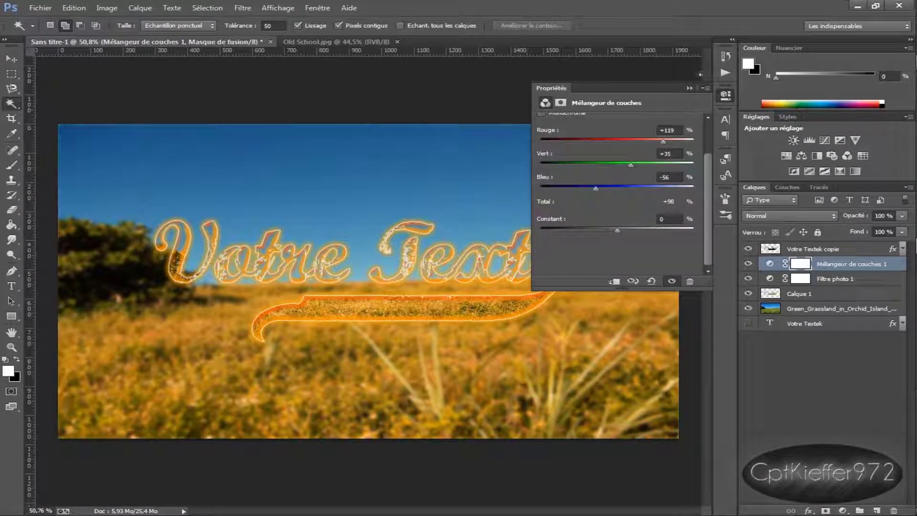
{"action": "left_click", "coordinate": [688, 91]}
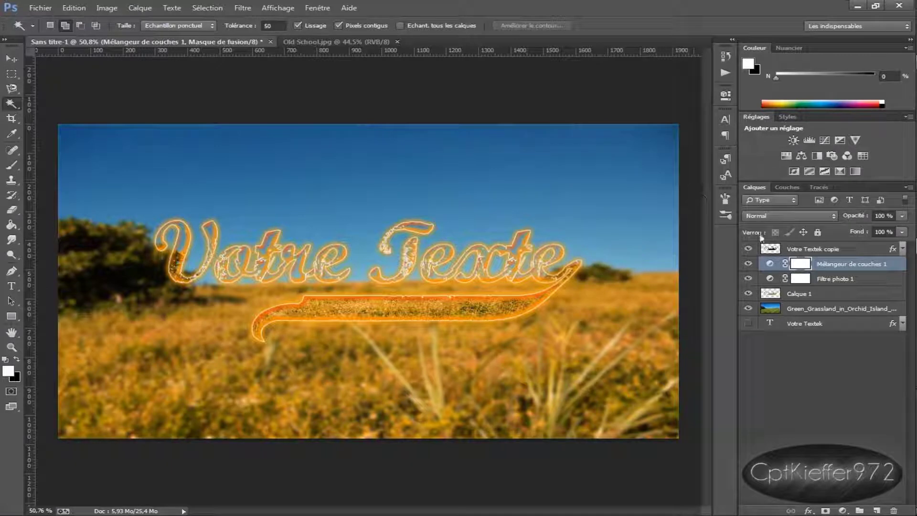
- Toggle the channel mixer off and back on to compare, then add Courbes 1
{"action": "left_click", "coordinate": [748, 264]}
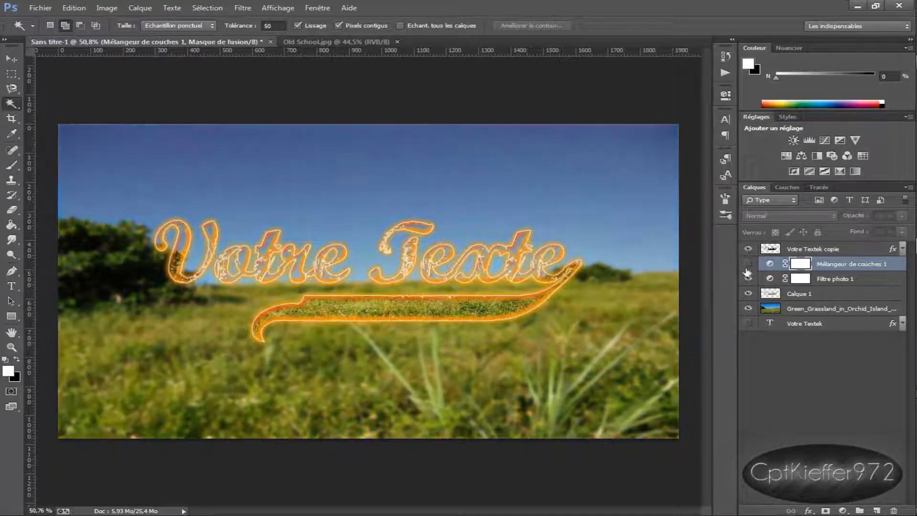
{"action": "left_click", "coordinate": [747, 265]}
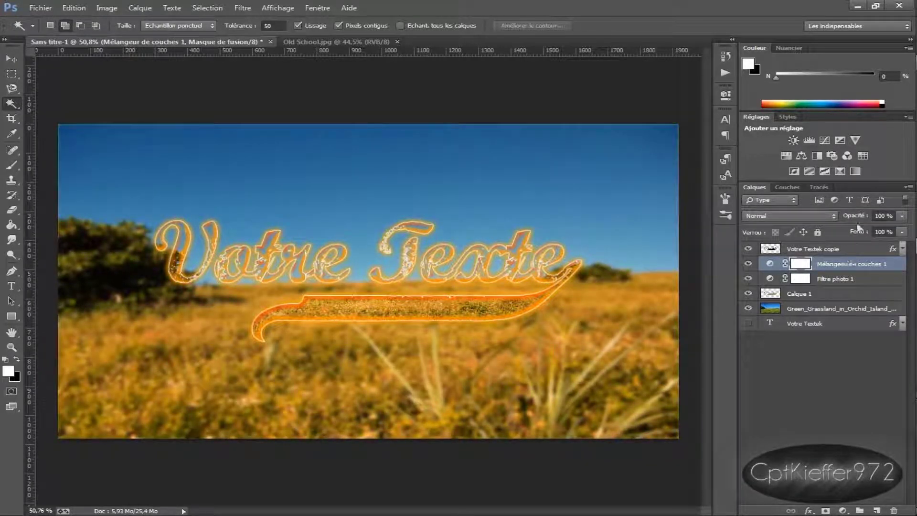
{"action": "left_click", "coordinate": [824, 140]}
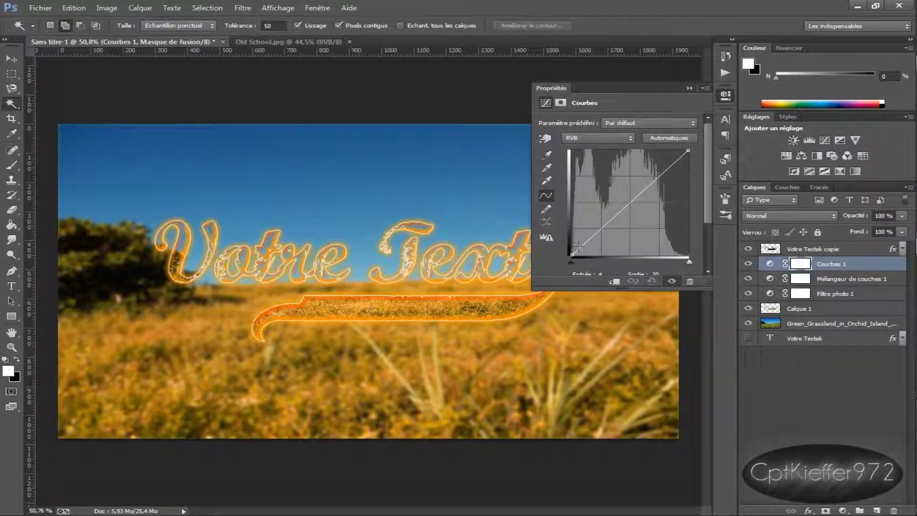
- Shape an RGB S-curve for contrast and lift the Vert channel toward yellow-green
{"action": "left_click_drag", "start_coordinate": [580, 245], "coordinate": [582, 248]}
{"action": "mouse_move", "coordinate": [655, 180]}
{"action": "left_mouse_down"}
{"action": "mouse_move", "coordinate": [661, 170]}
{"action": "mouse_move", "coordinate": [635, 191]}
{"action": "left_mouse_up"}
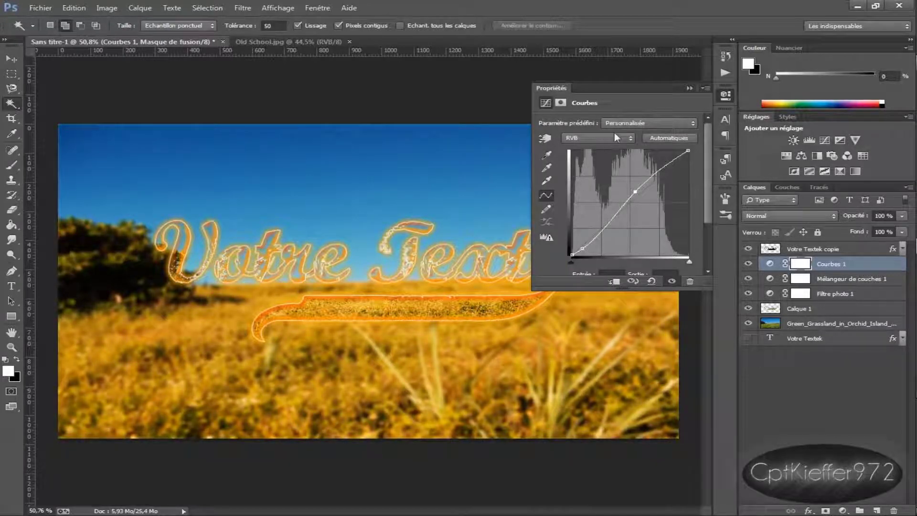
{"action": "left_click", "coordinate": [615, 138]}
{"action": "left_click", "coordinate": [573, 161]}
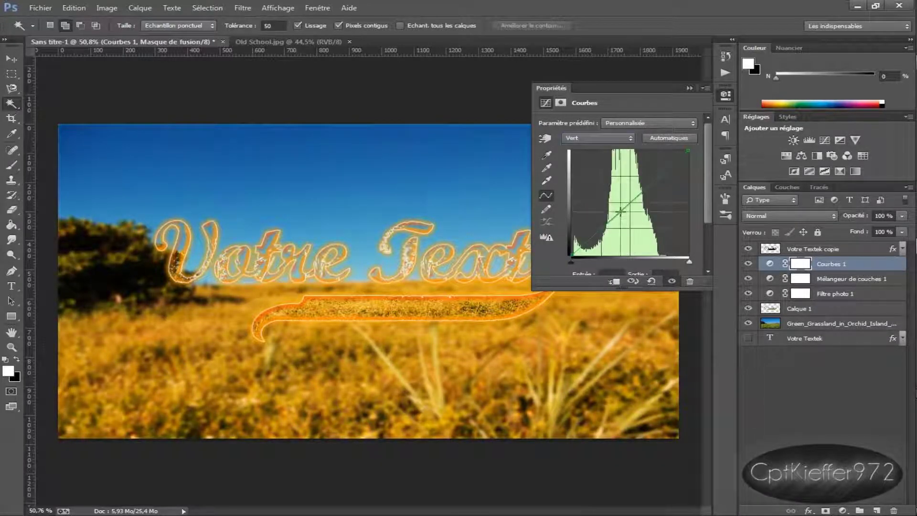
{"action": "left_click_drag", "start_coordinate": [614, 213], "coordinate": [617, 208]}
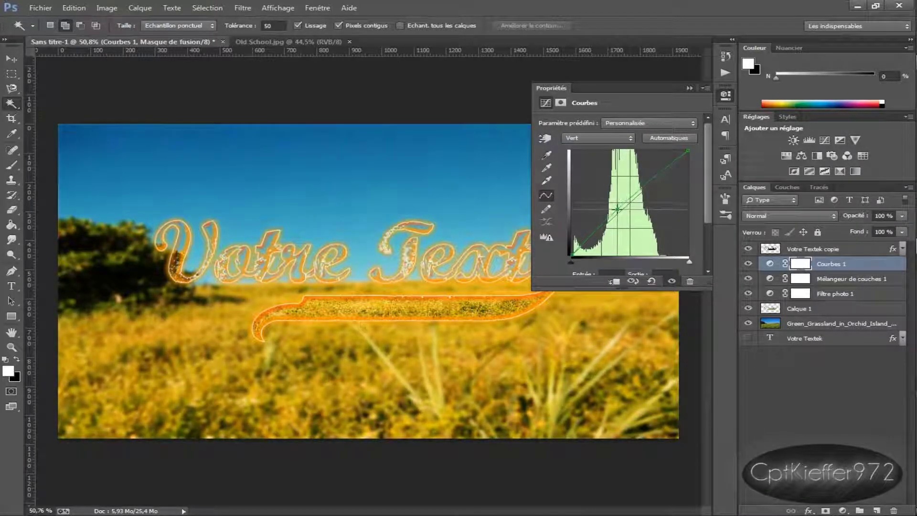
{"action": "left_click", "coordinate": [689, 88]}
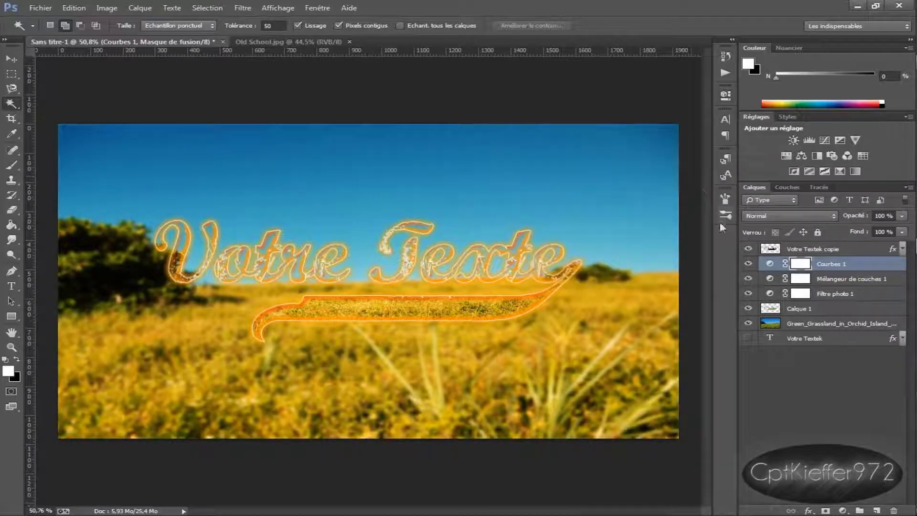
- Toggle the three adjustment layers off and on to compare, then view Old School.jpg
{"action": "left_click_drag", "start_coordinate": [746, 263], "coordinate": [749, 295]}
{"action": "left_click", "coordinate": [749, 295]}
{"action": "left_click_drag", "start_coordinate": [748, 295], "coordinate": [747, 264]}
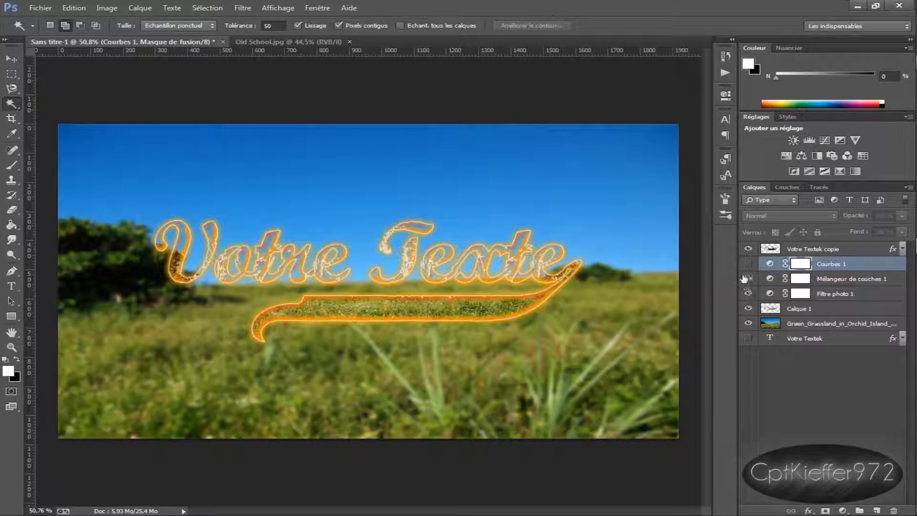
{"action": "left_click", "coordinate": [316, 43]}
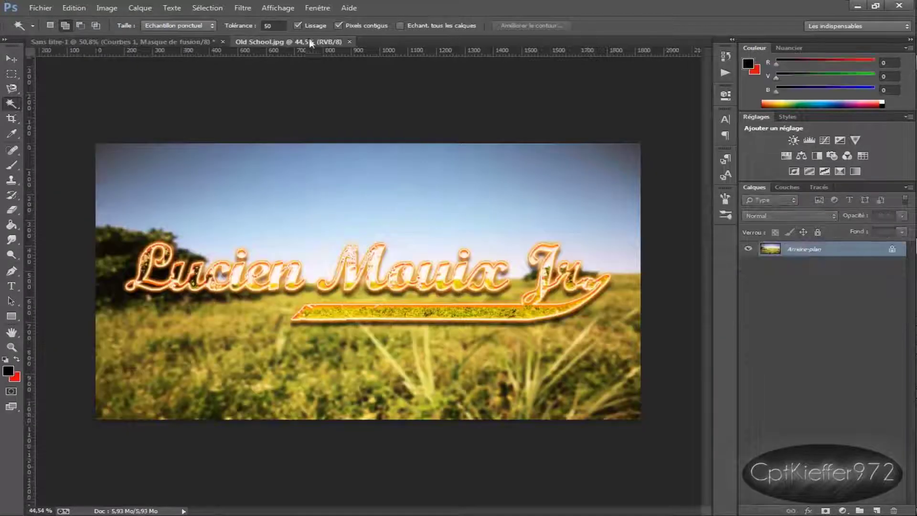
- Glance at the Old School.jpg reference, then return to the Votre Texte document
{"action": "left_click", "coordinate": [134, 42]}
{"action": "left_click", "coordinate": [289, 42]}
{"action": "left_click", "coordinate": [79, 41]}
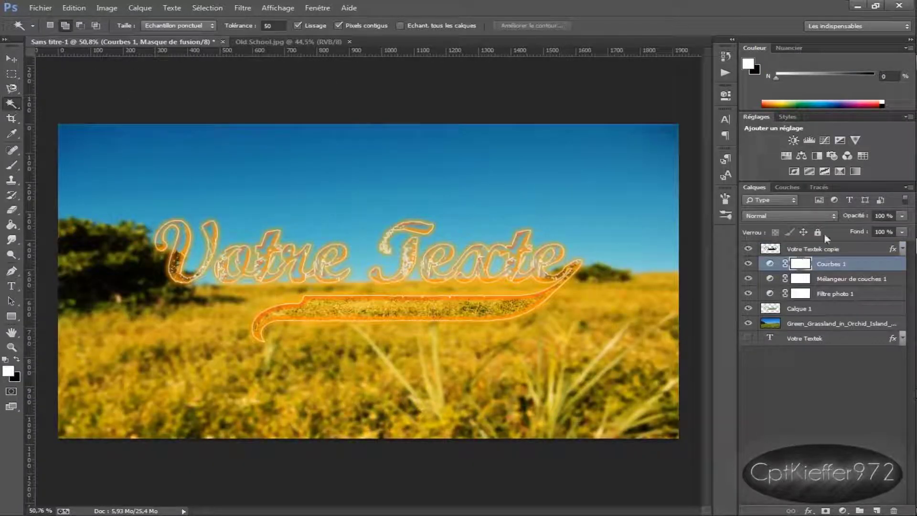
- Duplicate the Votre Textek copie layer as Votre Textek copie 2
{"action": "left_click", "coordinate": [821, 247]}
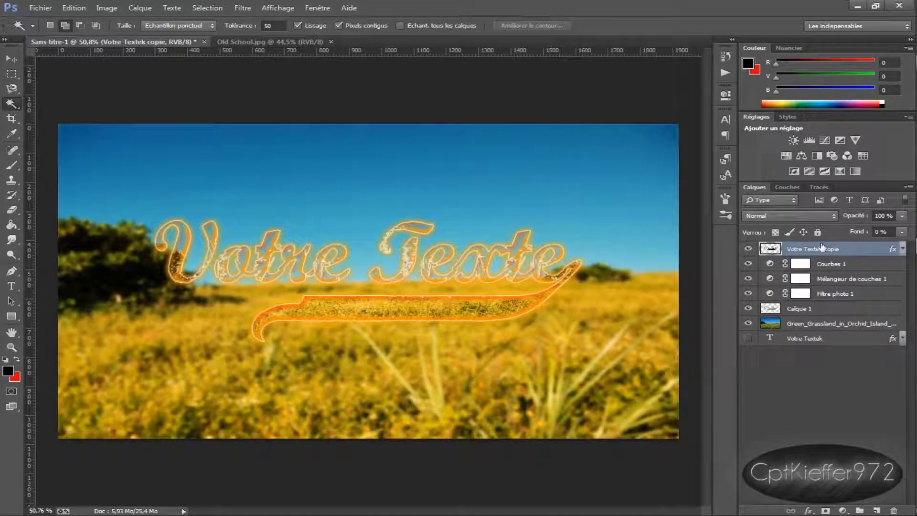
{"action": "right_click", "coordinate": [840, 247]}
{"action": "left_click", "coordinate": [855, 247]}
{"action": "right_click", "coordinate": [858, 247]}
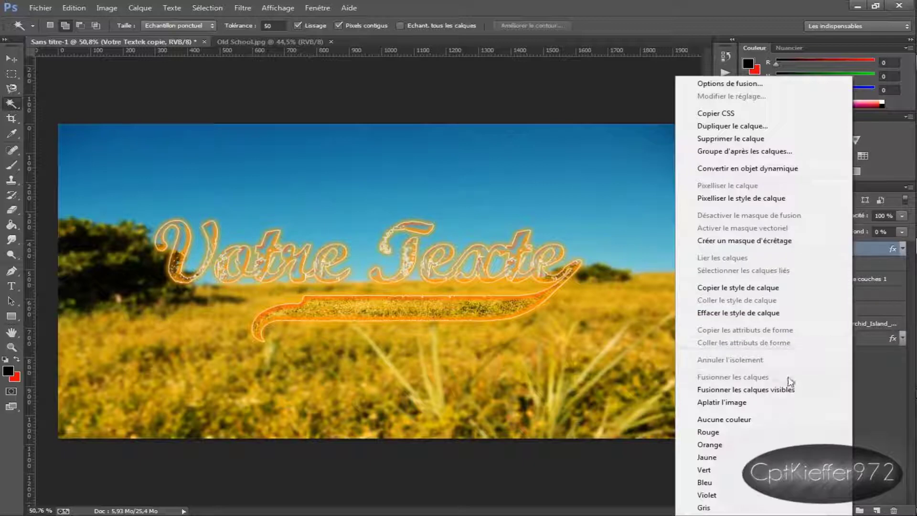
{"action": "left_click", "coordinate": [731, 126]}
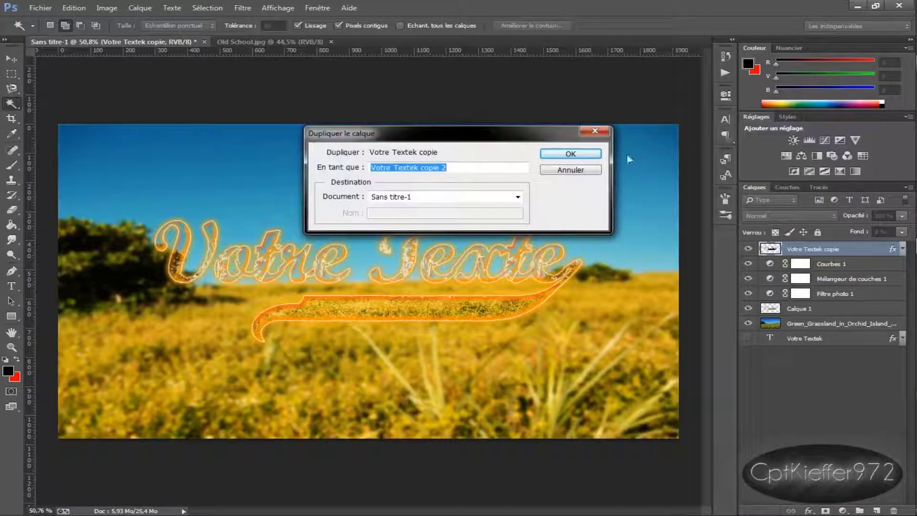
{"action": "left_click", "coordinate": [550, 153]}
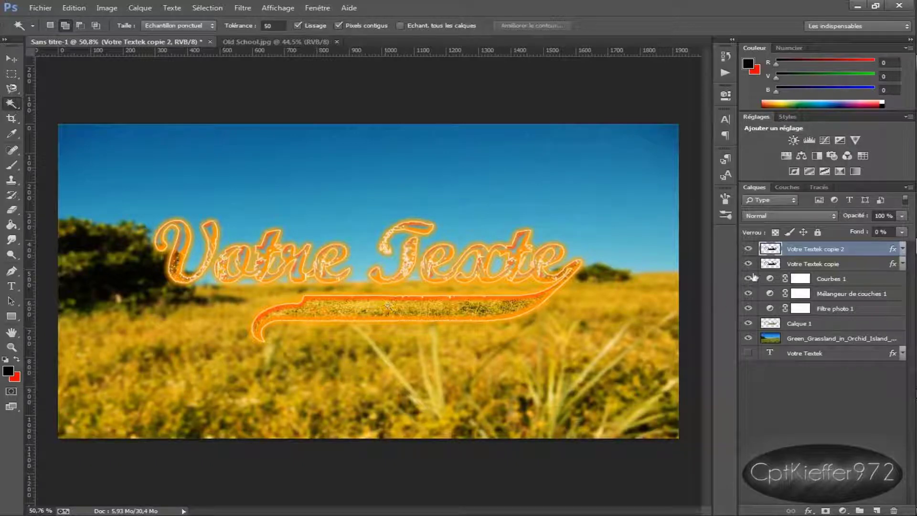
- Select Courbes 1 and compare against Old School.jpg before returning to Votre Texte
{"action": "left_click", "coordinate": [839, 281]}
{"action": "left_click", "coordinate": [270, 42]}
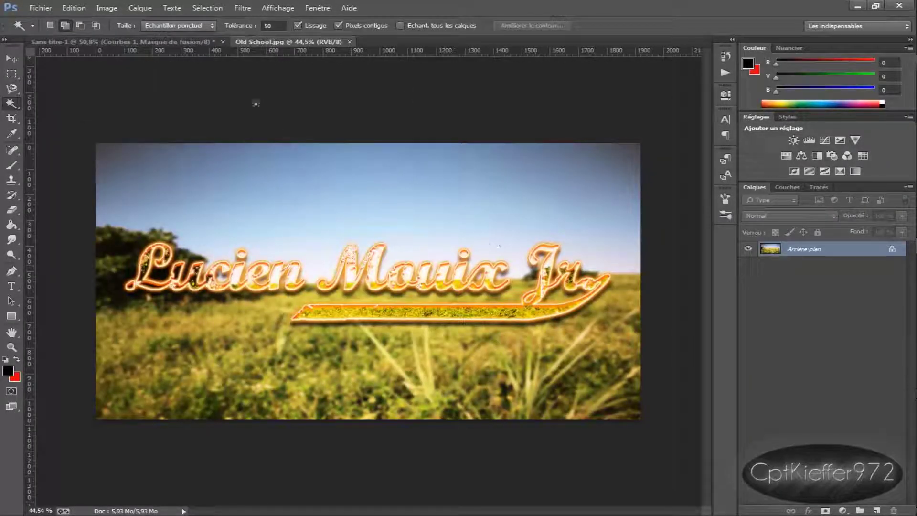
{"action": "left_click", "coordinate": [131, 42]}
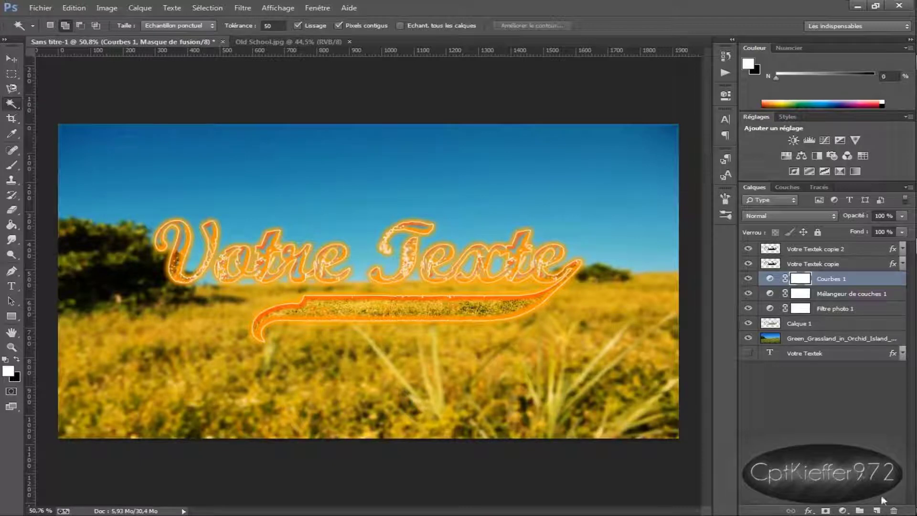
- Add a new layer, Calque 2, and fill it with black
{"action": "left_click", "coordinate": [876, 510]}
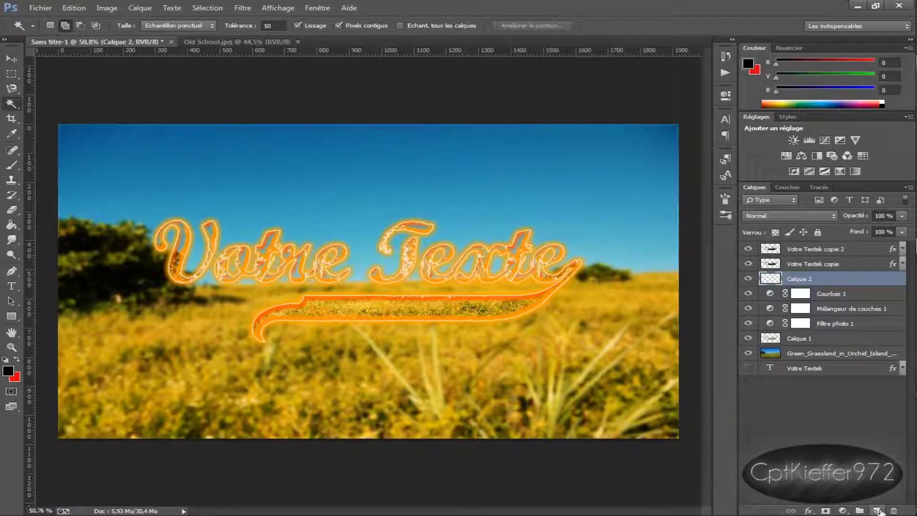
{"action": "key", "text": "i"}
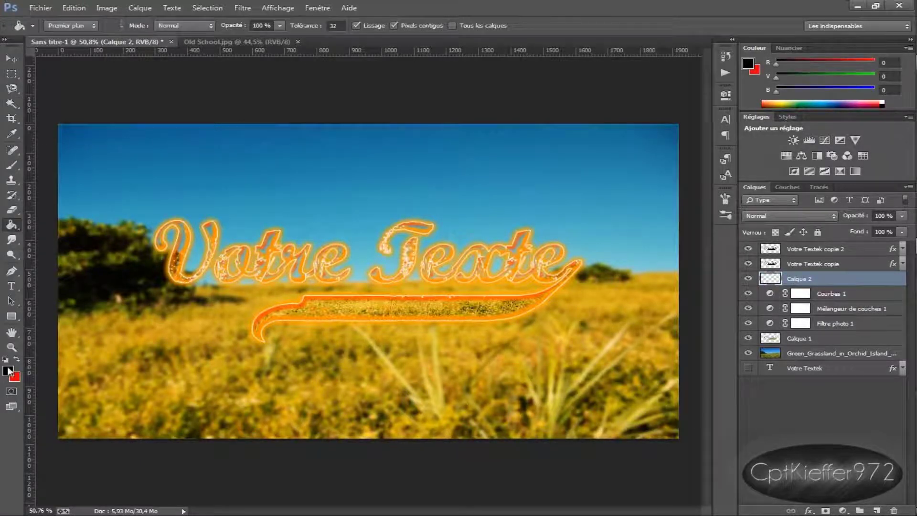
{"action": "left_click", "coordinate": [9, 371]}
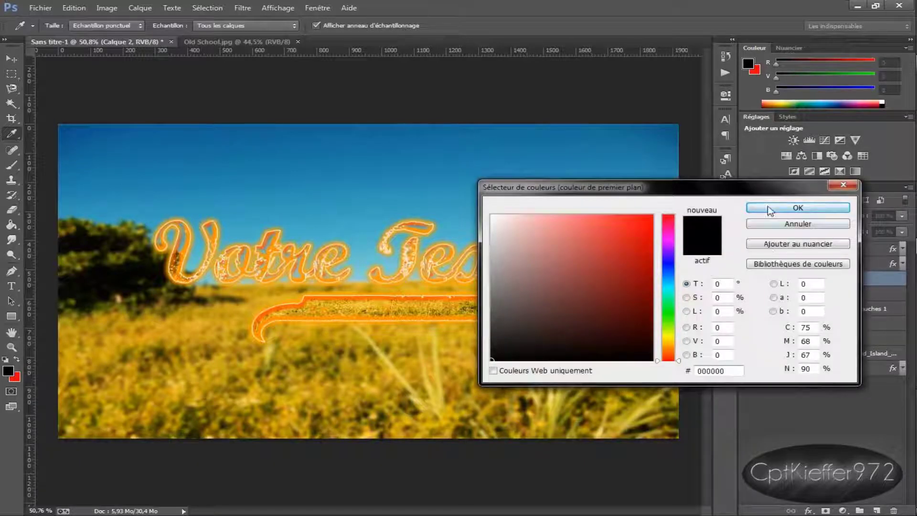
{"action": "left_click", "coordinate": [798, 208]}
{"action": "key", "text": "g"}
{"action": "left_click", "coordinate": [570, 284]}
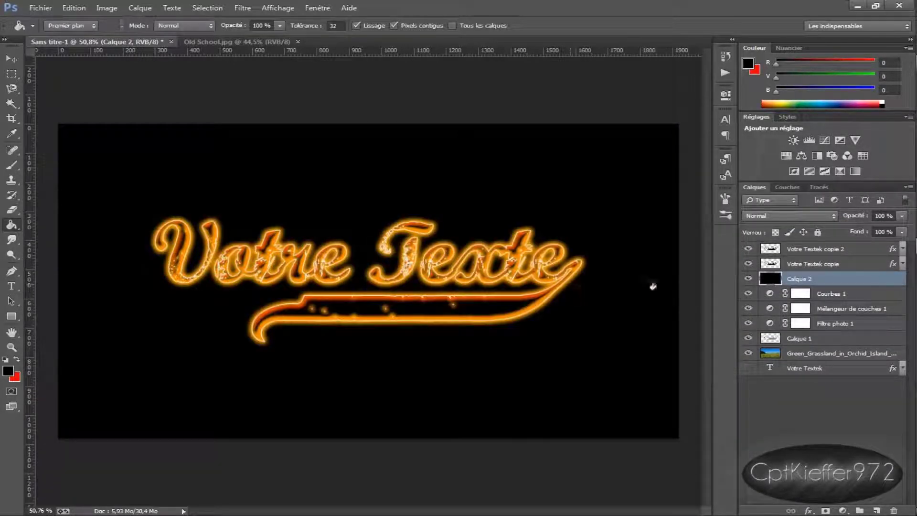
- Set Calque 2 to Couleur blend mode at about 40% opacity
{"action": "left_click_drag", "start_coordinate": [859, 216], "coordinate": [853, 219]}
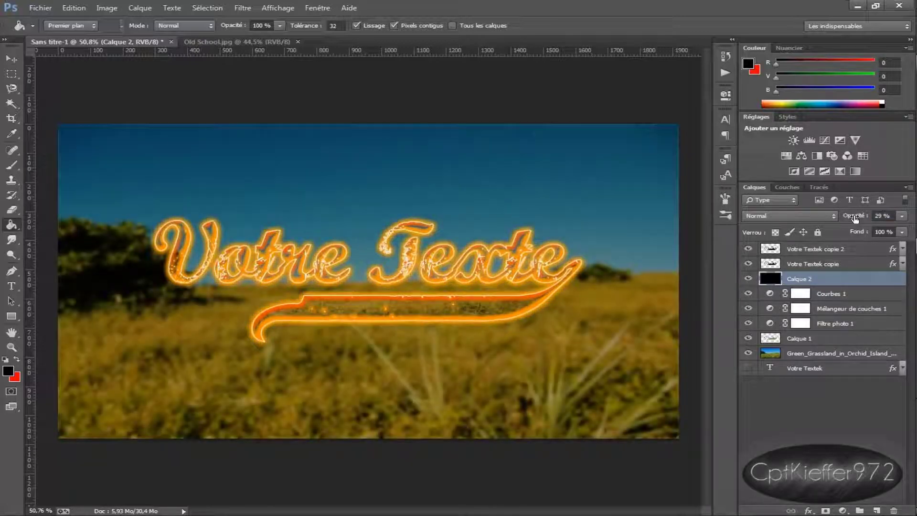
{"action": "left_click", "coordinate": [833, 215]}
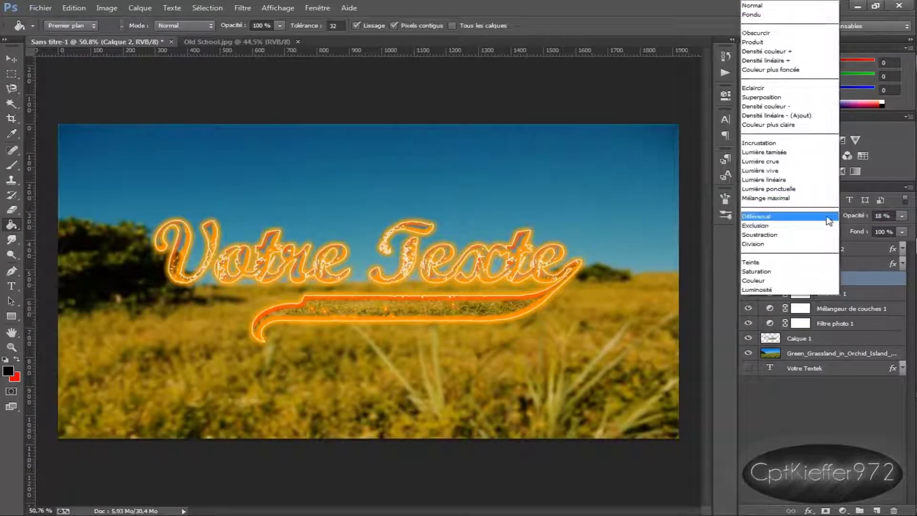
{"action": "key", "text": "Escape"}
{"action": "left_click", "coordinate": [840, 214]}
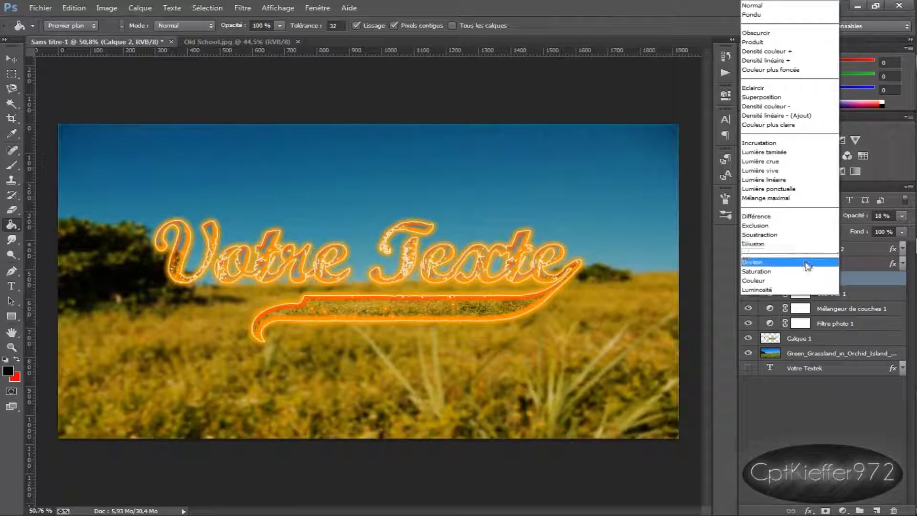
{"action": "left_click", "coordinate": [805, 281]}
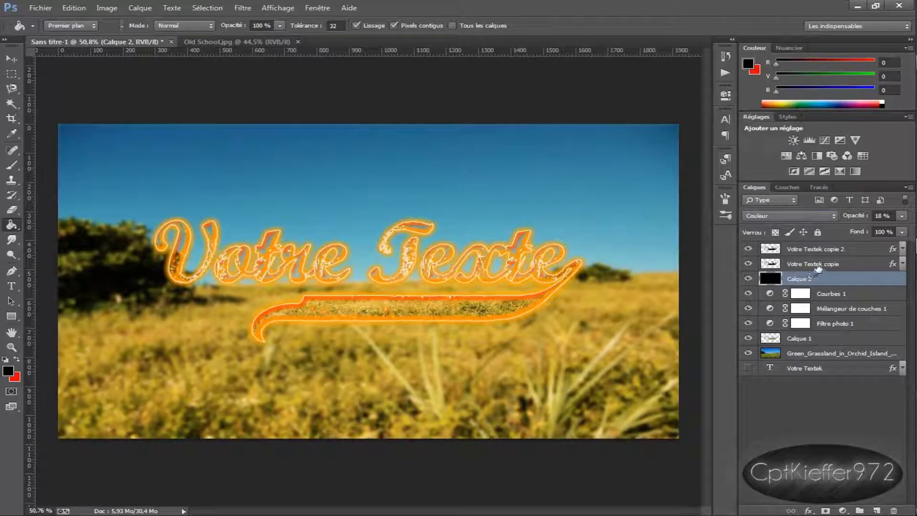
{"action": "left_click_drag", "start_coordinate": [853, 220], "coordinate": [852, 220]}
- Compare the muted result with the Old School.jpg reference image
{"action": "left_click", "coordinate": [234, 41]}
{"action": "left_click", "coordinate": [102, 42]}
{"action": "left_click", "coordinate": [265, 42]}
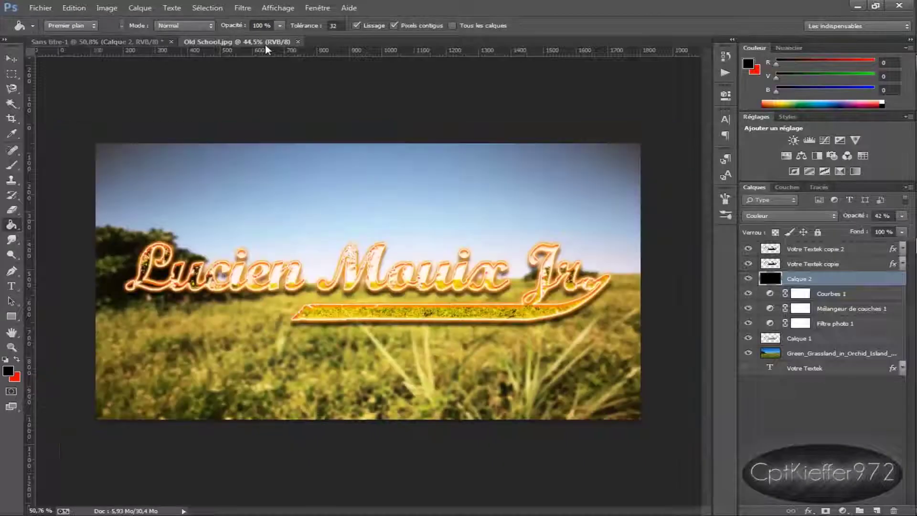
- Add a white (ffffff) colour overlay to Votre Textek copie 2's layer style
{"action": "left_click", "coordinate": [94, 39]}
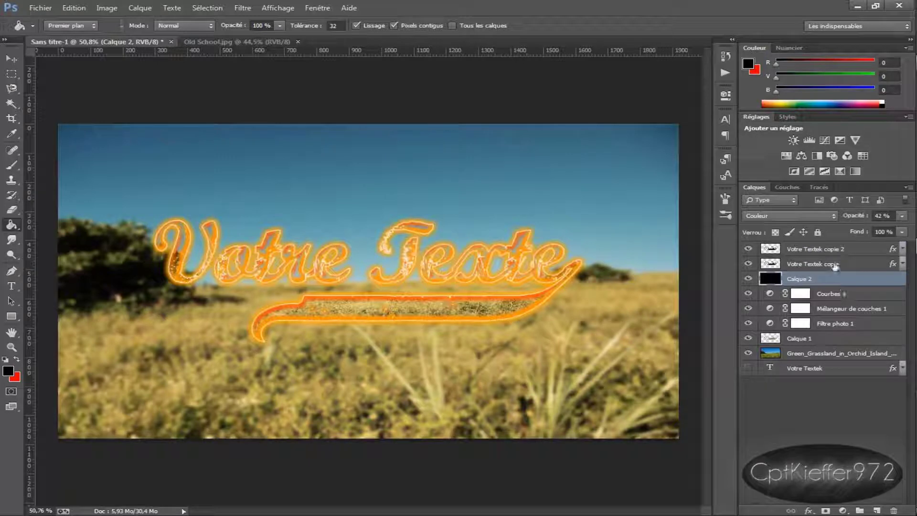
{"action": "double_click", "coordinate": [853, 253]}
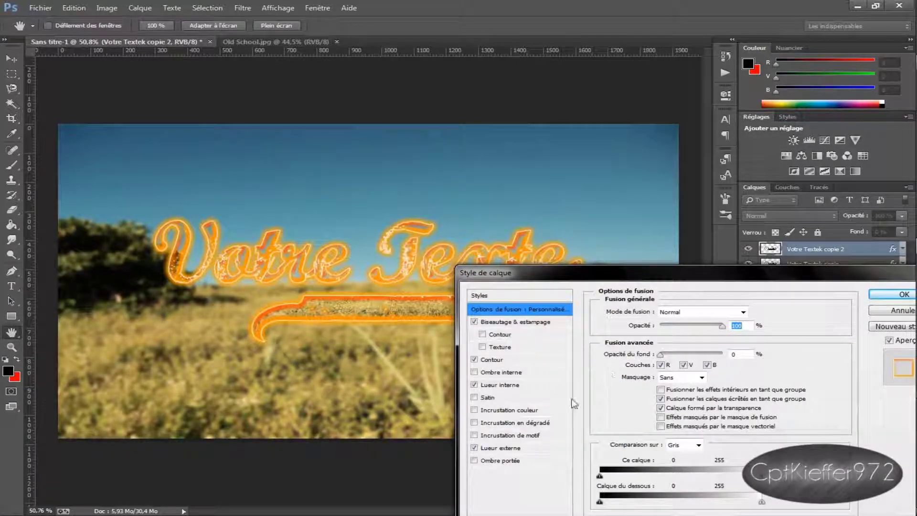
{"action": "left_click", "coordinate": [509, 410]}
{"action": "left_click", "coordinate": [758, 314]}
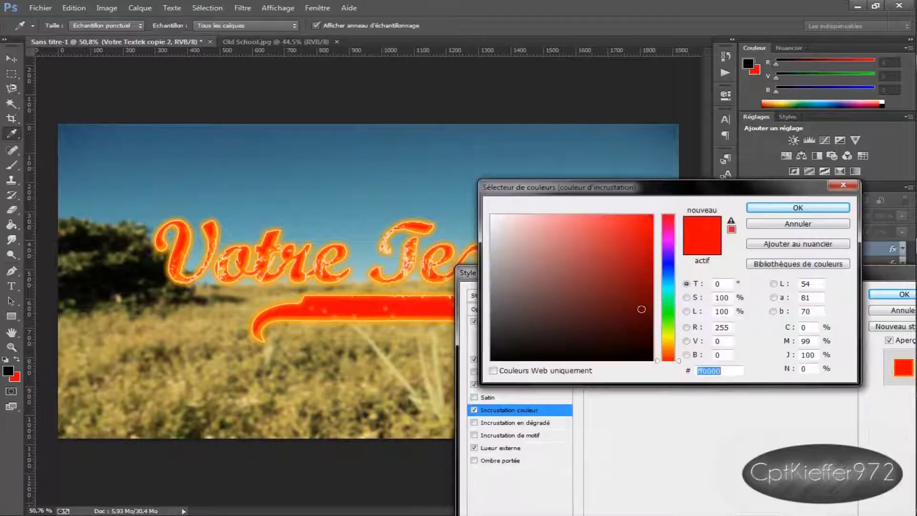
{"action": "type", "text": "ffffff"}
{"action": "left_click", "coordinate": [769, 209]}
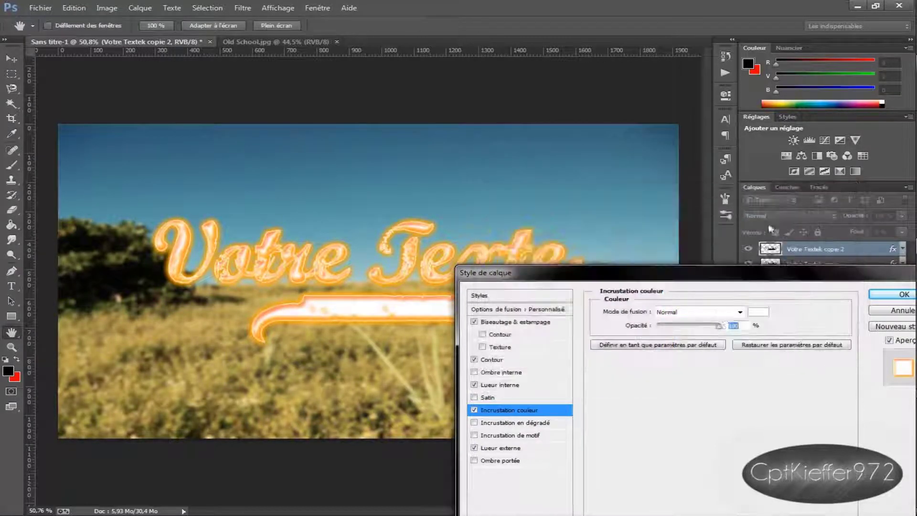
- Set the colour overlay to Lumière vive blending at about 28% opacity
{"action": "left_click_drag", "start_coordinate": [719, 325], "coordinate": [681, 326]}
{"action": "left_click", "coordinate": [694, 311]}
{"action": "left_click", "coordinate": [683, 297]}
{"action": "left_click", "coordinate": [695, 311]}
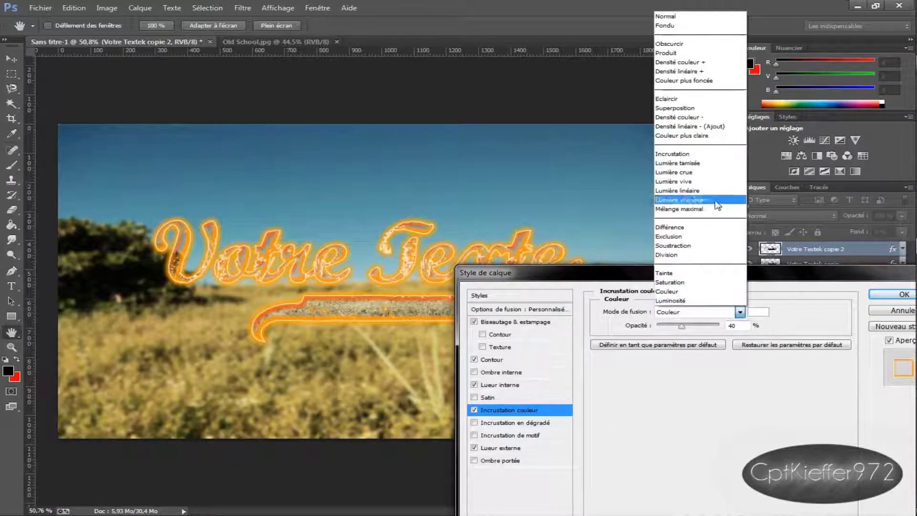
{"action": "left_click", "coordinate": [715, 181]}
{"action": "left_click_drag", "start_coordinate": [680, 326], "coordinate": [674, 327]}
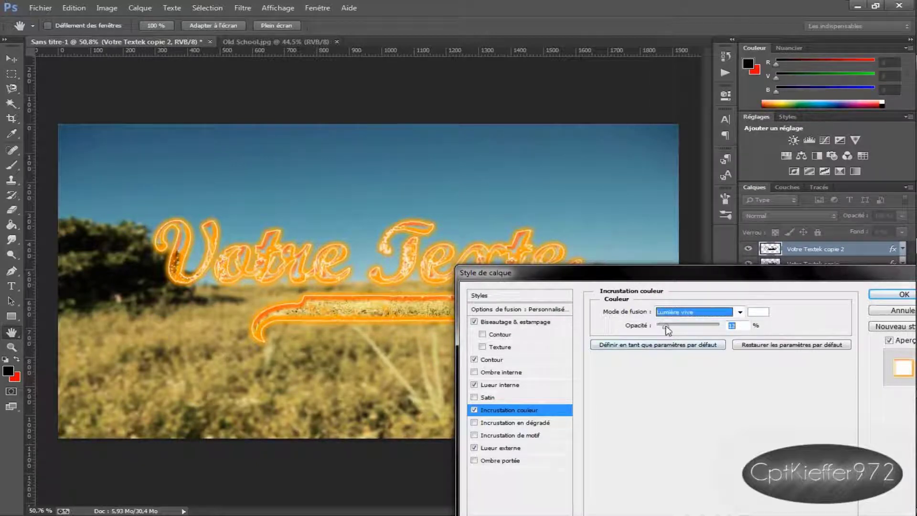
- Give the bevel a 90° angle and 30° elevation, without global light
{"action": "left_click", "coordinate": [550, 322]}
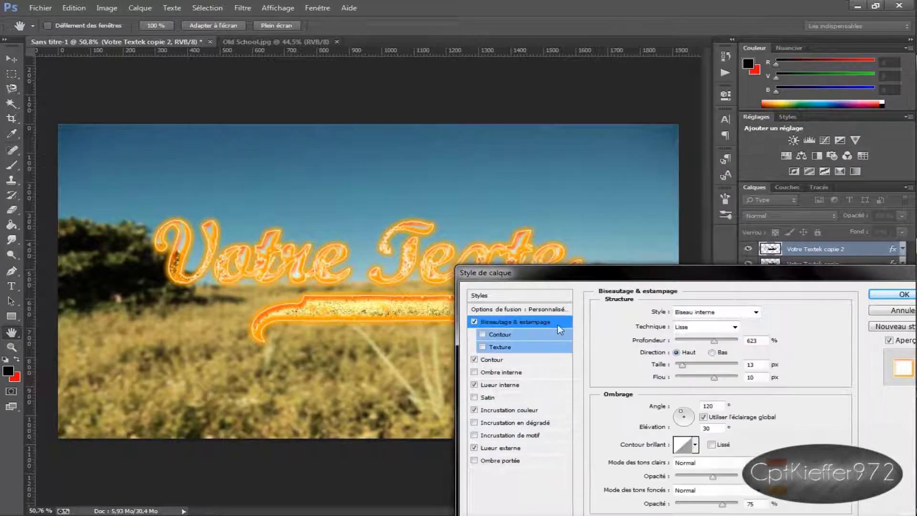
{"action": "left_click", "coordinate": [702, 416]}
{"action": "left_click_drag", "start_coordinate": [688, 416], "coordinate": [681, 408]}
{"action": "type", "text": "90"}
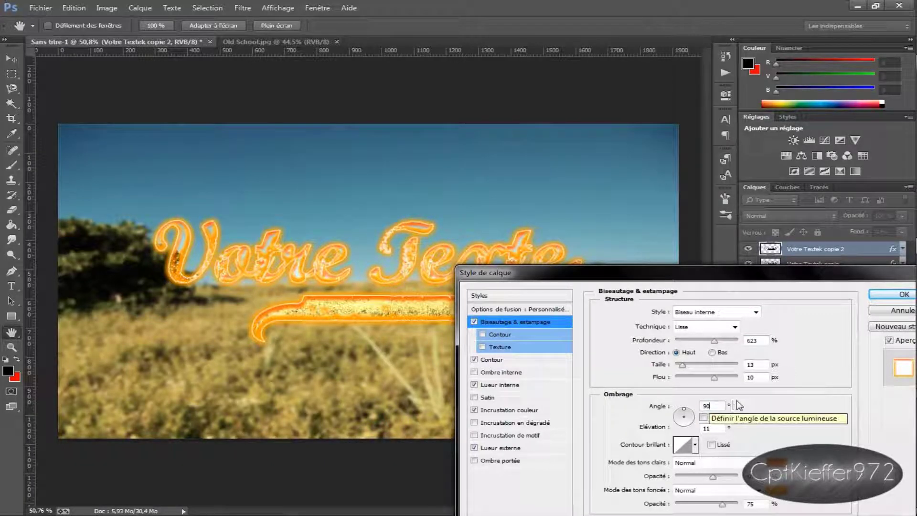
{"action": "type", "text": "30"}
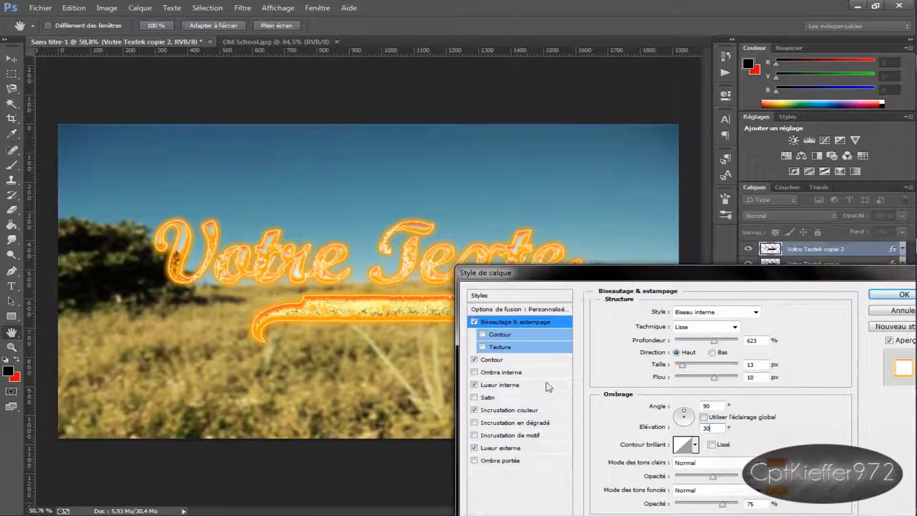
- Review the colour overlay settings and apply the finished layer style
{"action": "left_click", "coordinate": [542, 409]}
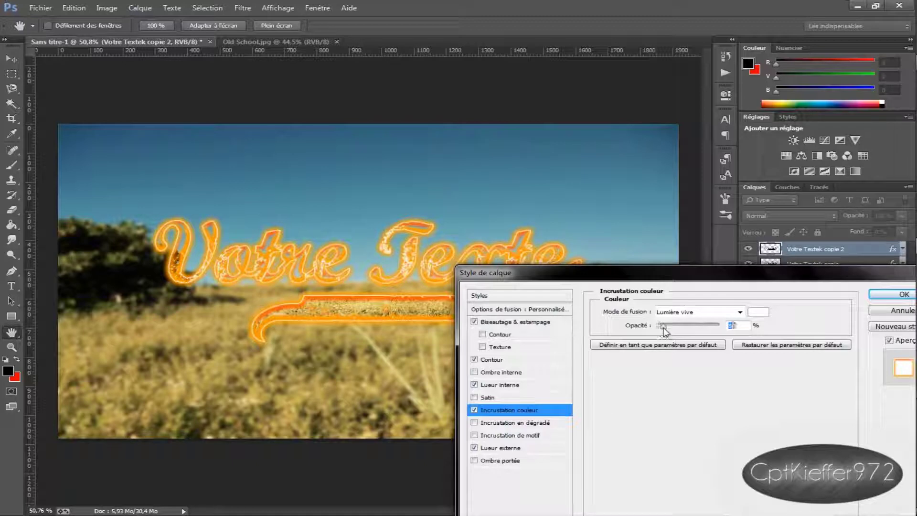
{"action": "left_click_drag", "start_coordinate": [668, 272], "coordinate": [490, 267]}
{"action": "left_click", "coordinate": [717, 286]}
{"action": "key", "text": "g"}
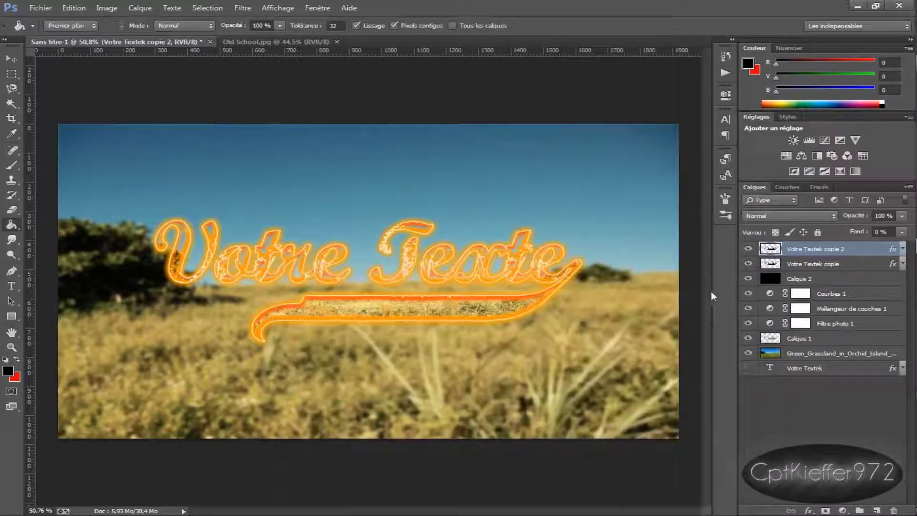
{"action": "left_click", "coordinate": [291, 42]}
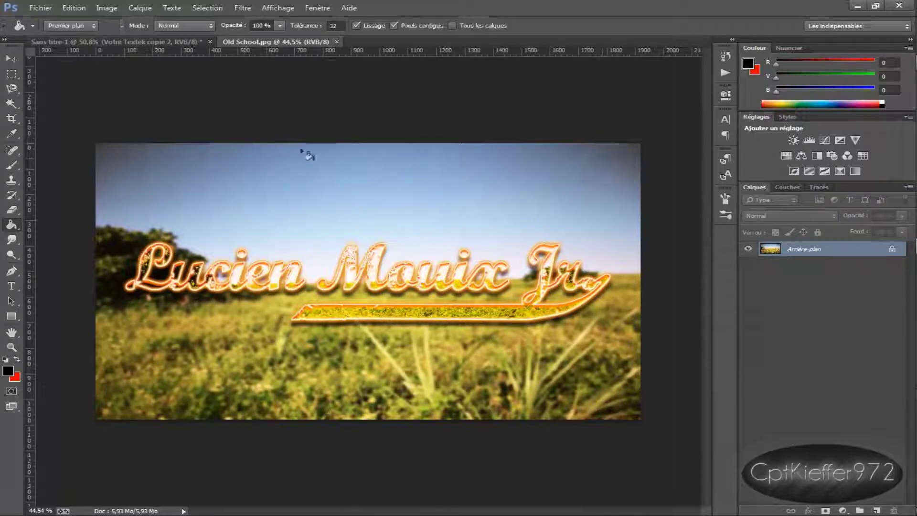
{"action": "left_click", "coordinate": [124, 41]}
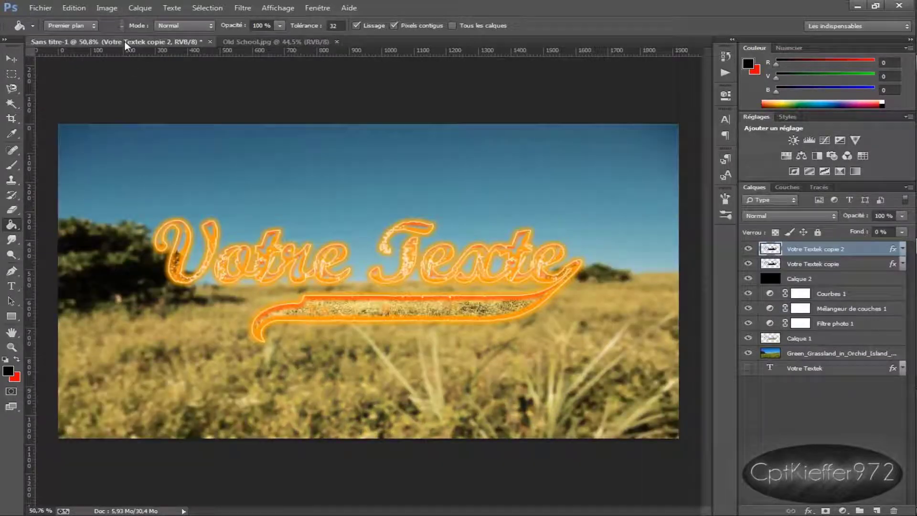
{"action": "left_click", "coordinate": [276, 41]}
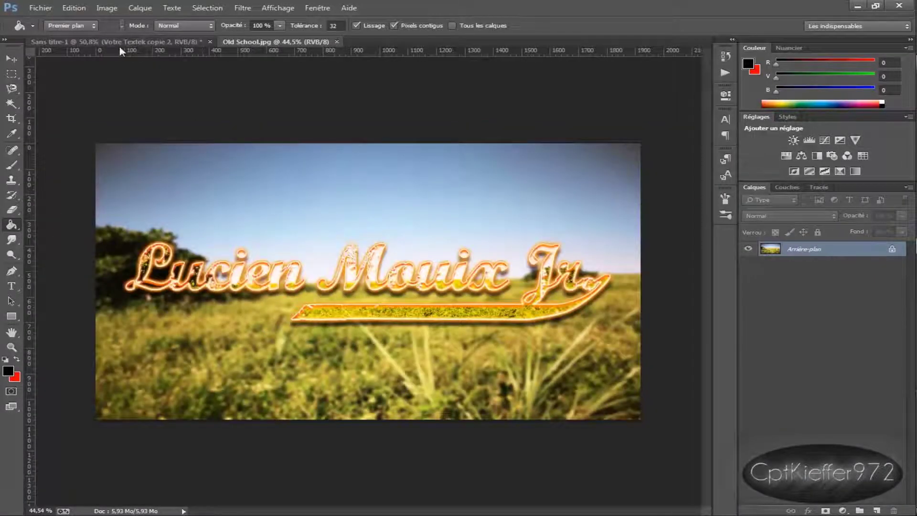
{"action": "left_click", "coordinate": [120, 43]}
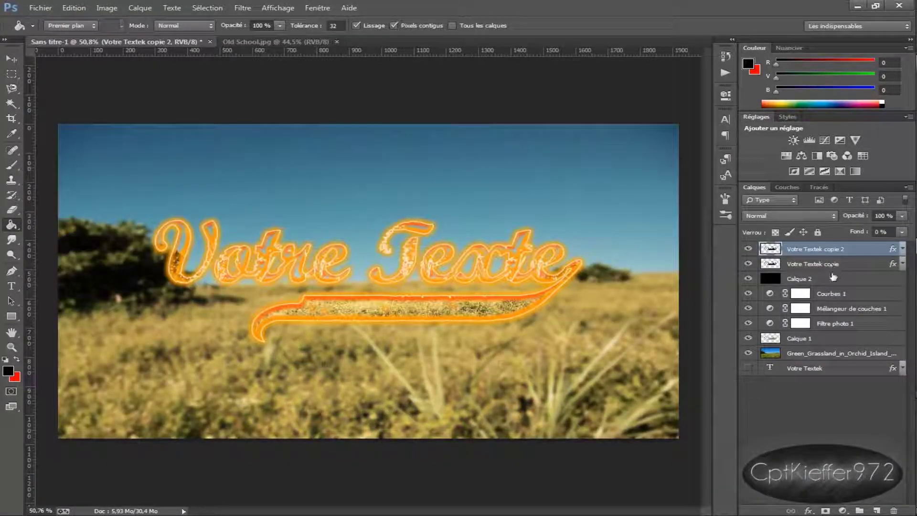
{"action": "left_click", "coordinate": [876, 509]}
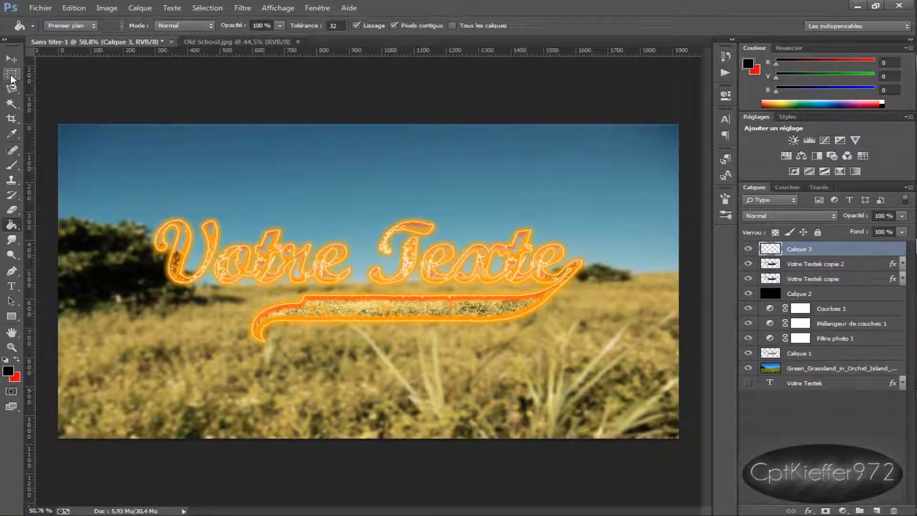
- Choose the Elliptical Marquee tool from the marquee flyout
{"action": "left_click", "coordinate": [12, 76]}
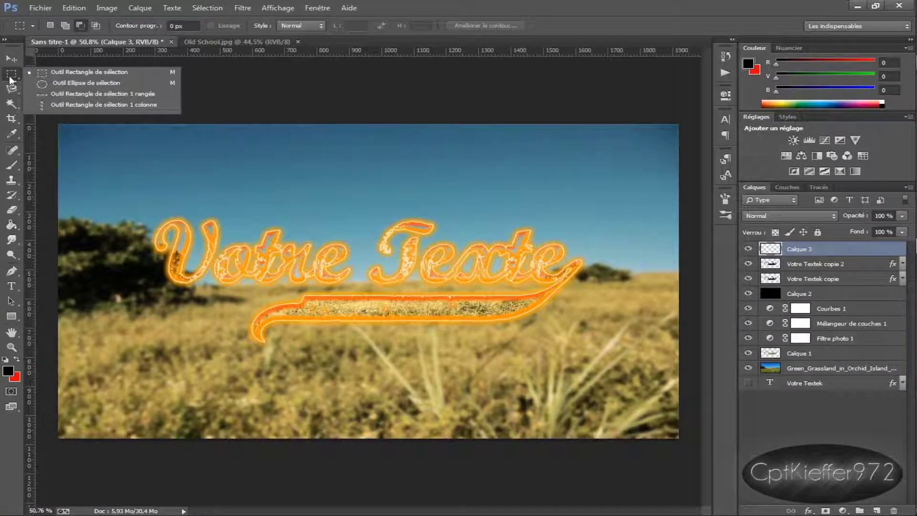
{"action": "left_click", "coordinate": [84, 86]}
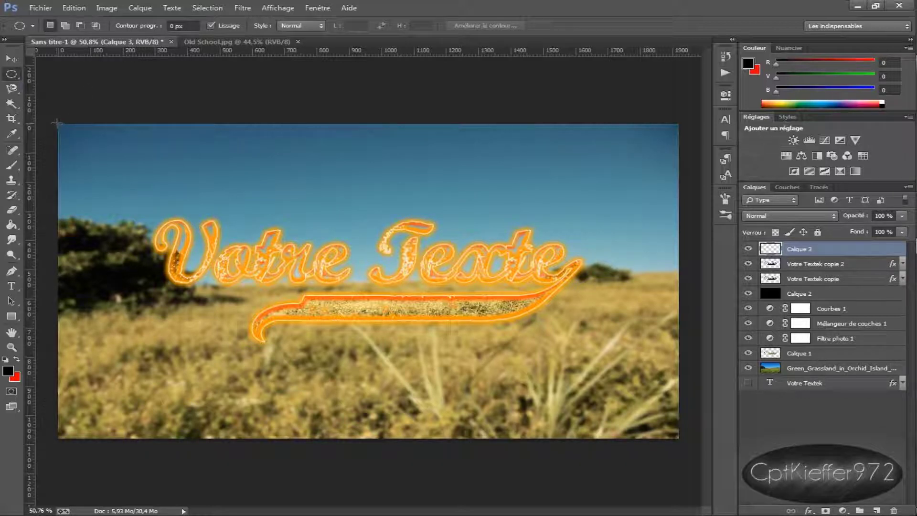
- Draw an ellipse corner to corner across the canvas and open Améliorer le contour
{"action": "mouse_move", "coordinate": [57, 124]}
{"action": "left_mouse_down"}
{"action": "mouse_move", "coordinate": [464, 343]}
{"action": "mouse_move", "coordinate": [719, 457]}
{"action": "left_mouse_up"}
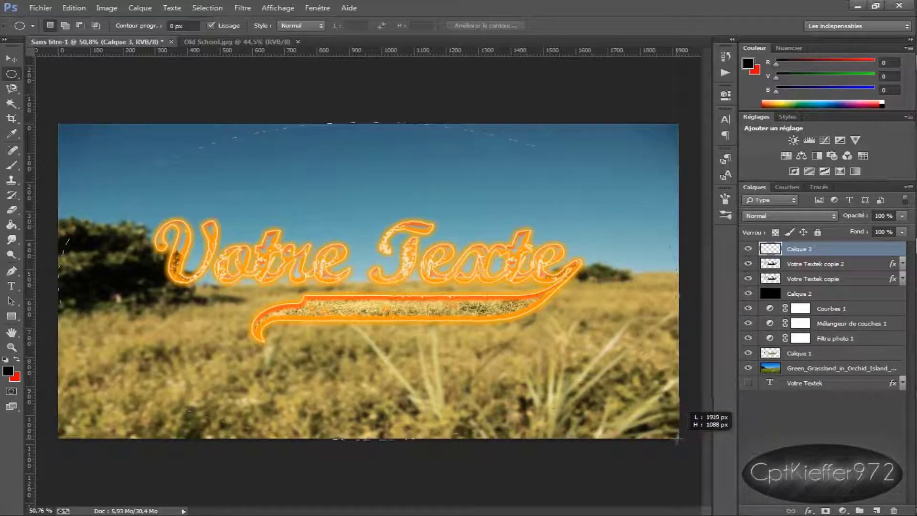
{"action": "left_click_drag", "start_coordinate": [682, 439], "coordinate": [683, 439]}
{"action": "left_click", "coordinate": [465, 27]}
{"action": "left_click_drag", "start_coordinate": [427, 75], "coordinate": [467, 104]}
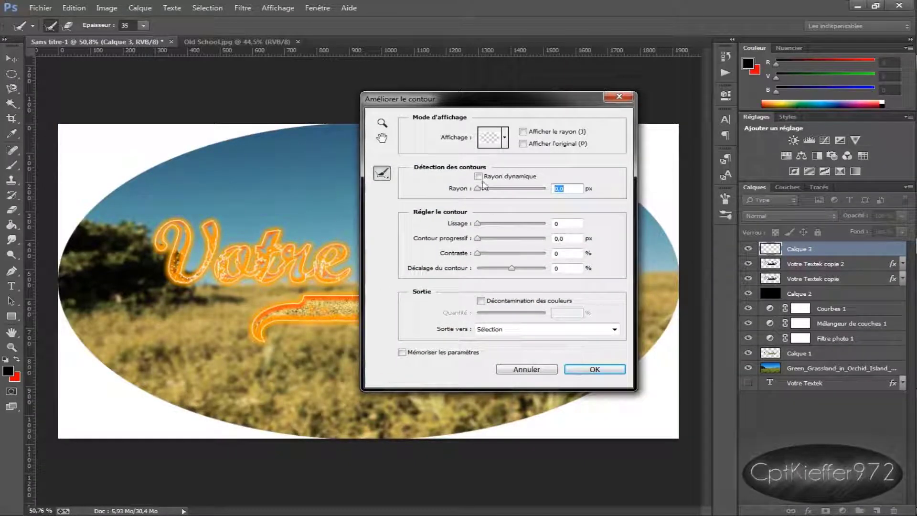
- Refine the ellipse: Rayon dynamique ~48,9, Lissage 51, Contour progressif 71,5, Décalage +100
{"action": "left_click_drag", "start_coordinate": [482, 188], "coordinate": [502, 189]}
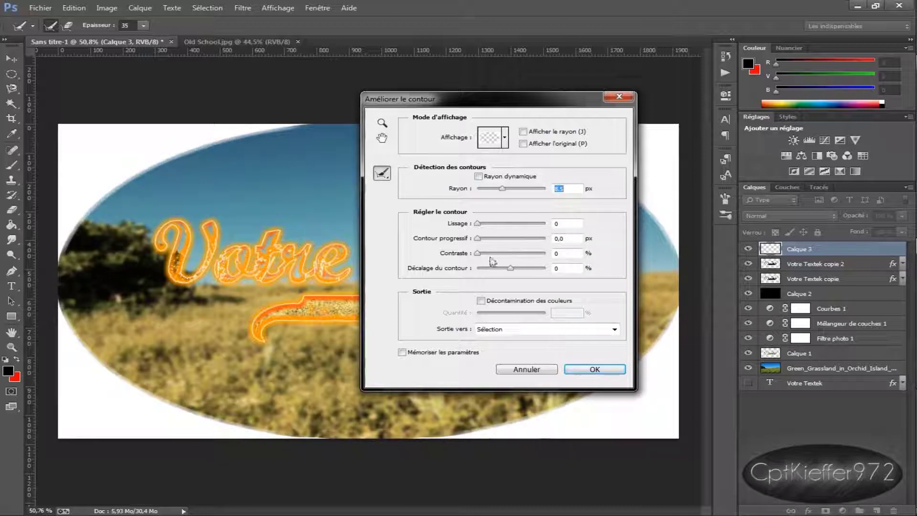
{"action": "mouse_move", "coordinate": [477, 238]}
{"action": "left_mouse_down"}
{"action": "mouse_move", "coordinate": [503, 238]}
{"action": "mouse_move", "coordinate": [525, 268]}
{"action": "mouse_move", "coordinate": [545, 268]}
{"action": "left_mouse_up"}
{"action": "mouse_move", "coordinate": [504, 238]}
{"action": "left_mouse_down"}
{"action": "mouse_move", "coordinate": [516, 238]}
{"action": "mouse_move", "coordinate": [483, 223]}
{"action": "mouse_move", "coordinate": [511, 223]}
{"action": "left_mouse_up"}
{"action": "left_click", "coordinate": [517, 238]}
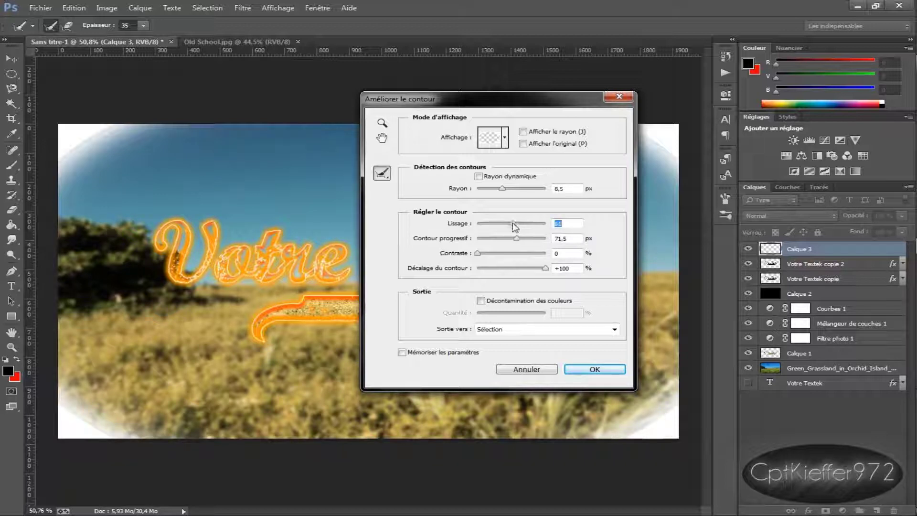
{"action": "left_click_drag", "start_coordinate": [502, 188], "coordinate": [520, 189]}
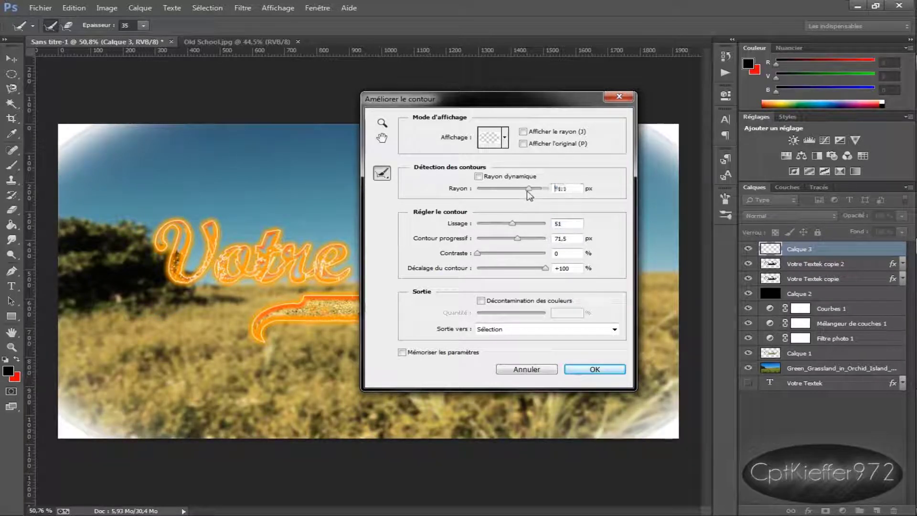
{"action": "left_click", "coordinate": [499, 180]}
{"action": "mouse_move", "coordinate": [517, 188]}
{"action": "left_mouse_down"}
{"action": "mouse_move", "coordinate": [499, 190]}
{"action": "mouse_move", "coordinate": [520, 194]}
{"action": "left_mouse_up"}
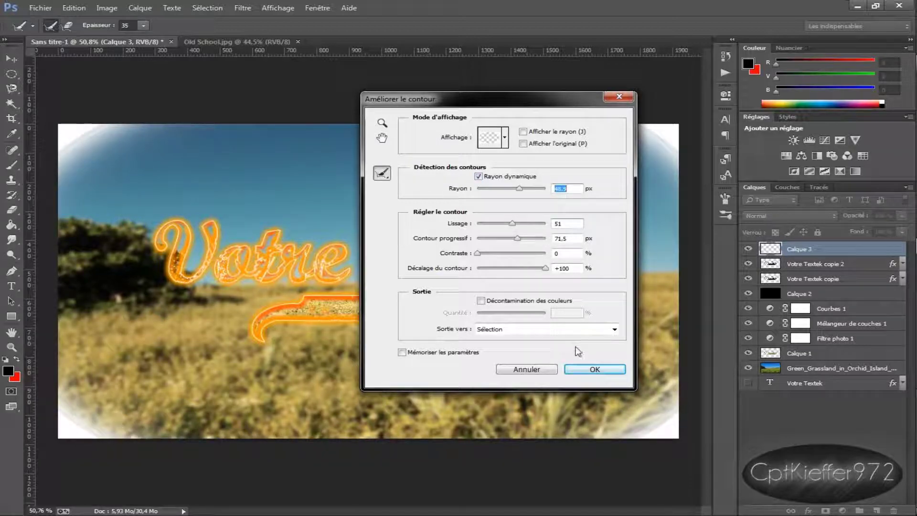
{"action": "left_click", "coordinate": [583, 371]}
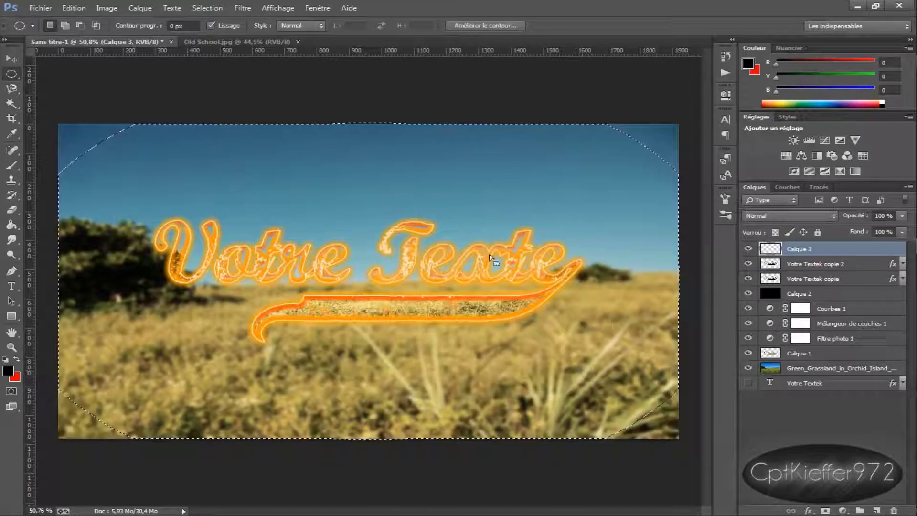
- Invert the selection to the image corners and switch to the Brush tool
{"action": "right_click", "coordinate": [440, 233]}
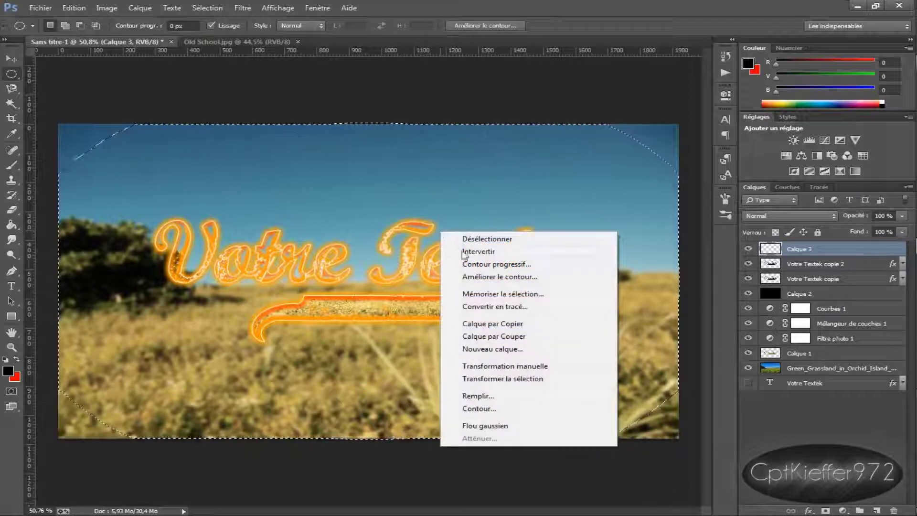
{"action": "left_click", "coordinate": [465, 251]}
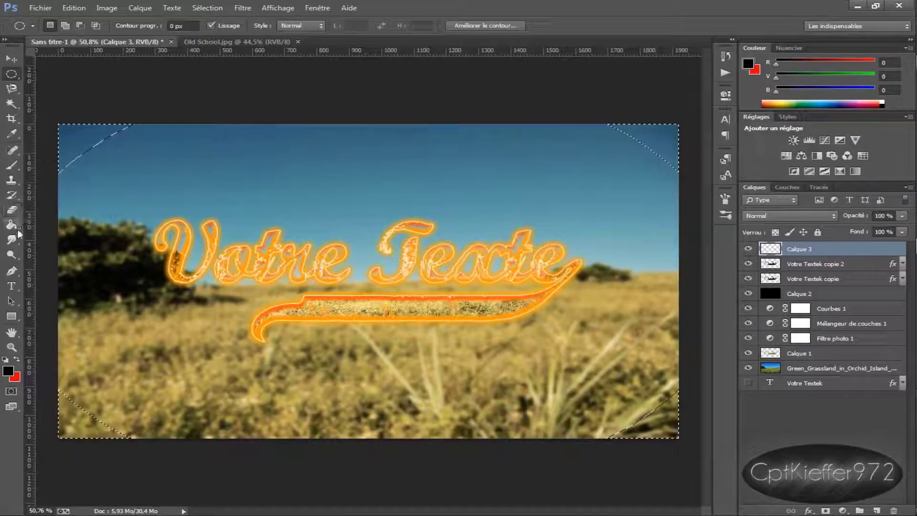
{"action": "left_click", "coordinate": [18, 167]}
{"action": "right_click", "coordinate": [175, 197]}
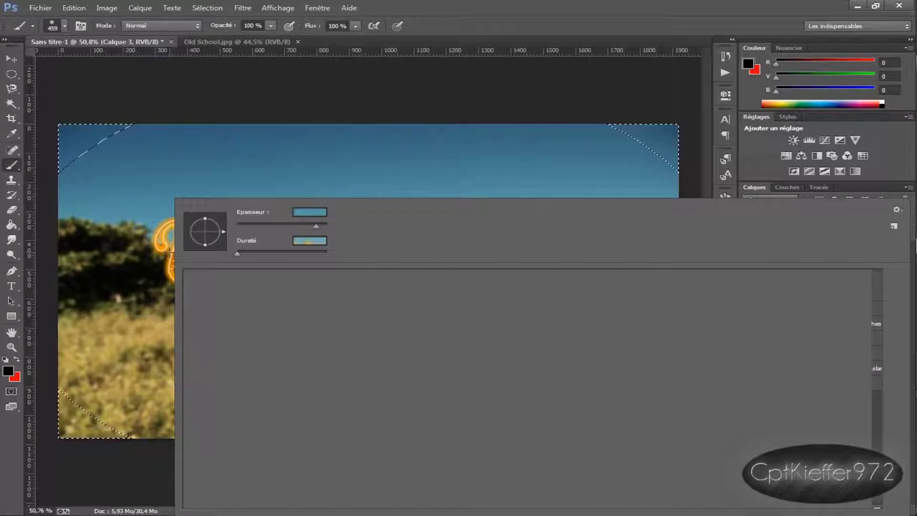
{"action": "key", "text": "Escape"}
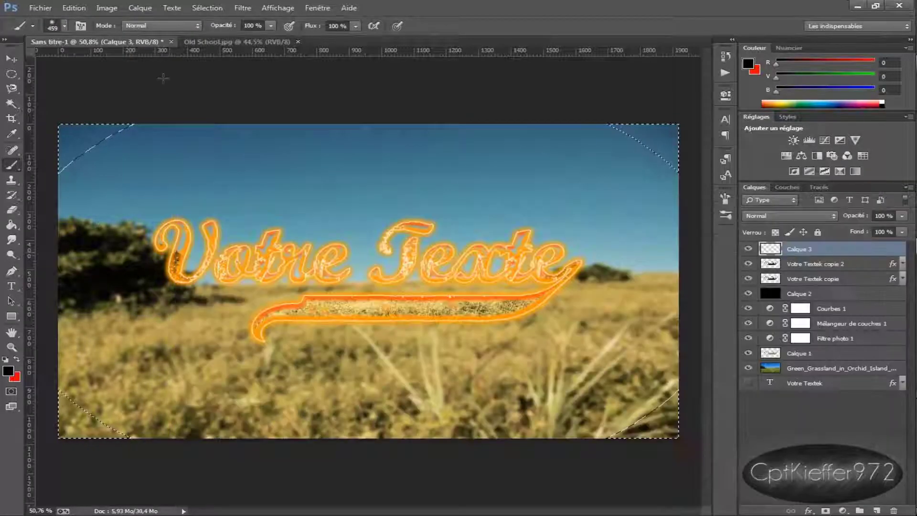
- Paint the bottom-left, bottom-right and top-right corners black, then deselect
{"action": "left_click_drag", "start_coordinate": [95, 420], "coordinate": [635, 420]}
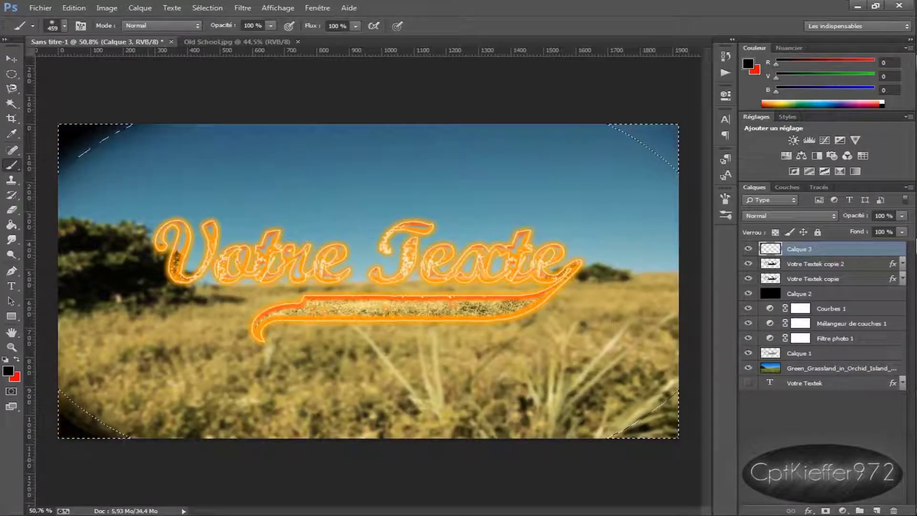
{"action": "left_click_drag", "start_coordinate": [524, 422], "coordinate": [642, 438]}
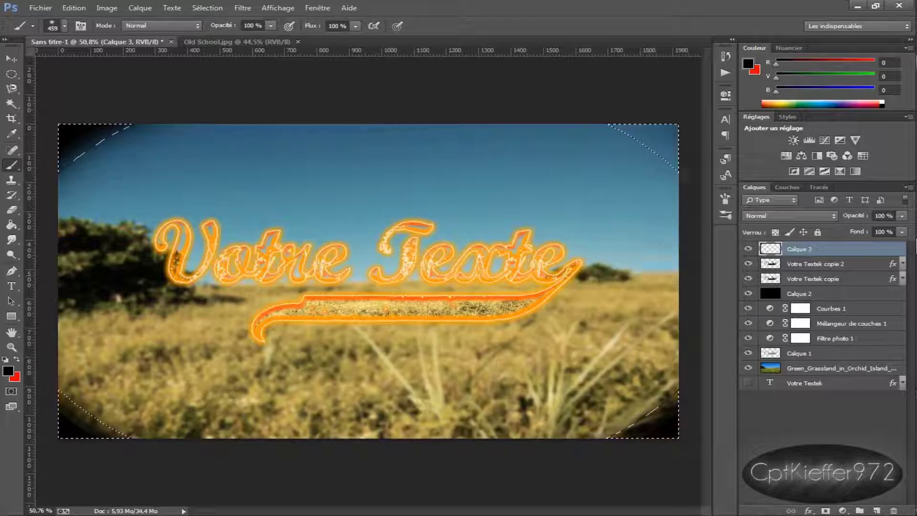
{"action": "left_click_drag", "start_coordinate": [673, 177], "coordinate": [599, 126]}
{"action": "key", "text": "ctrl+d"}
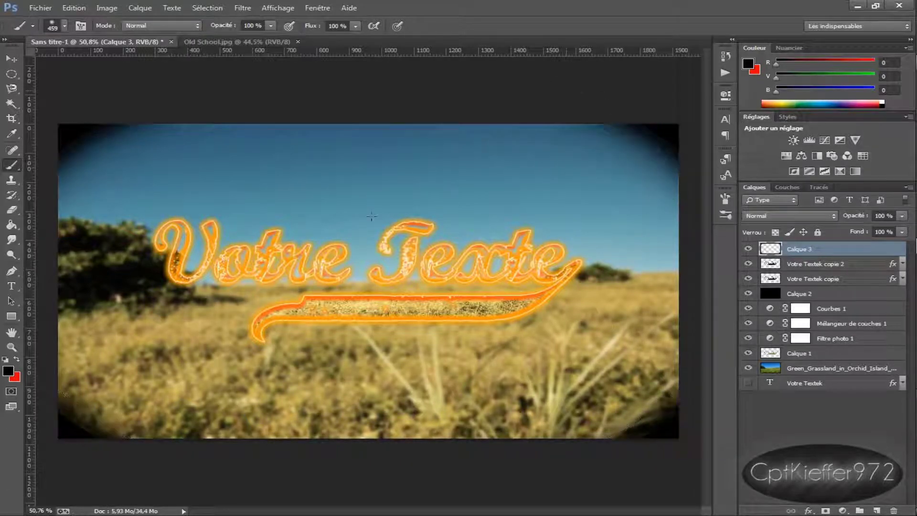
{"action": "left_click", "coordinate": [242, 7]}
{"action": "mouse_move", "coordinate": [249, 167]}
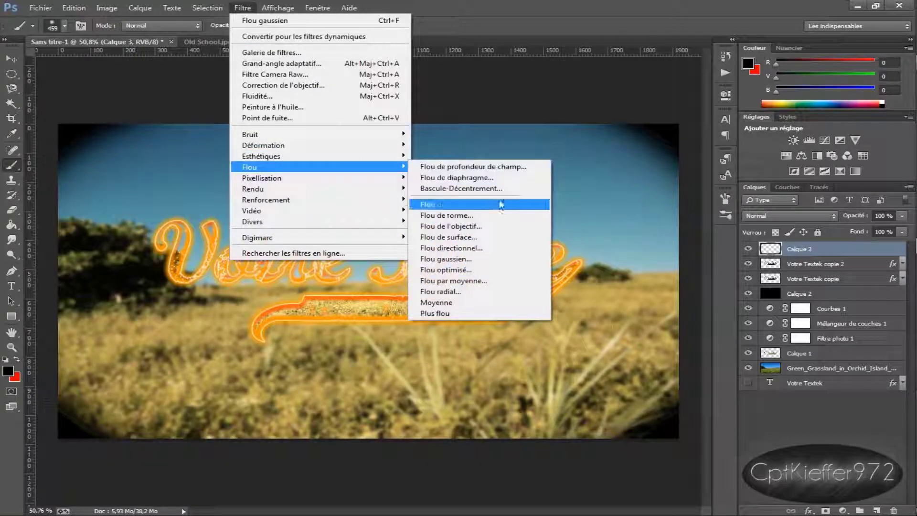
- Blur Calque 3's dark corners with a Flou gaussien of about 41,5 pixels
{"action": "left_click", "coordinate": [521, 259]}
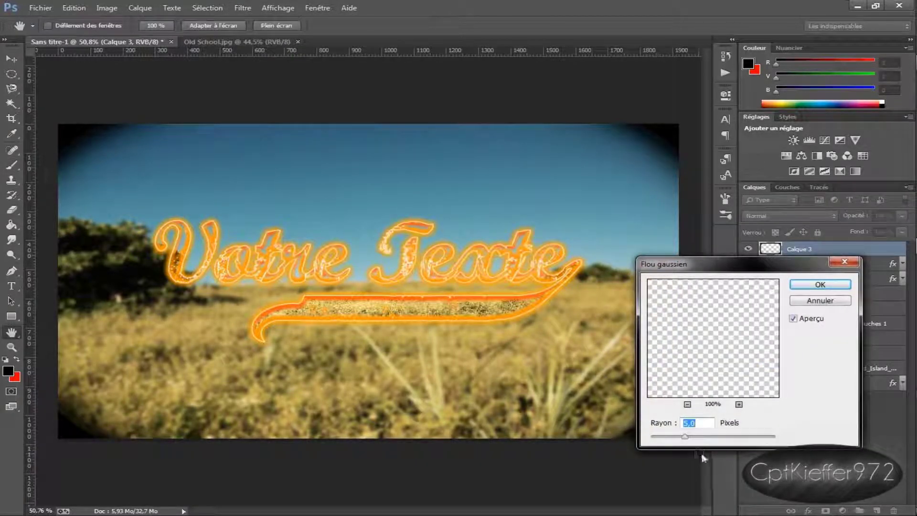
{"action": "left_click_drag", "start_coordinate": [705, 435], "coordinate": [733, 438]}
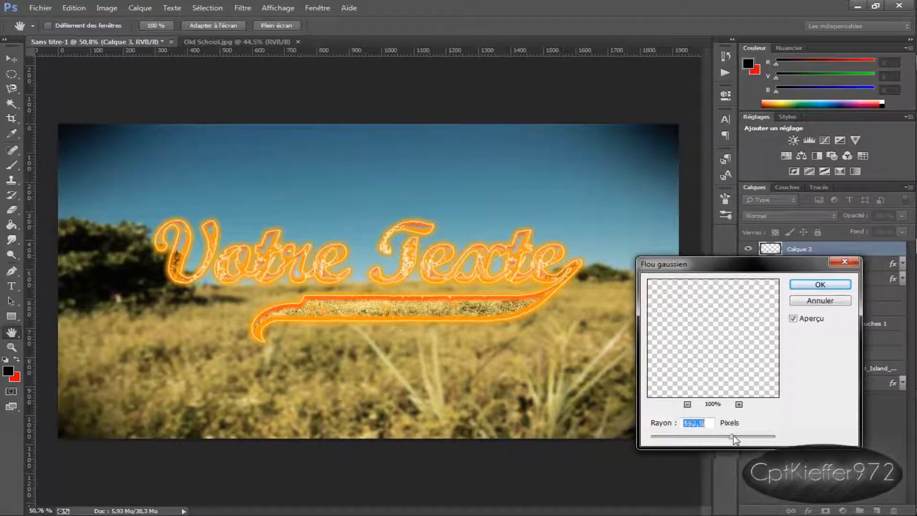
{"action": "left_click", "coordinate": [820, 284]}
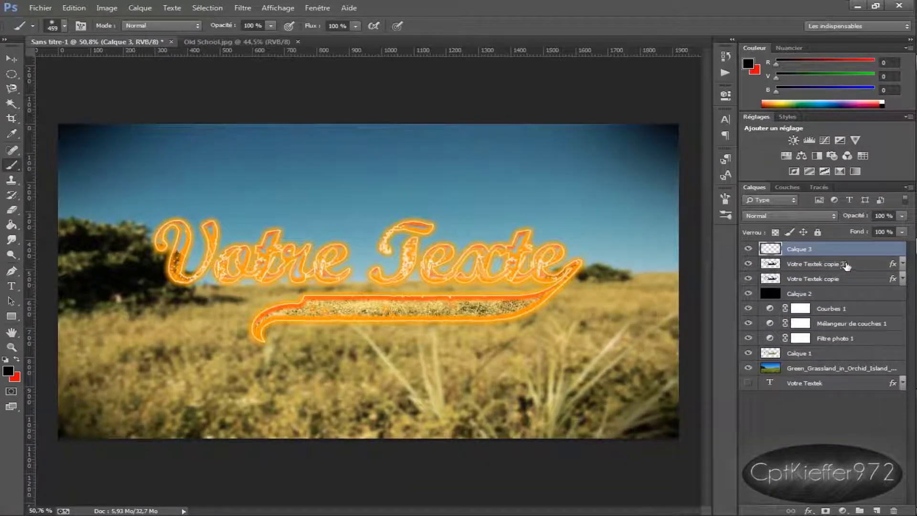
{"action": "double_click", "coordinate": [869, 249]}
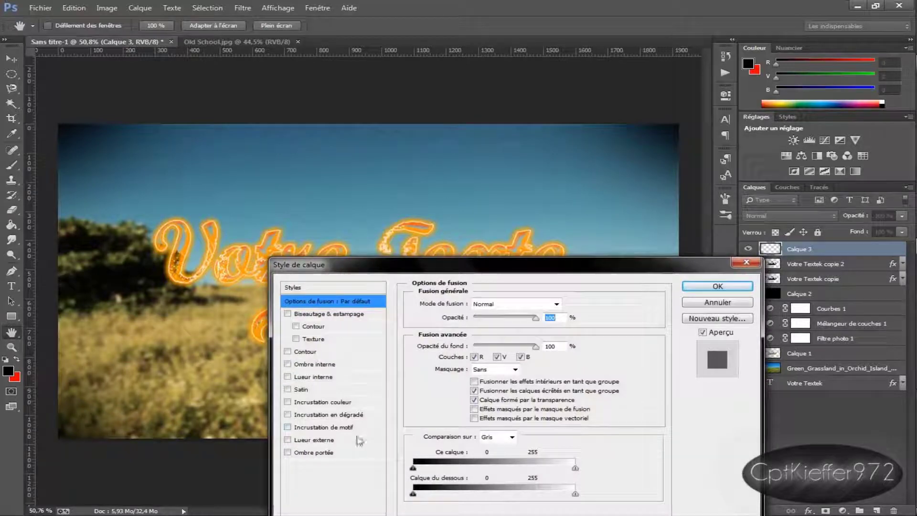
- Give Calque 3 a 431c00 dark brown colour overlay at 50% opacity
{"action": "left_click", "coordinate": [351, 402]}
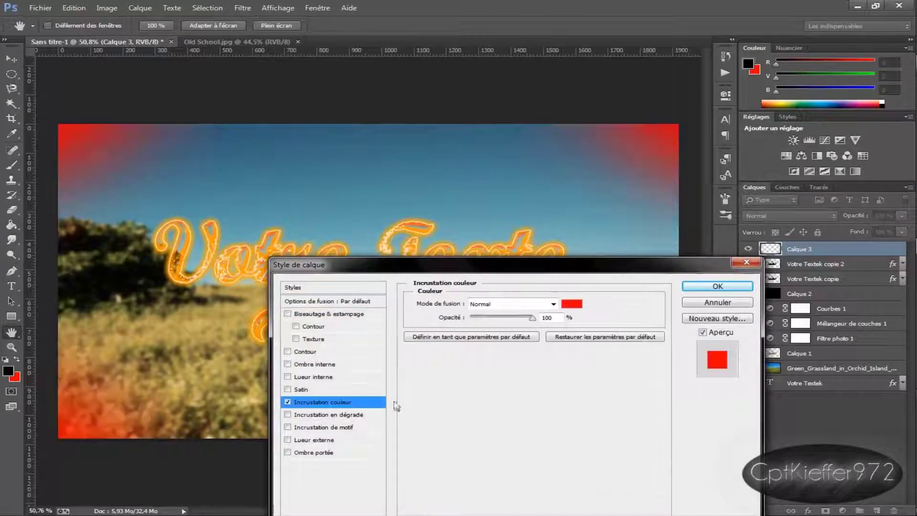
{"action": "left_click", "coordinate": [571, 304]}
{"action": "left_click_drag", "start_coordinate": [662, 363], "coordinate": [662, 350]}
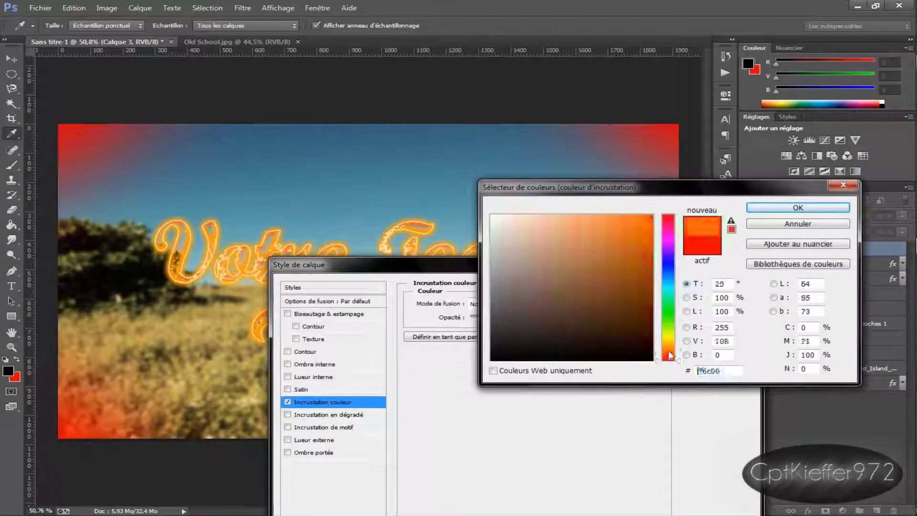
{"action": "left_click", "coordinate": [652, 329]}
{"action": "left_click", "coordinate": [653, 322]}
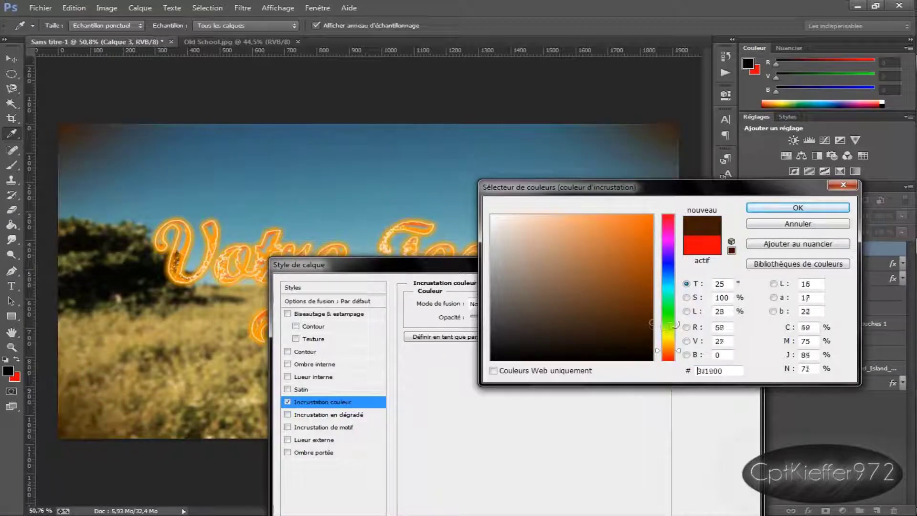
{"action": "left_click", "coordinate": [761, 207]}
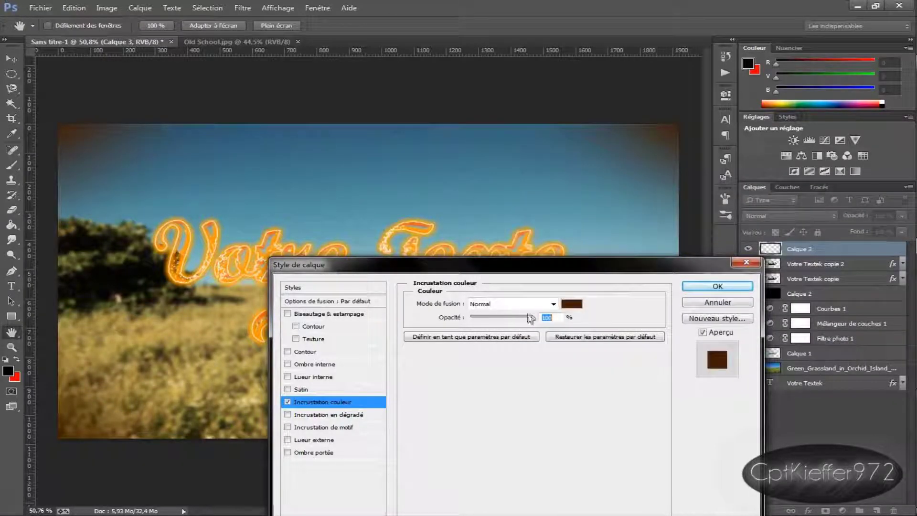
{"action": "type", "text": "50"}
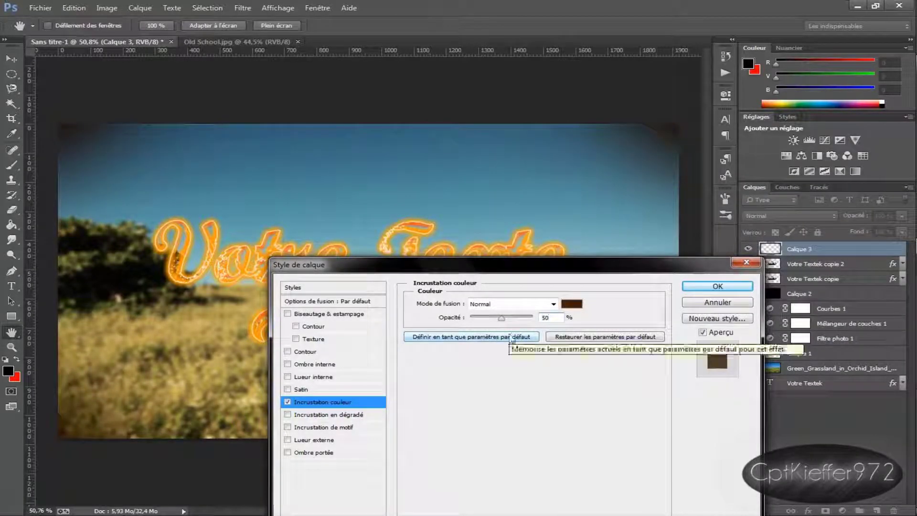
{"action": "left_click", "coordinate": [720, 286]}
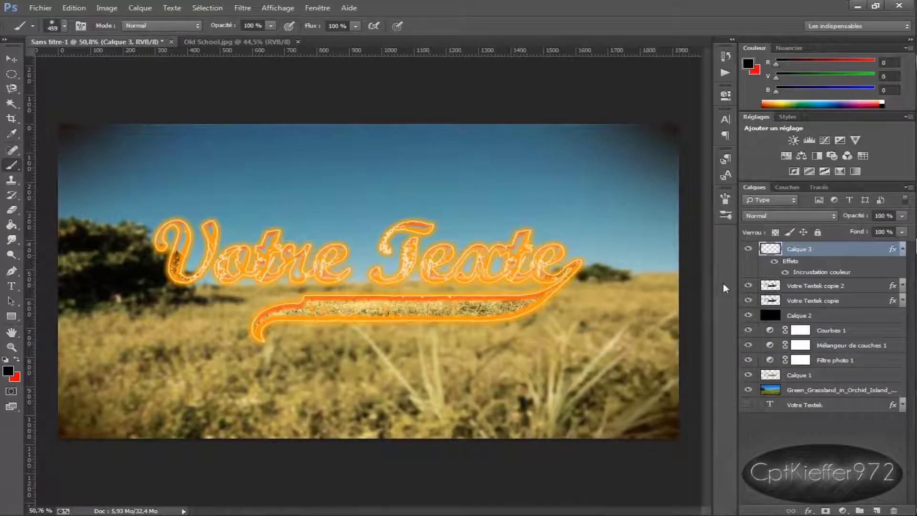
{"action": "scroll", "coordinate": [424, 277], "scroll_direction": "up", "scroll_amount": 3}
{"action": "scroll", "coordinate": [424, 277], "scroll_direction": "down", "scroll_amount": 3}
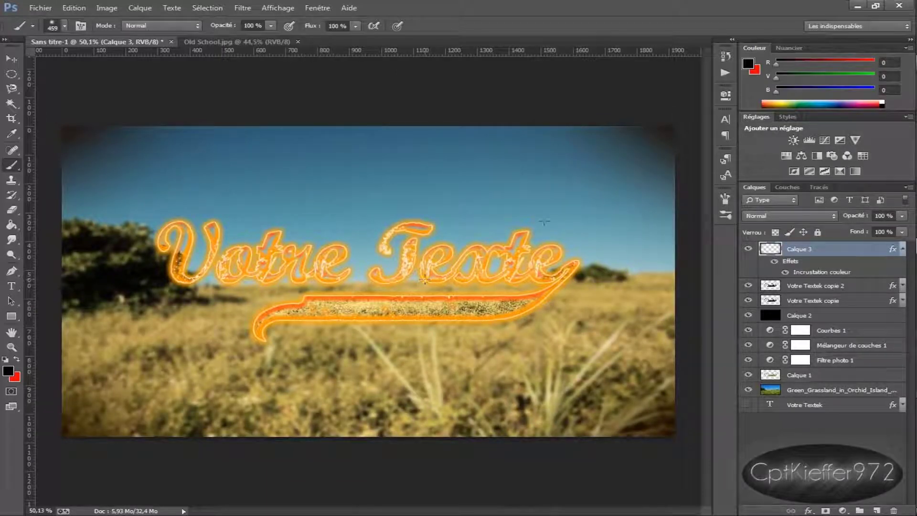
- Add a Mélangeur de couches (Rouge +111, Vert -10, Bleu +13) below Votre Textek copie
{"action": "left_click", "coordinate": [902, 249]}
{"action": "left_click", "coordinate": [846, 156]}
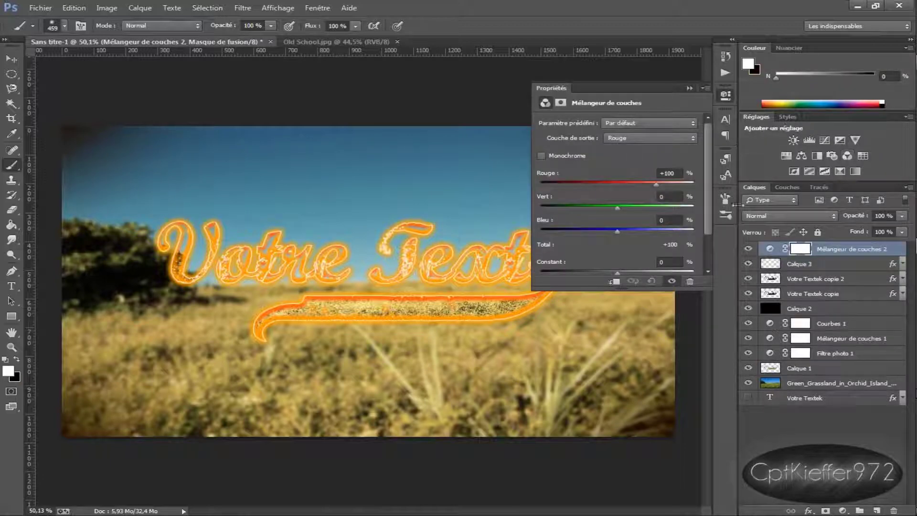
{"action": "left_click_drag", "start_coordinate": [640, 182], "coordinate": [660, 184]}
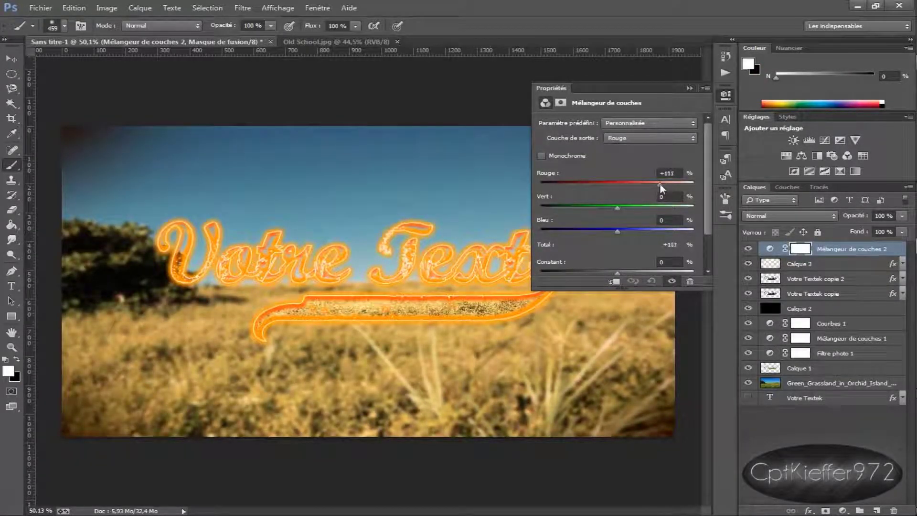
{"action": "left_click_drag", "start_coordinate": [617, 208], "coordinate": [623, 236]}
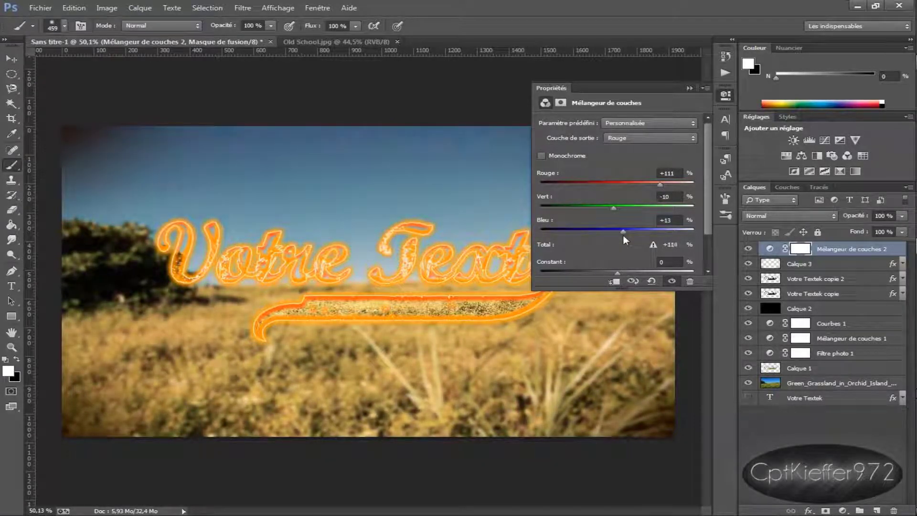
{"action": "left_click", "coordinate": [689, 87]}
{"action": "left_click", "coordinate": [828, 250]}
{"action": "left_click_drag", "start_coordinate": [829, 250], "coordinate": [855, 302]}
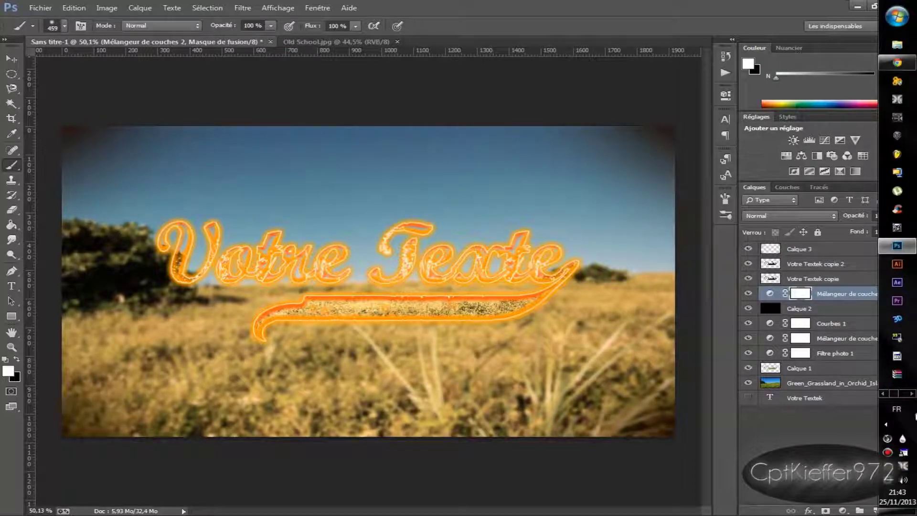
{"action": "left_click", "coordinate": [841, 435]}
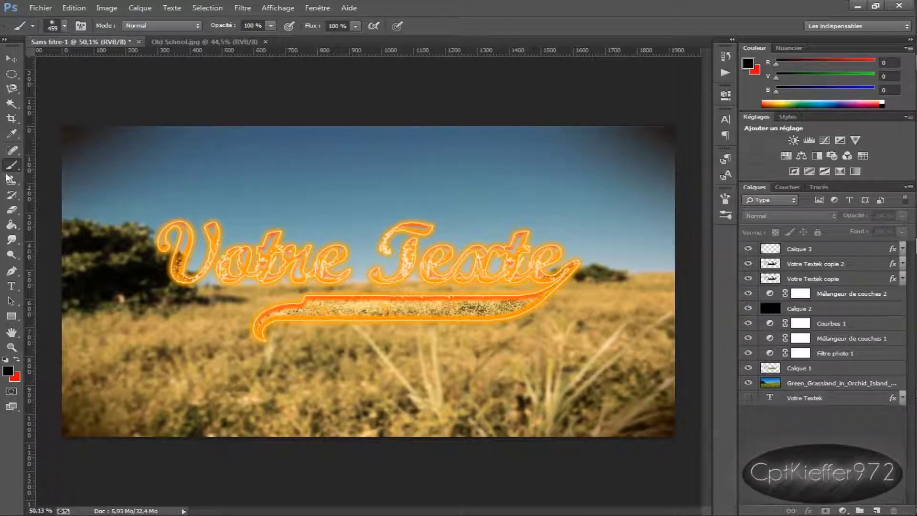
{"action": "right_click", "coordinate": [260, 194]}
{"action": "scroll", "coordinate": [538, 382], "scroll_direction": "down", "scroll_amount": 3}
{"action": "scroll", "coordinate": [538, 382], "scroll_direction": "down", "scroll_amount": 3}
{"action": "scroll", "coordinate": [538, 382], "scroll_direction": "down", "scroll_amount": 3}
{"action": "left_click_drag", "start_coordinate": [883, 294], "coordinate": [884, 512]}
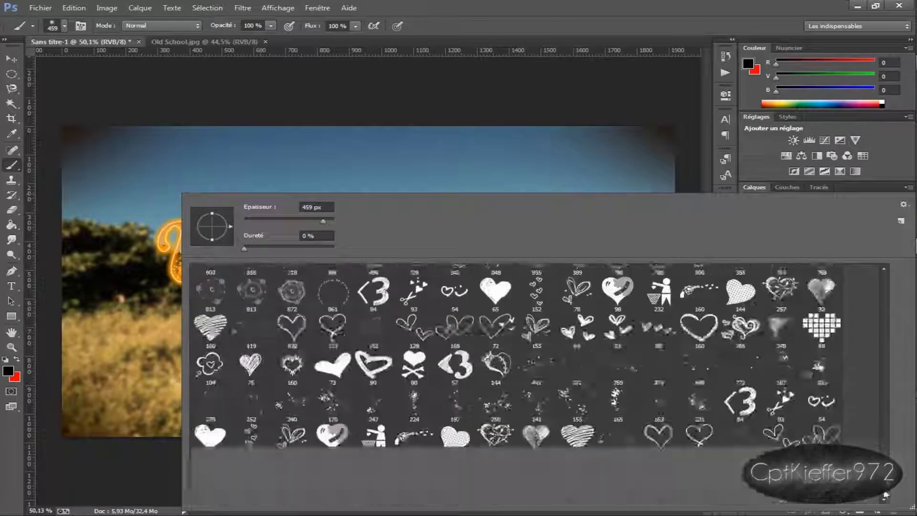
{"action": "key", "text": "Escape"}
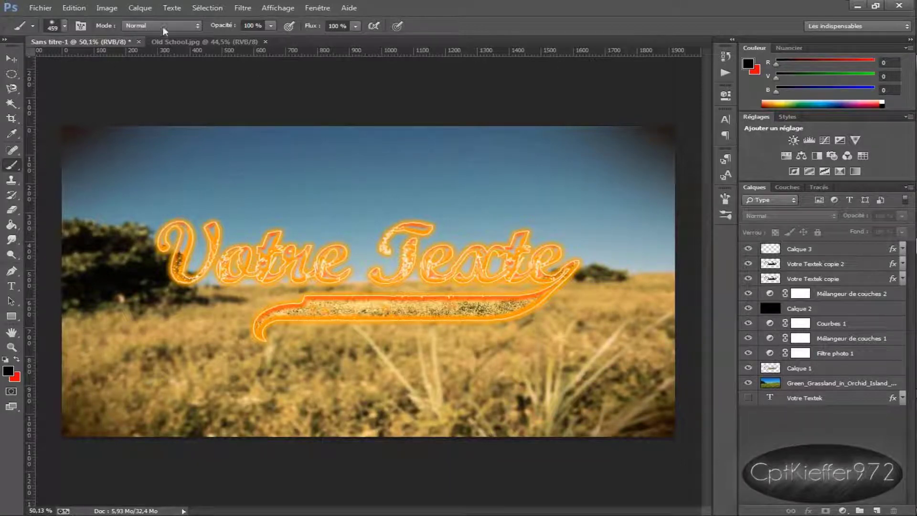
{"action": "key", "text": "t"}
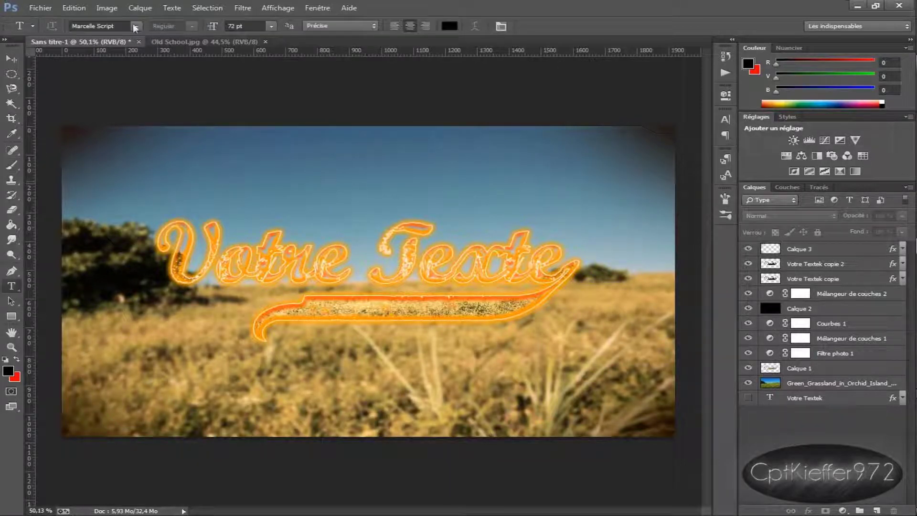
{"action": "left_click", "coordinate": [135, 25]}
{"action": "scroll", "coordinate": [164, 74], "scroll_direction": "up", "scroll_amount": 2}
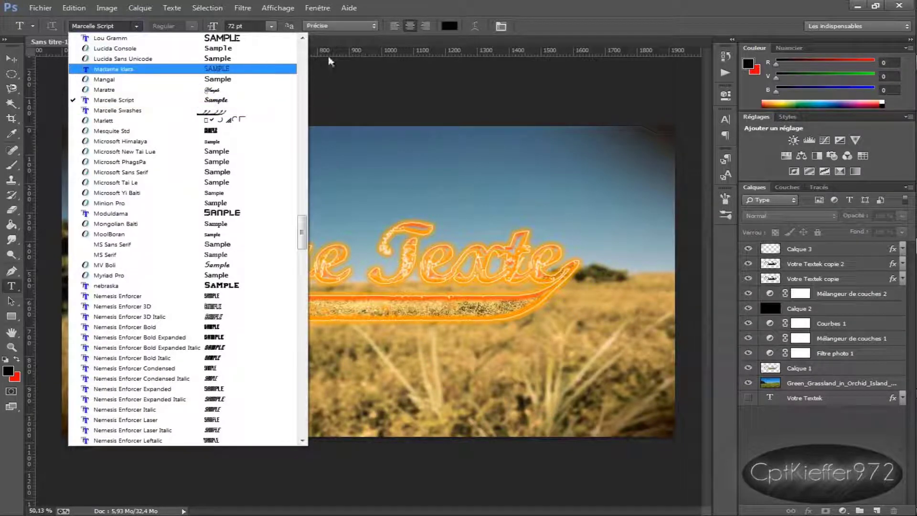
{"action": "left_click", "coordinate": [499, 4]}
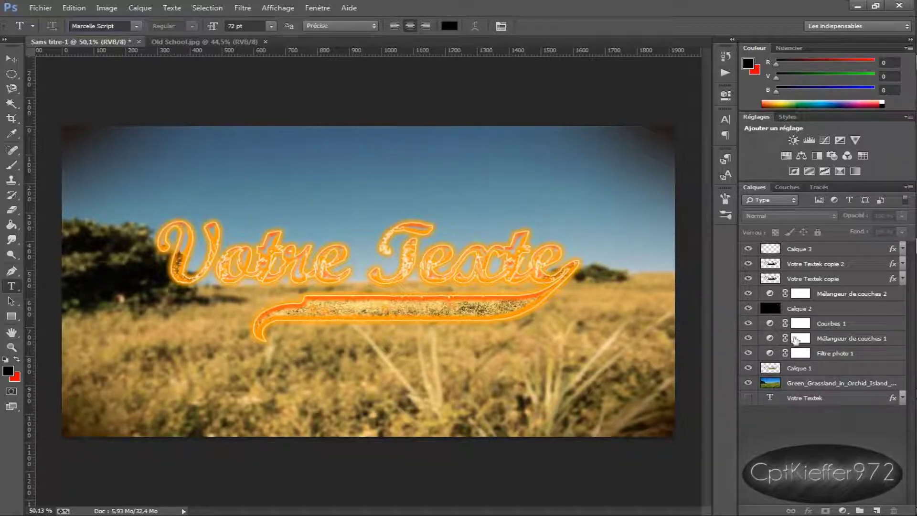
{"action": "left_click", "coordinate": [748, 397]}
{"action": "left_click", "coordinate": [181, 42]}
{"action": "left_click", "coordinate": [119, 44]}
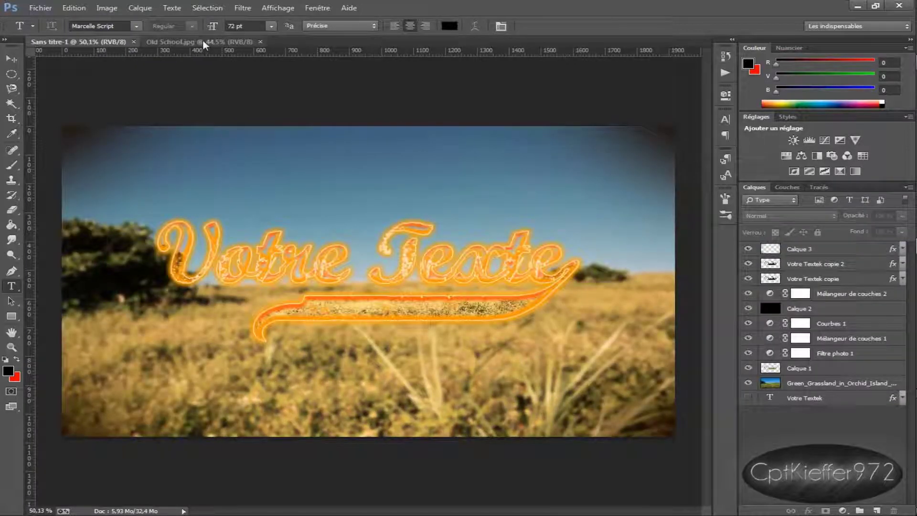
{"action": "left_click", "coordinate": [202, 41]}
{"action": "left_click", "coordinate": [106, 43]}
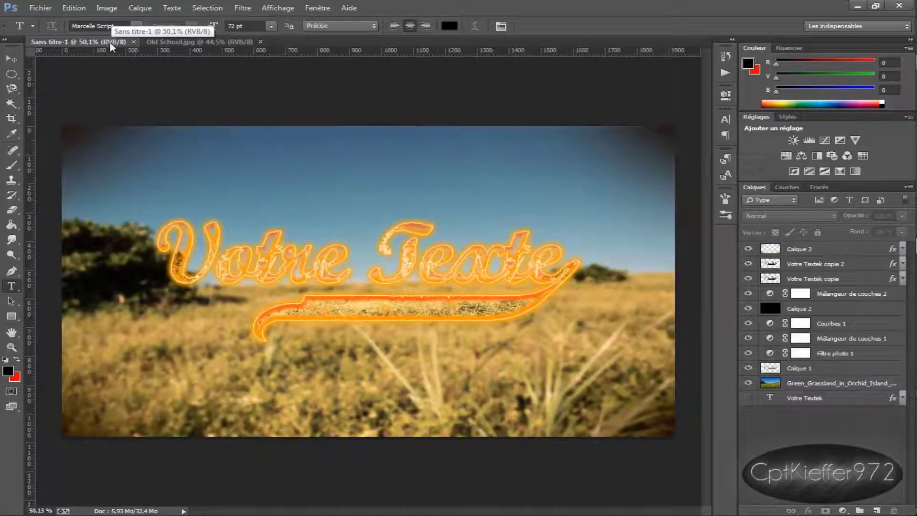